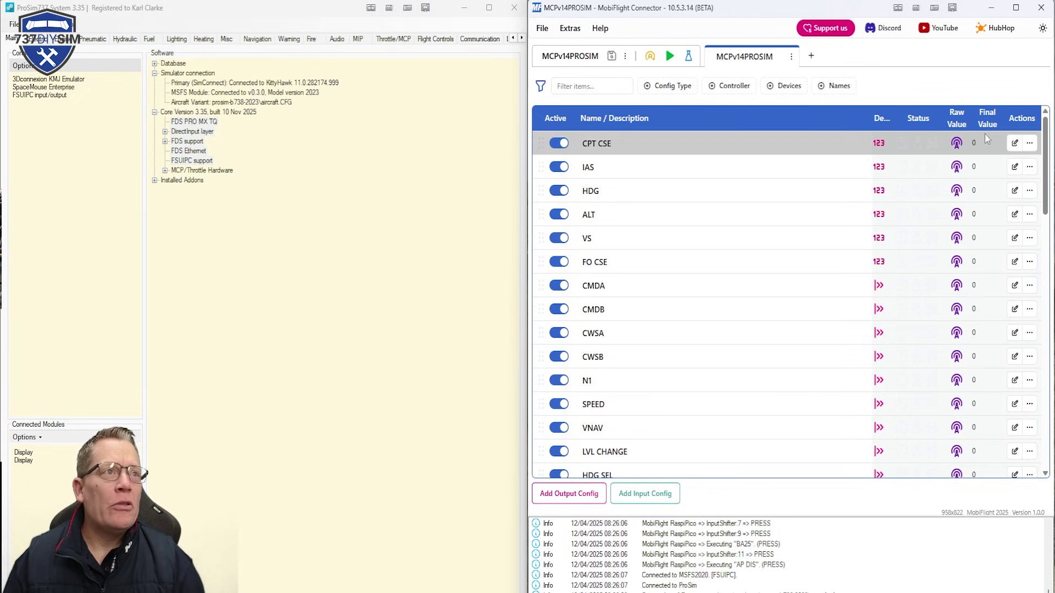
# - Open the CPT CSE output config to check its FSUIPC offset 0x5317, then bring ProSim forward
pyautogui.click(1032, 144)
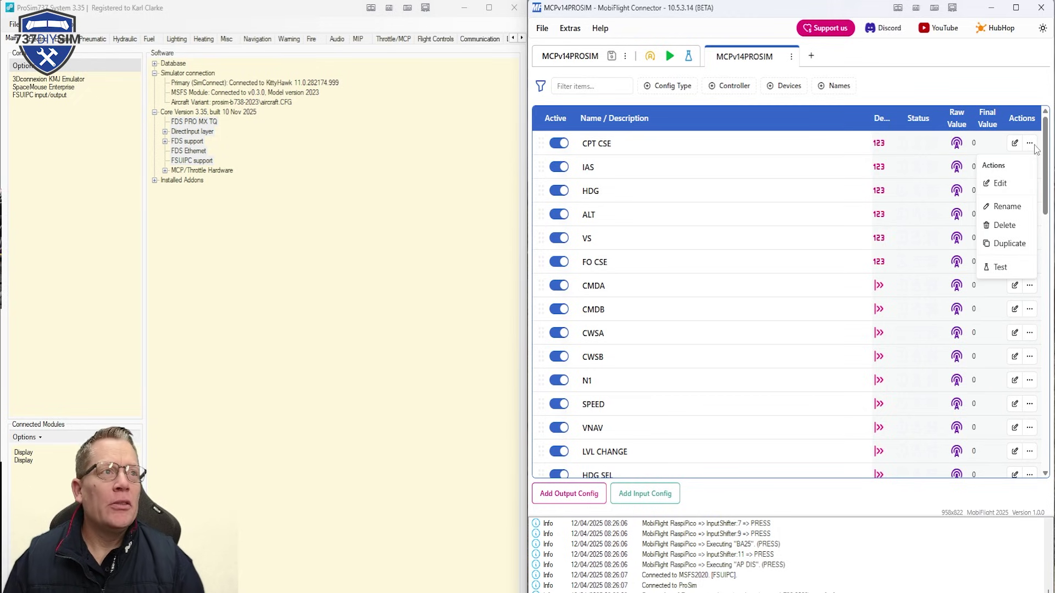
pyautogui.click(1014, 187)
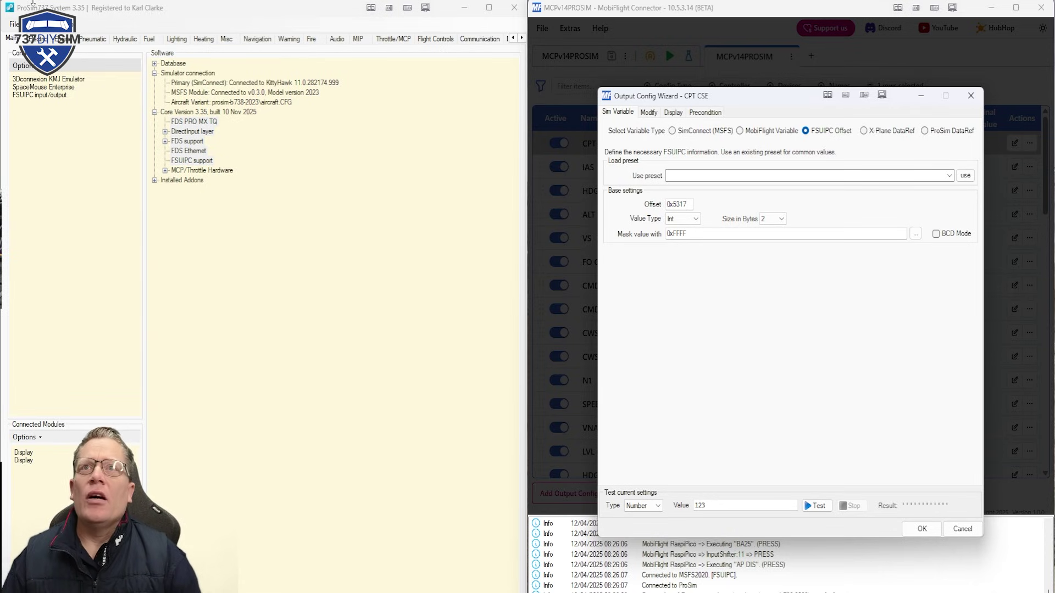
pyautogui.click(44, 32)
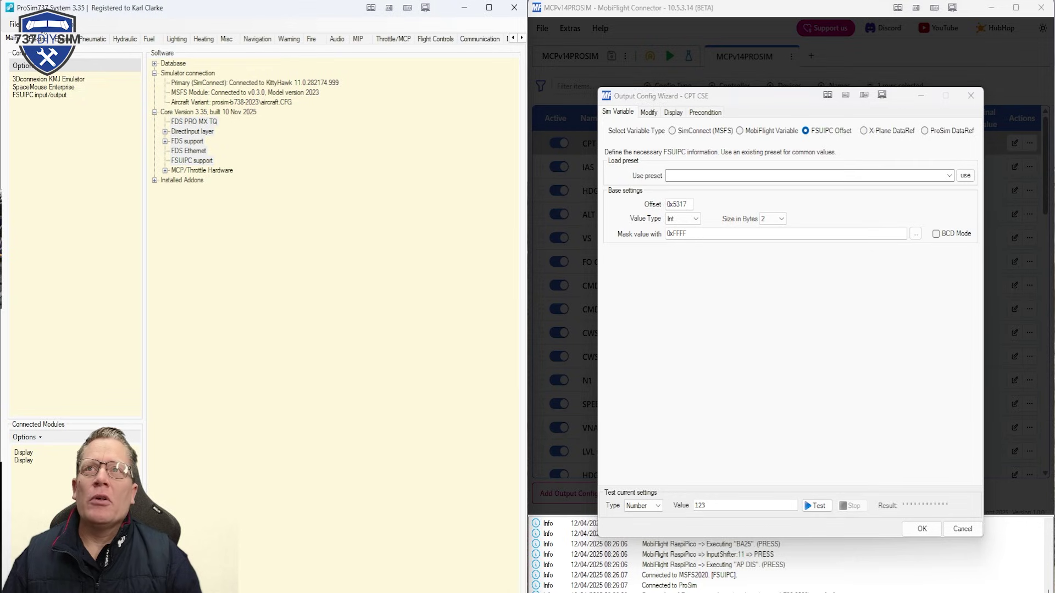
pyautogui.click(49, 27)
pyautogui.press('Escape')
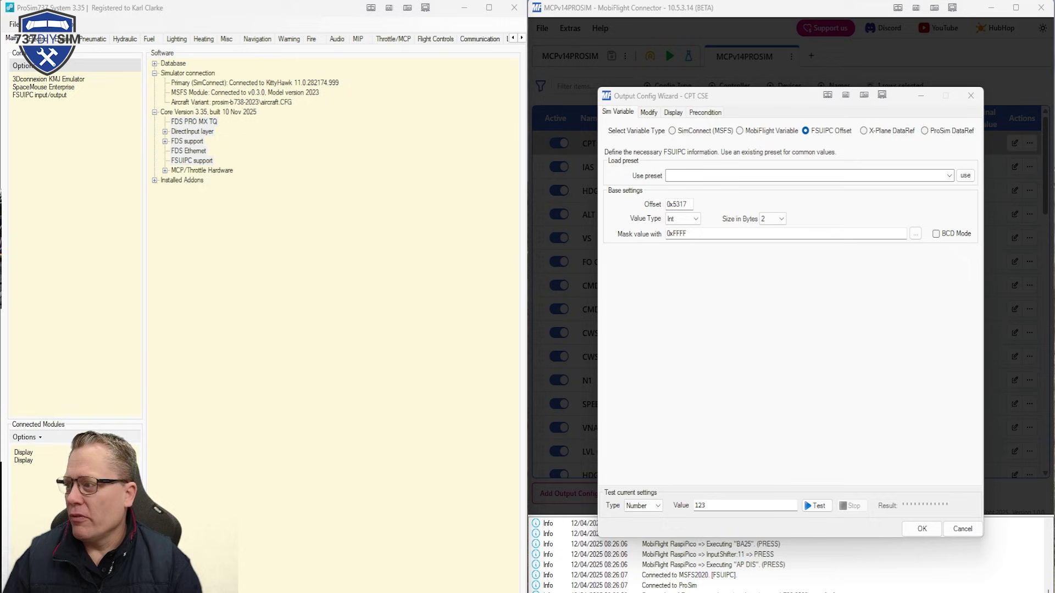
# - Show ProSim's Combined config Throttle/MCP numerical outputs, with MCP COURSE 1 VAL at FSUIPC 0x5317
pyautogui.doubleClick(177, 152)
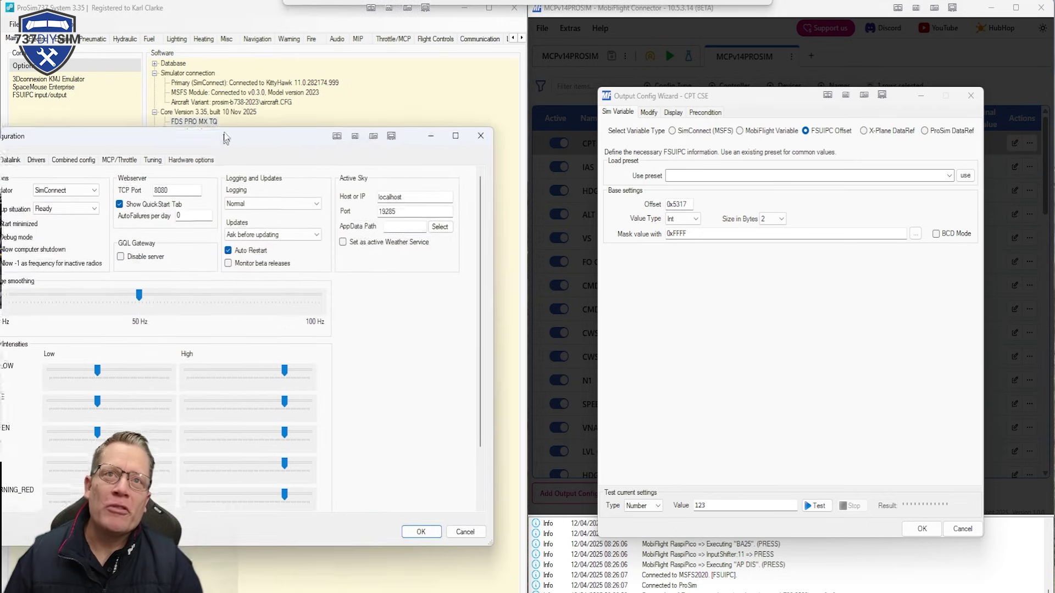
pyautogui.click(148, 128)
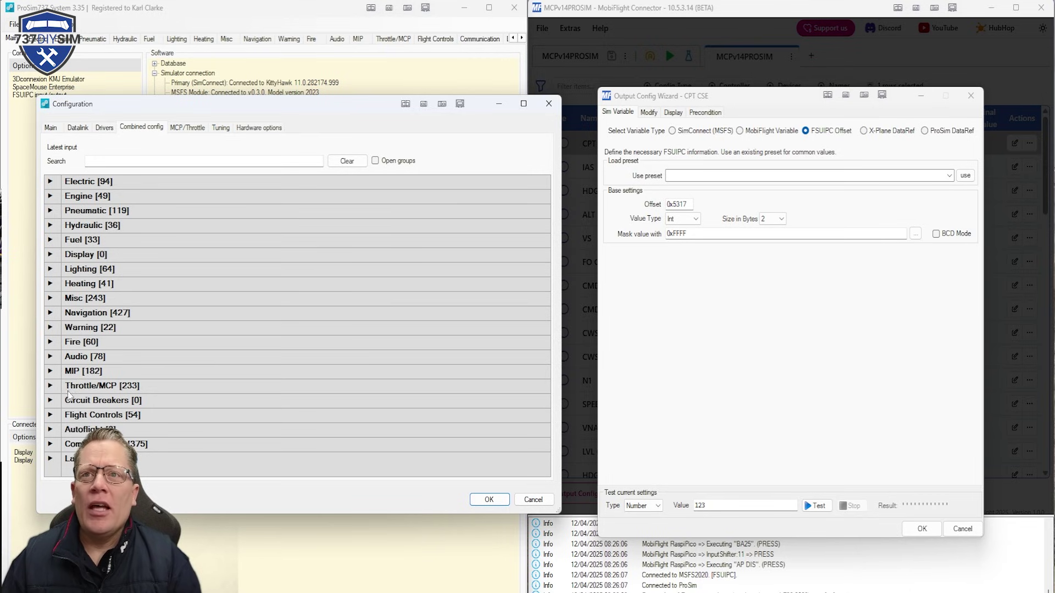
pyautogui.click(50, 386)
pyautogui.scroll(-3, 242, 288)
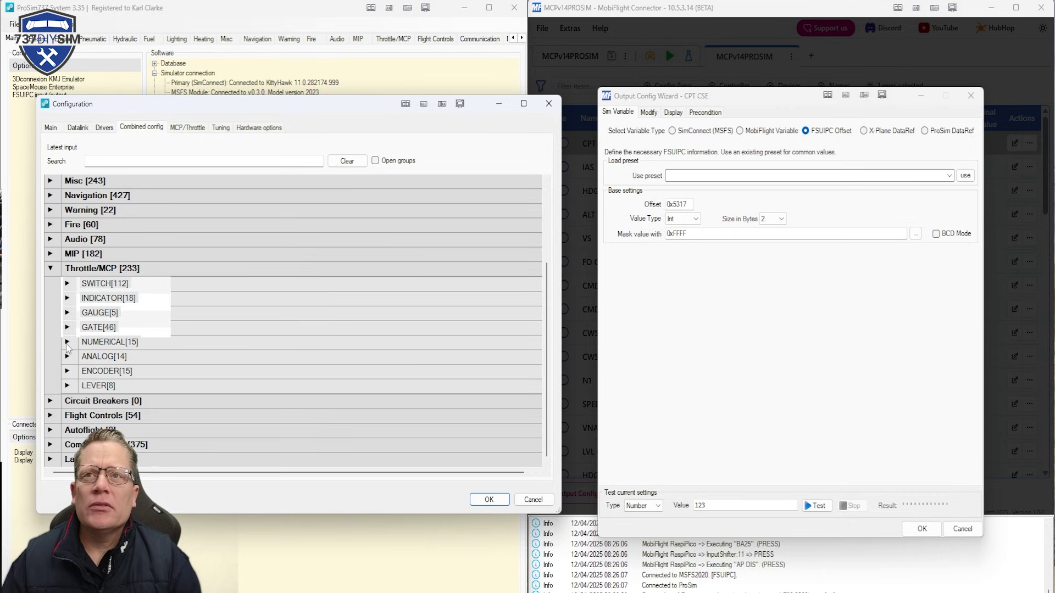
pyautogui.click(67, 343)
pyautogui.scroll(-2, 175, 342)
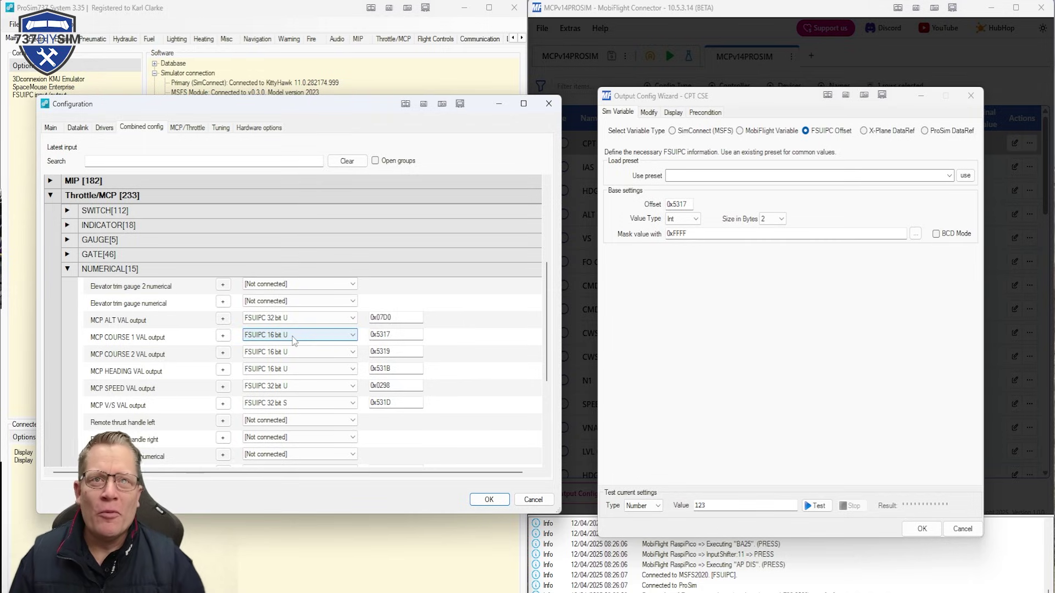
# - Close ProSim Configuration, check the flight simulator window, then minimise it
pyautogui.click(488, 500)
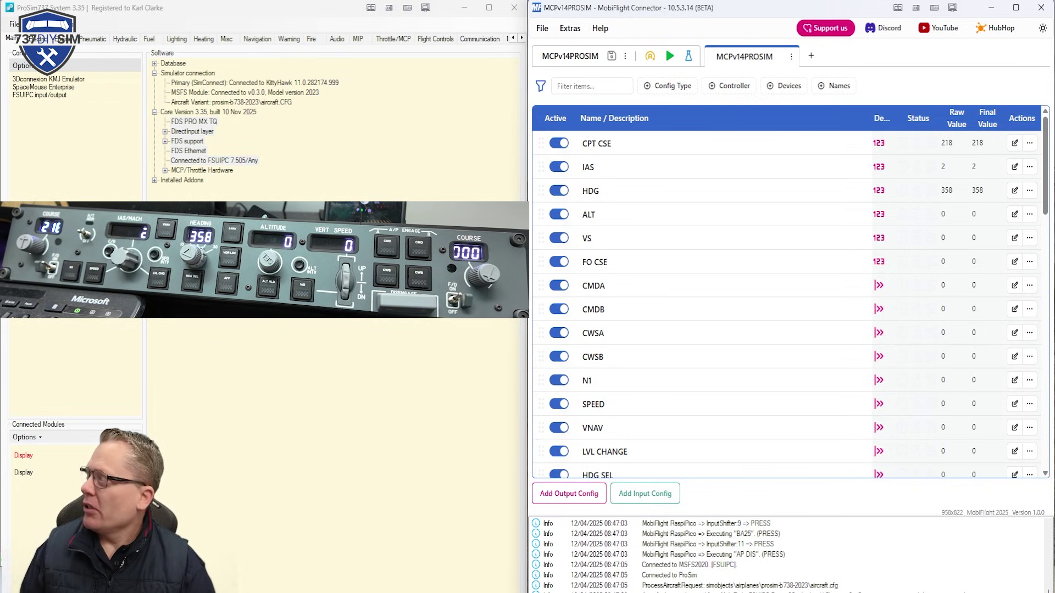
pyautogui.moveTo(353, 592); pyautogui.dragTo(343, 95)
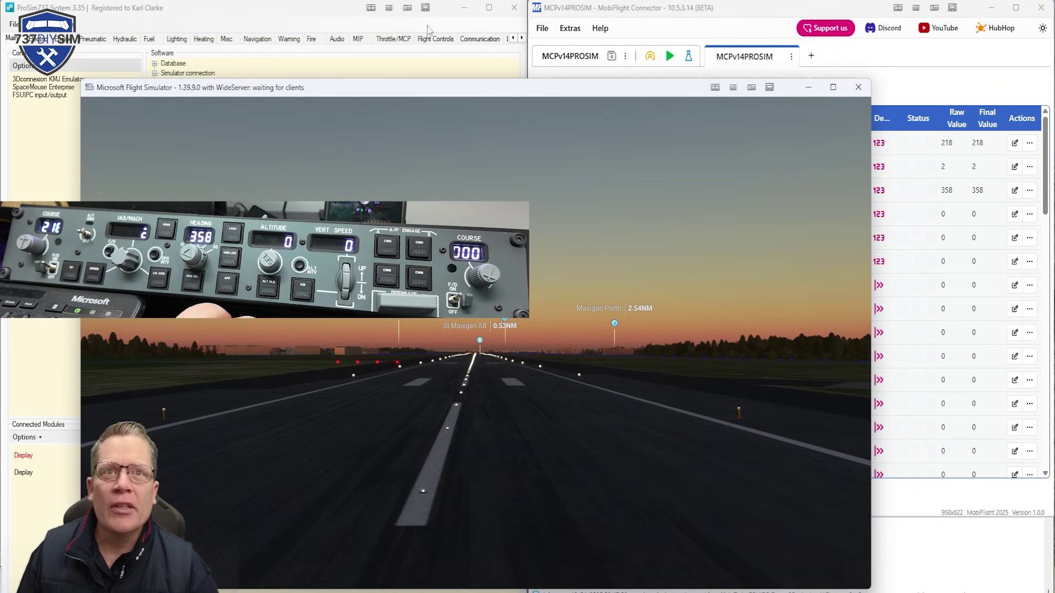
pyautogui.moveTo(467, 64)
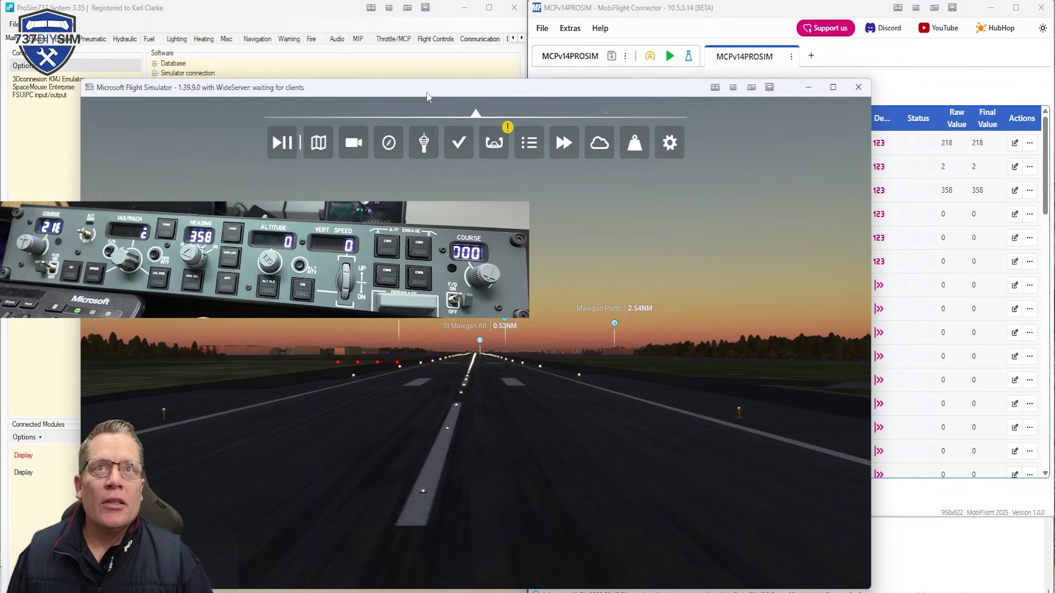
pyautogui.press('super+Down')
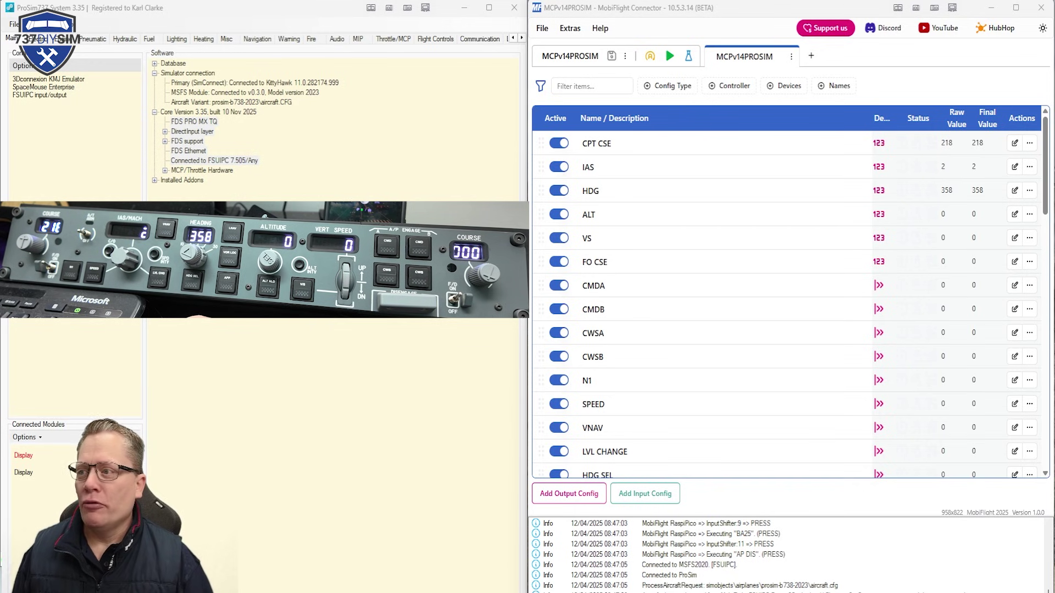
pyautogui.moveTo(527, 3); pyautogui.dragTo(542, 139)
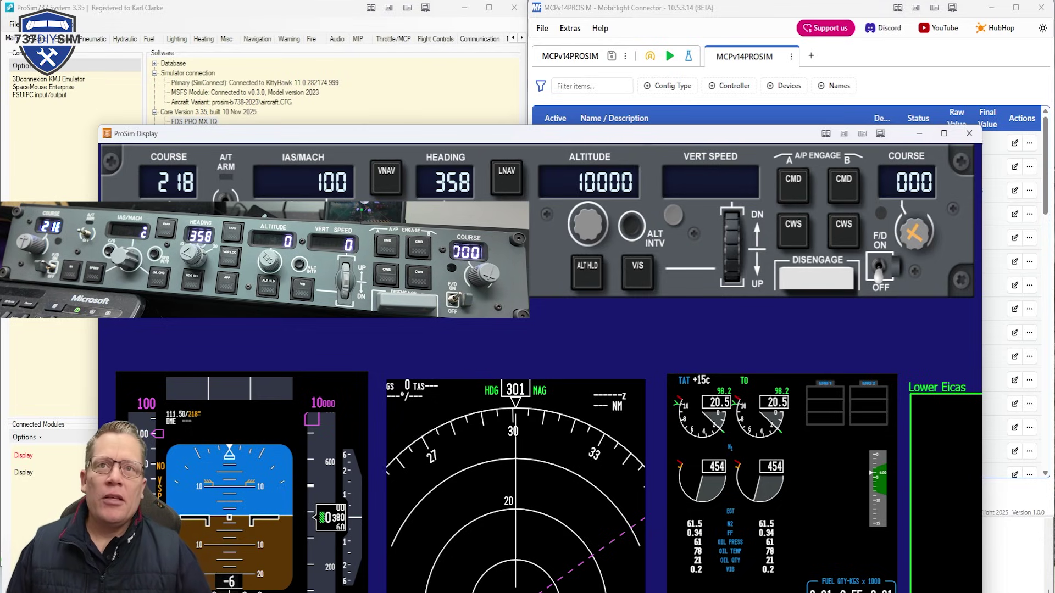
pyautogui.moveTo(344, 144); pyautogui.dragTo(104, 592)
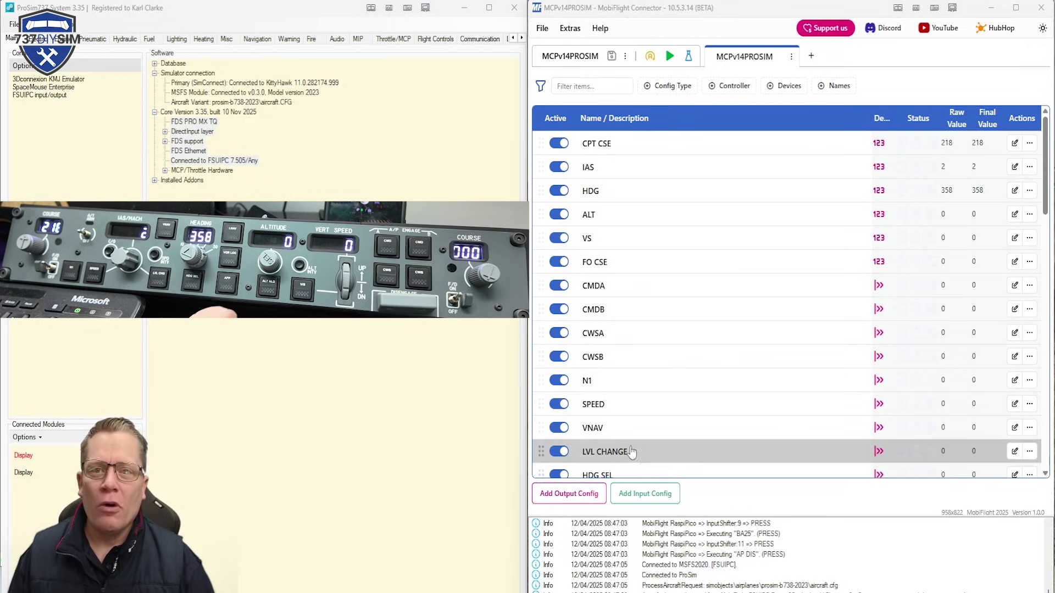
# - Deactivate the output configs from IAS down to FO FD, leaving CPT CSE active
pyautogui.scroll(-1, 553, 134)
pyautogui.scroll(1, 555, 143)
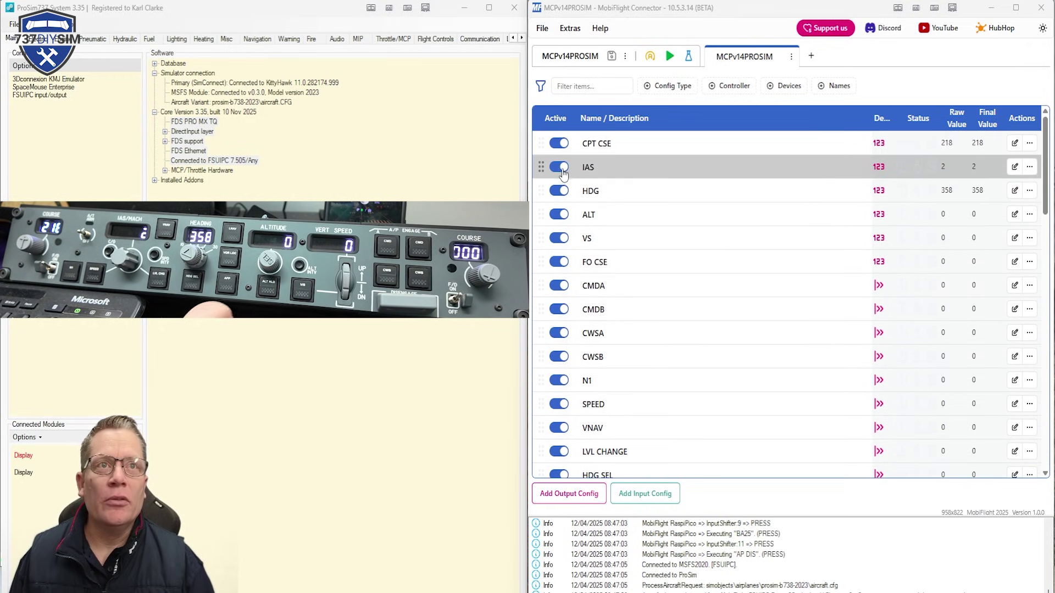
pyautogui.click(559, 167)
pyautogui.click(559, 190)
pyautogui.click(559, 214)
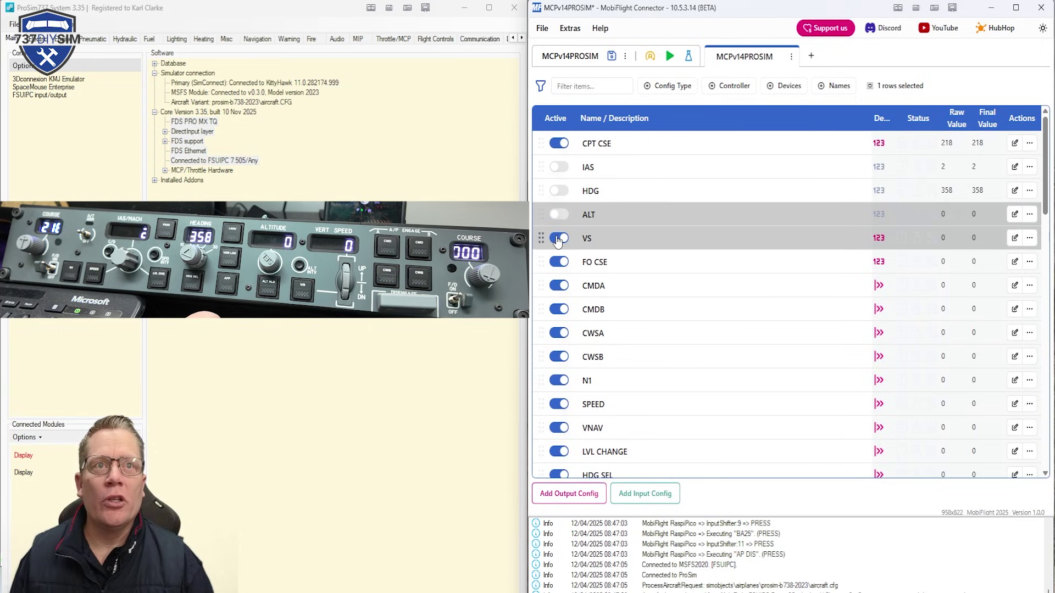
pyautogui.click(559, 238)
pyautogui.click(559, 262)
pyautogui.click(559, 285)
pyautogui.click(558, 309)
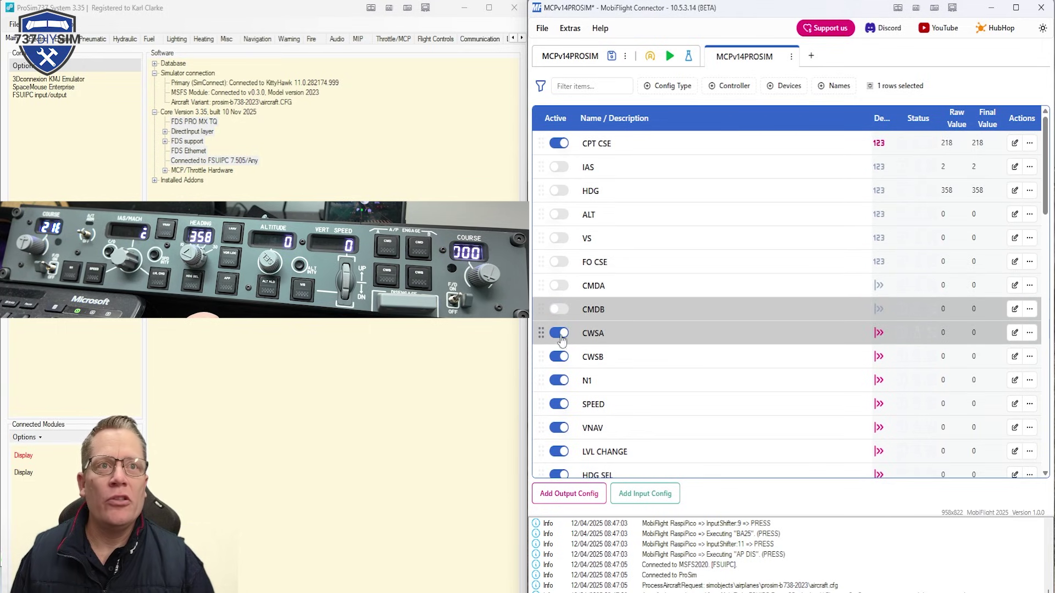
pyautogui.click(559, 332)
pyautogui.click(558, 357)
pyautogui.click(559, 380)
pyautogui.click(559, 404)
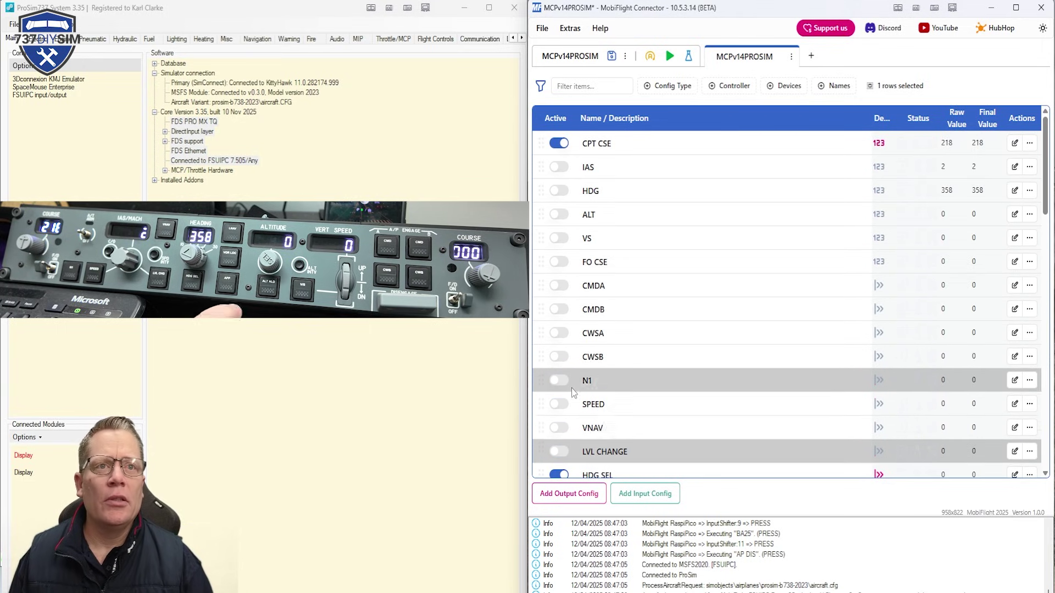
pyautogui.click(559, 428)
pyautogui.scroll(-5, 559, 428)
pyautogui.click(559, 208)
pyautogui.click(558, 233)
pyautogui.click(559, 257)
pyautogui.click(559, 280)
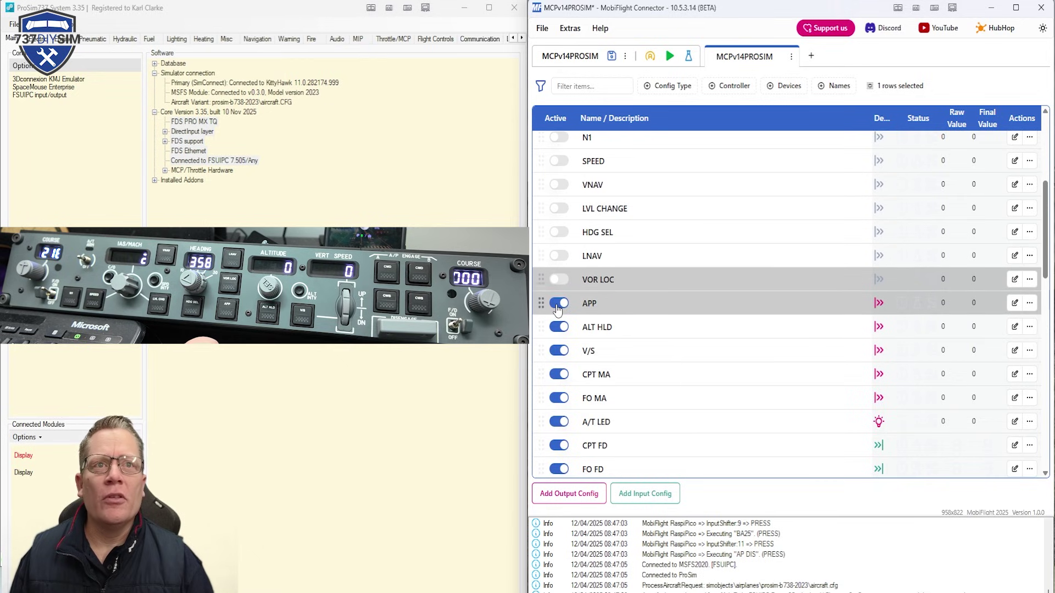
pyautogui.click(559, 304)
pyautogui.click(560, 326)
pyautogui.click(559, 351)
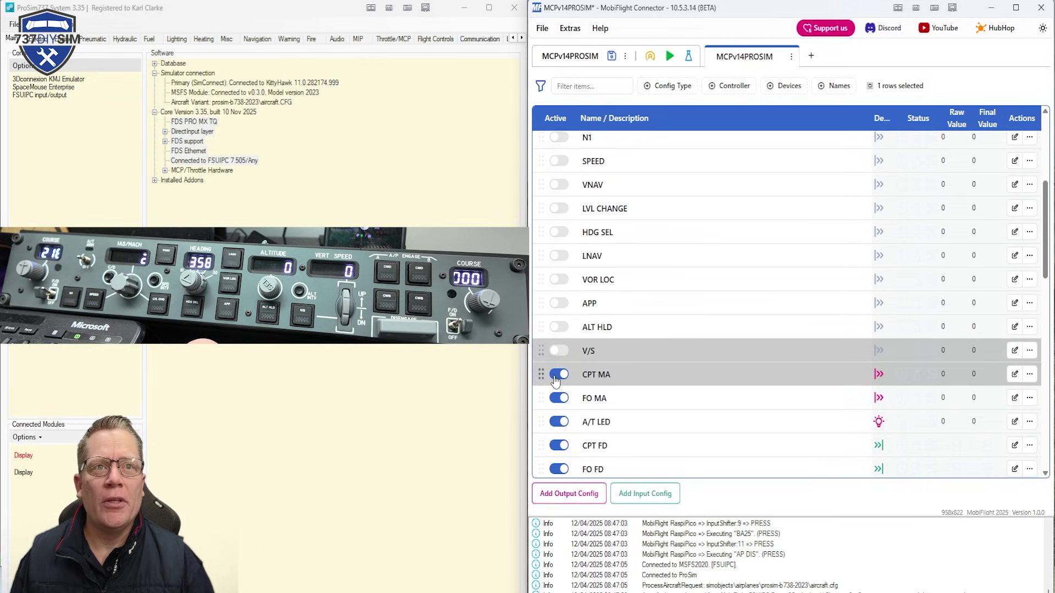
pyautogui.click(559, 375)
pyautogui.click(559, 398)
pyautogui.click(559, 421)
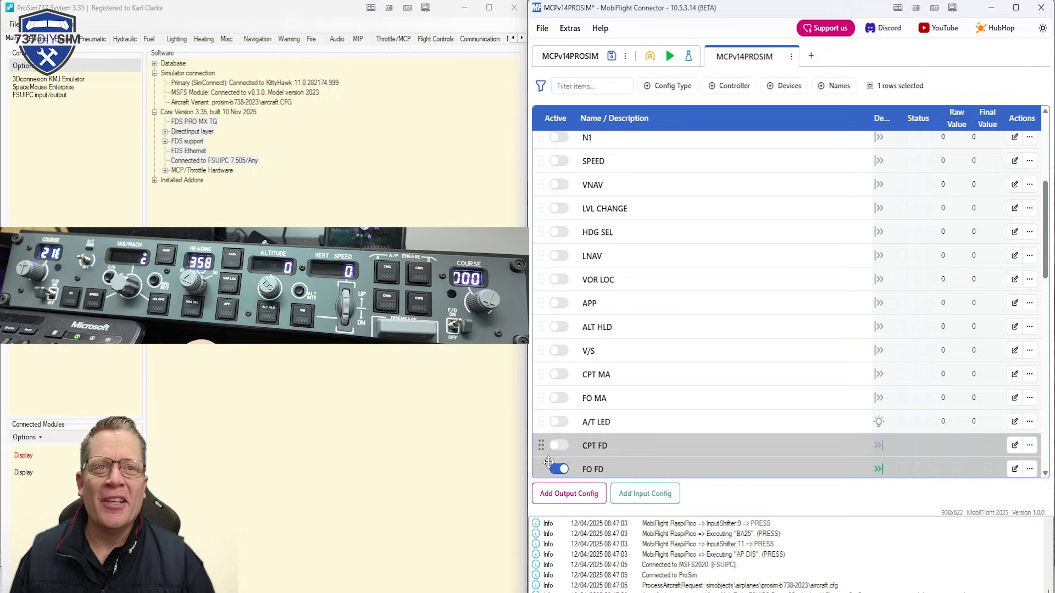
pyautogui.click(559, 445)
pyautogui.click(559, 469)
# - Deactivate the input configs from AT ARM down to SPT INTV
pyautogui.scroll(-4, 579, 385)
pyautogui.click(559, 311)
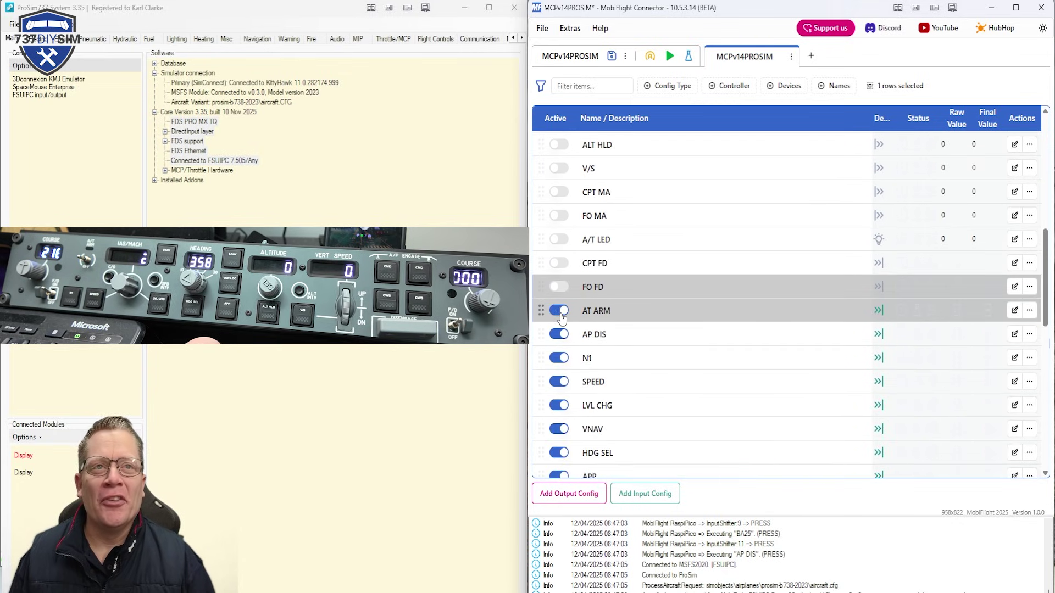
pyautogui.click(559, 334)
pyautogui.click(559, 357)
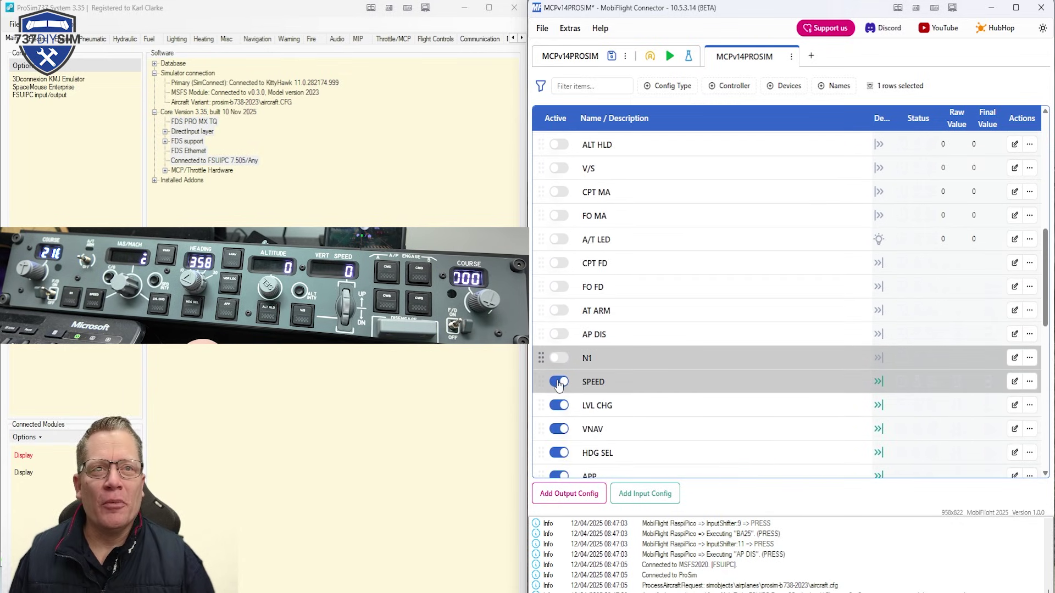
pyautogui.click(559, 381)
pyautogui.click(559, 405)
pyautogui.click(559, 429)
pyautogui.click(559, 452)
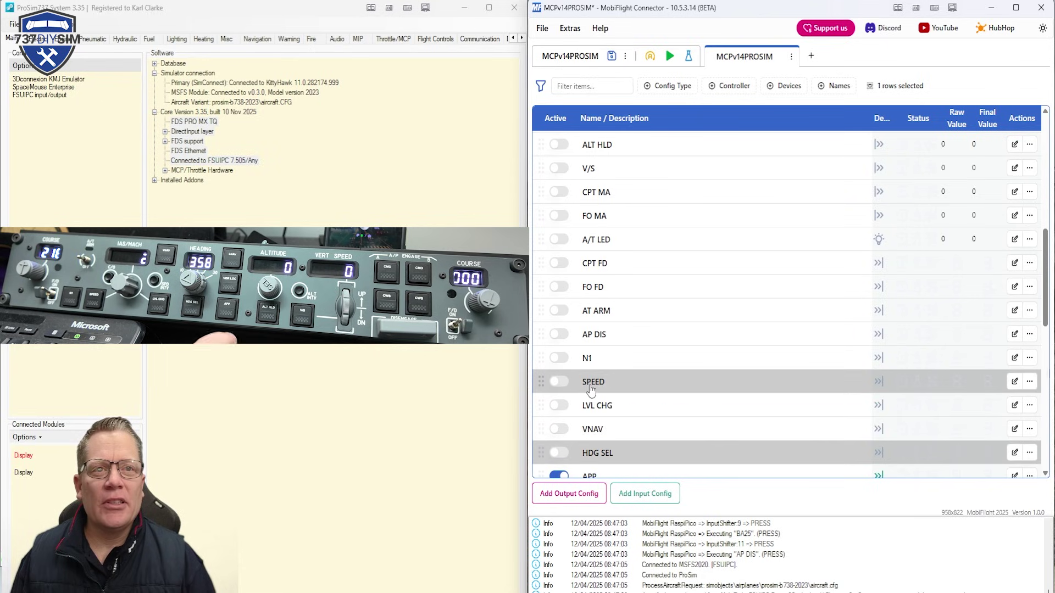
pyautogui.scroll(-3, 572, 385)
pyautogui.click(559, 355)
pyautogui.click(559, 378)
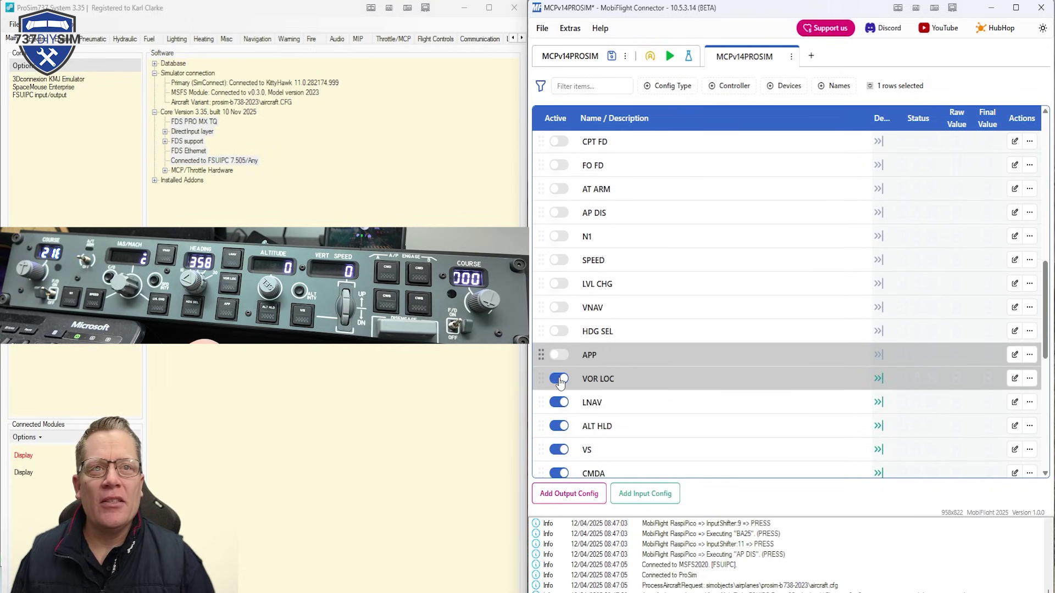
pyautogui.click(559, 402)
pyautogui.click(558, 425)
pyautogui.click(559, 450)
pyautogui.scroll(-3, 562, 449)
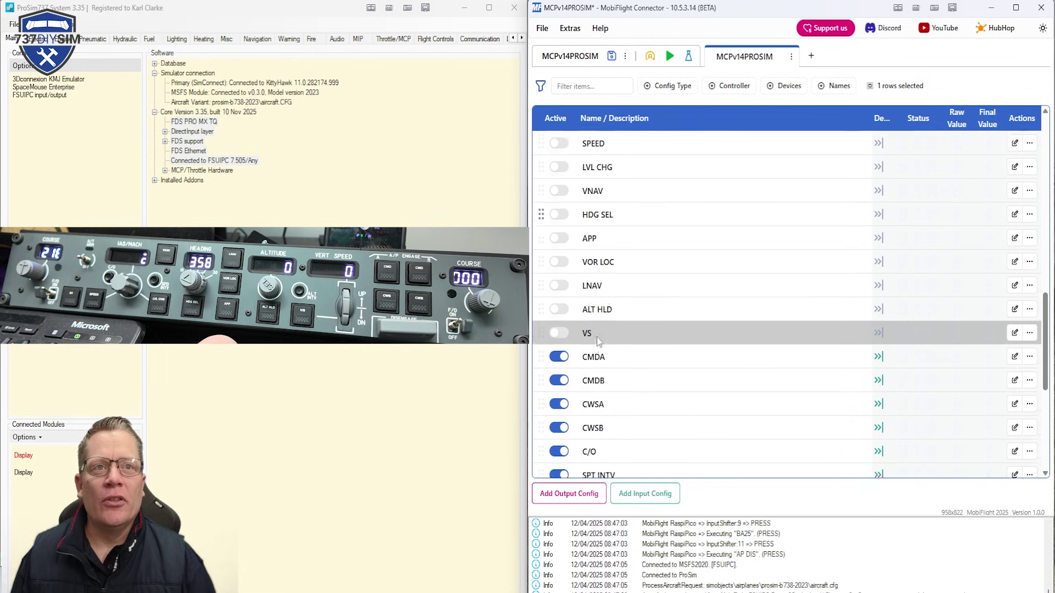
pyautogui.click(559, 351)
pyautogui.click(559, 375)
pyautogui.click(559, 399)
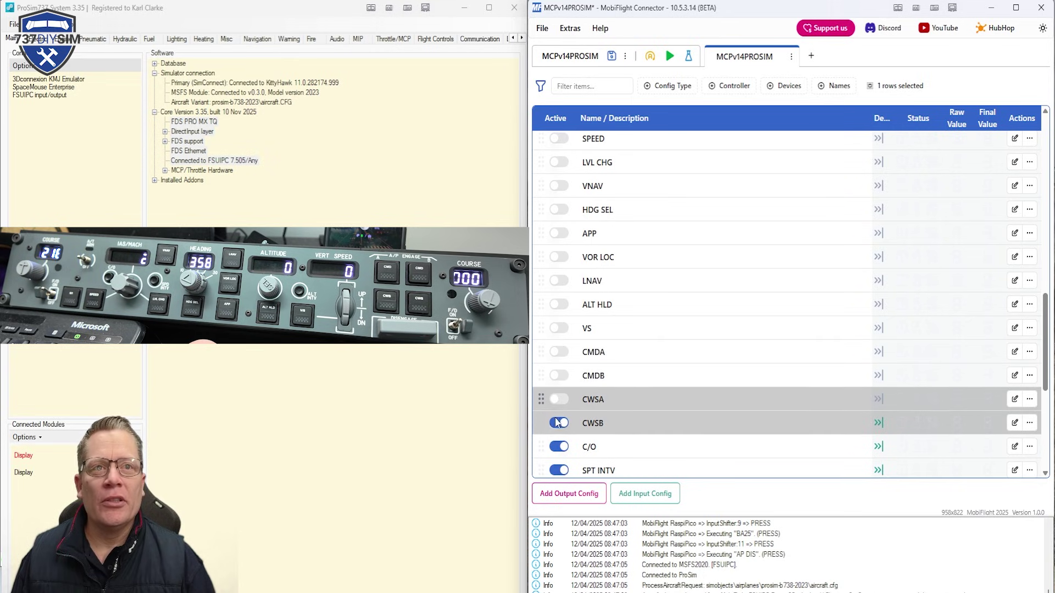
pyautogui.click(559, 423)
pyautogui.click(559, 447)
pyautogui.click(559, 471)
pyautogui.scroll(-3, 558, 470)
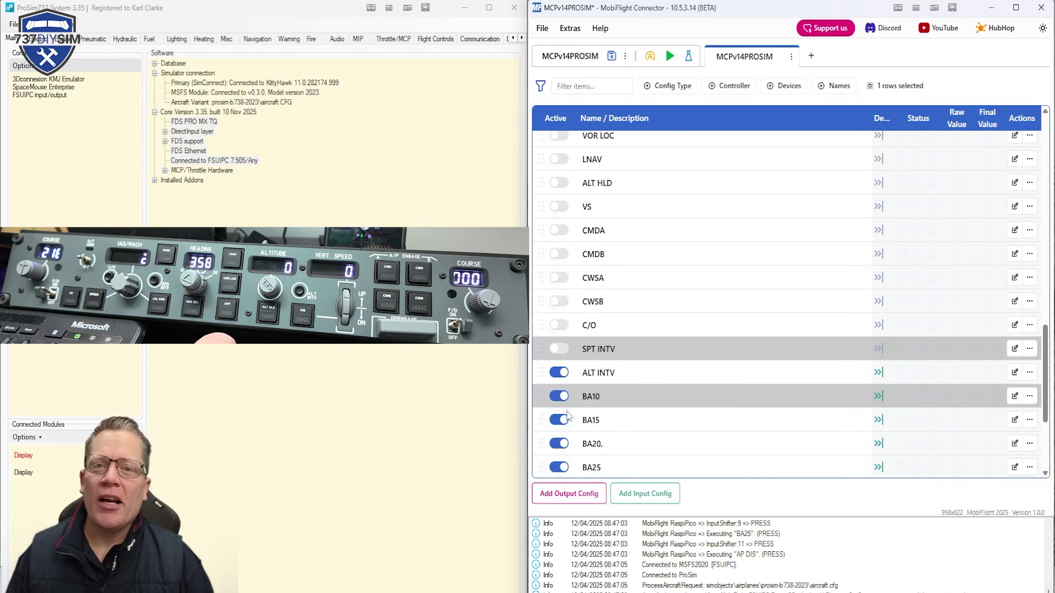
# - Deactivate the remaining configs from ALT INTV and BA10–BA30 through MCP VS
pyautogui.click(559, 373)
pyautogui.click(559, 396)
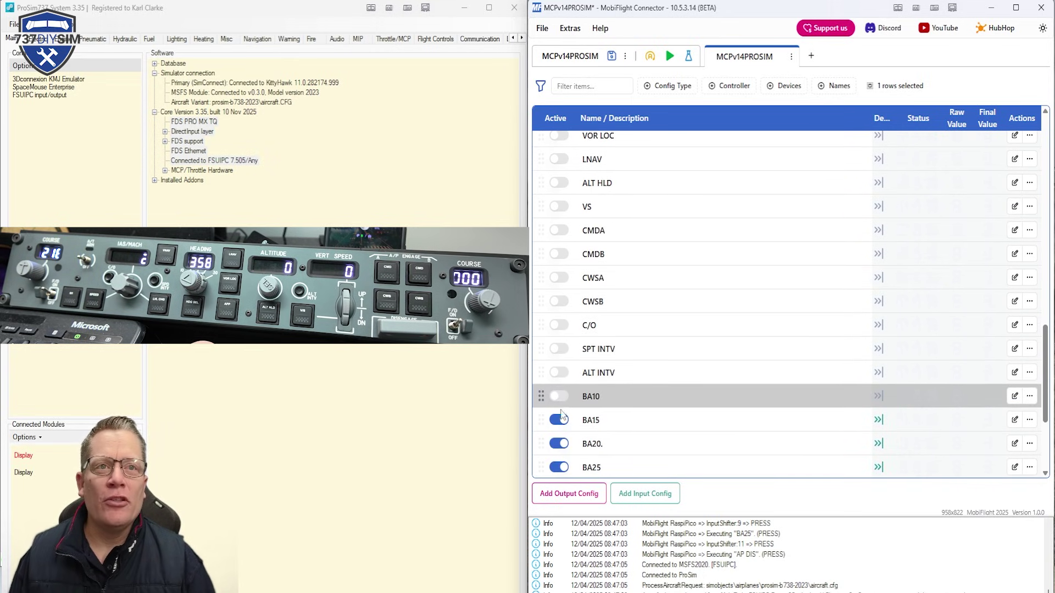
pyautogui.click(559, 420)
pyautogui.click(558, 443)
pyautogui.scroll(-3, 559, 434)
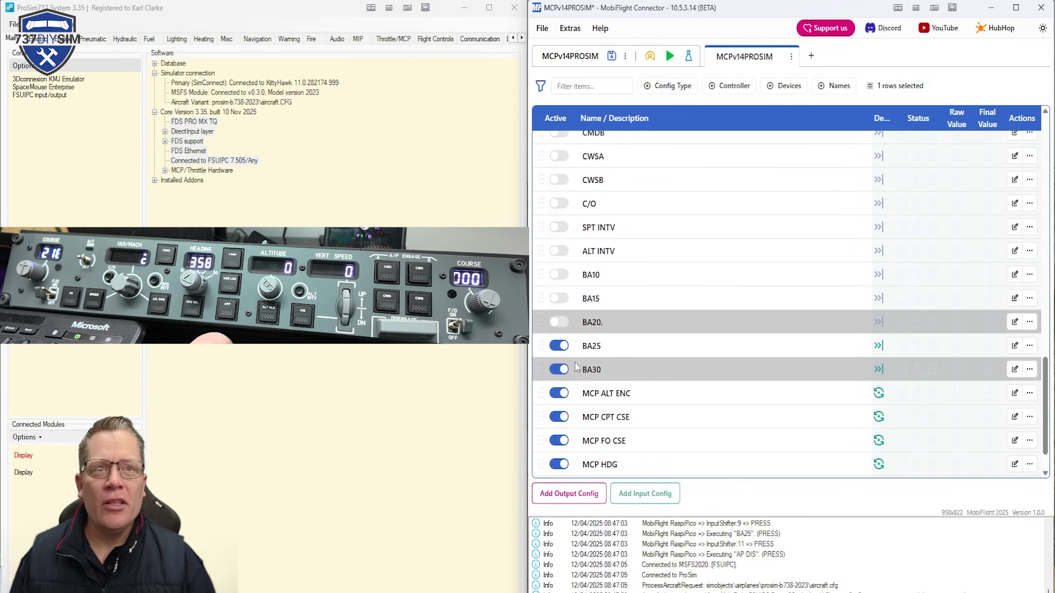
pyautogui.click(559, 345)
pyautogui.click(559, 369)
pyautogui.click(558, 393)
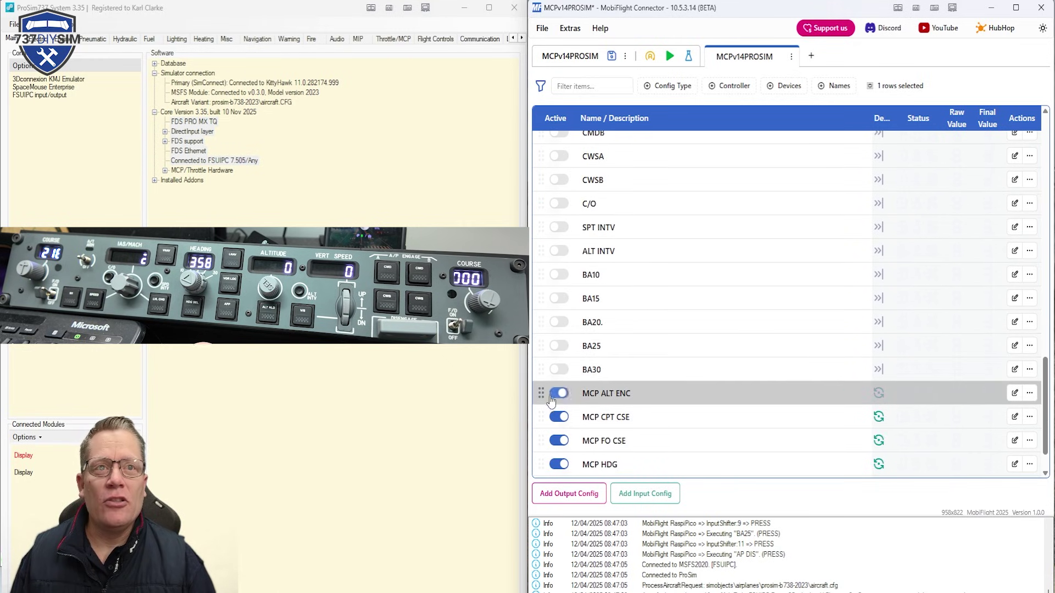
pyautogui.click(559, 417)
pyautogui.click(557, 443)
pyautogui.scroll(-1, 557, 442)
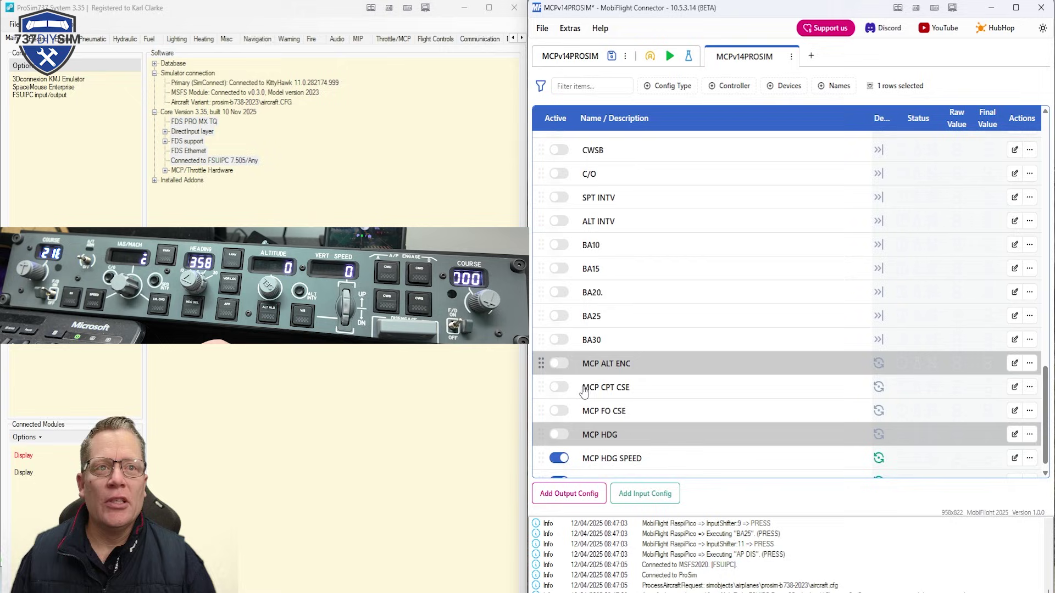
pyautogui.click(559, 419)
pyautogui.click(558, 443)
pyautogui.click(559, 467)
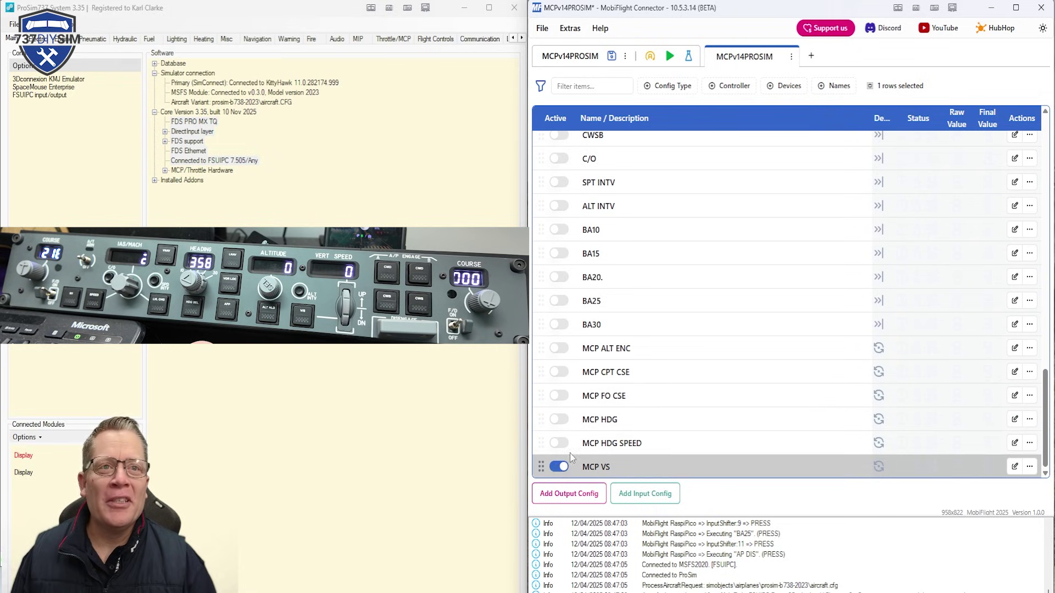
pyautogui.scroll(15, 604, 375)
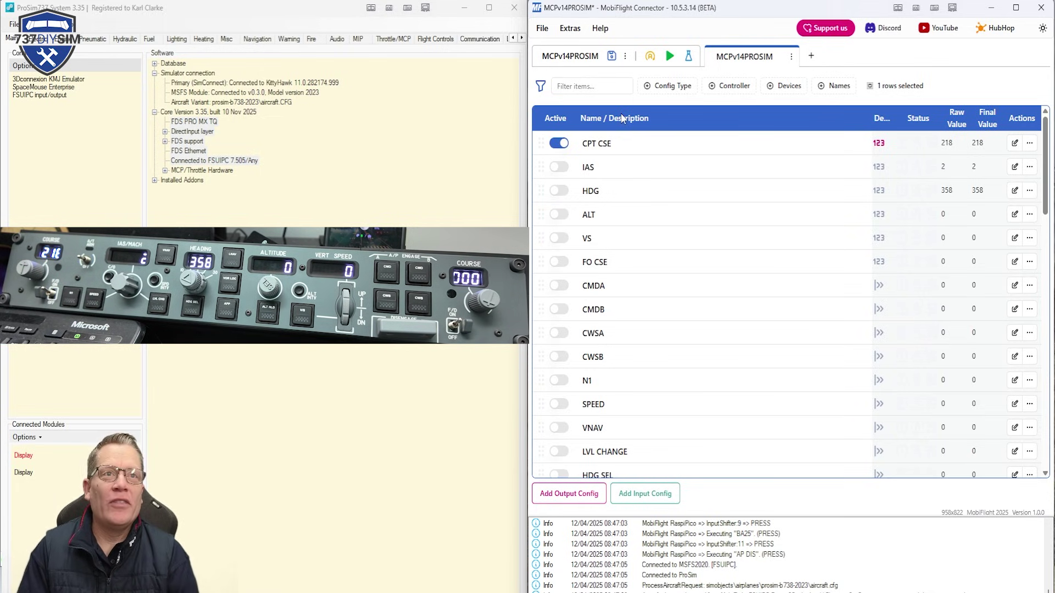
# - Point the CPT CSE output at ProSim DataRef system.numerical.N_MCP_COURSE1, found by searching 'mcp course'
pyautogui.click(1015, 143)
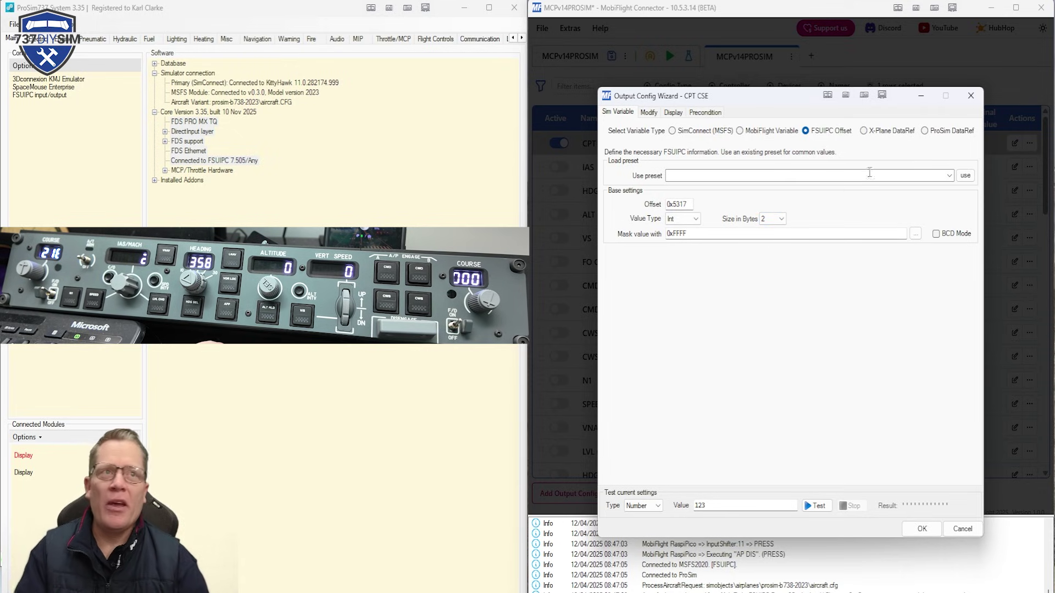
pyautogui.click(925, 131)
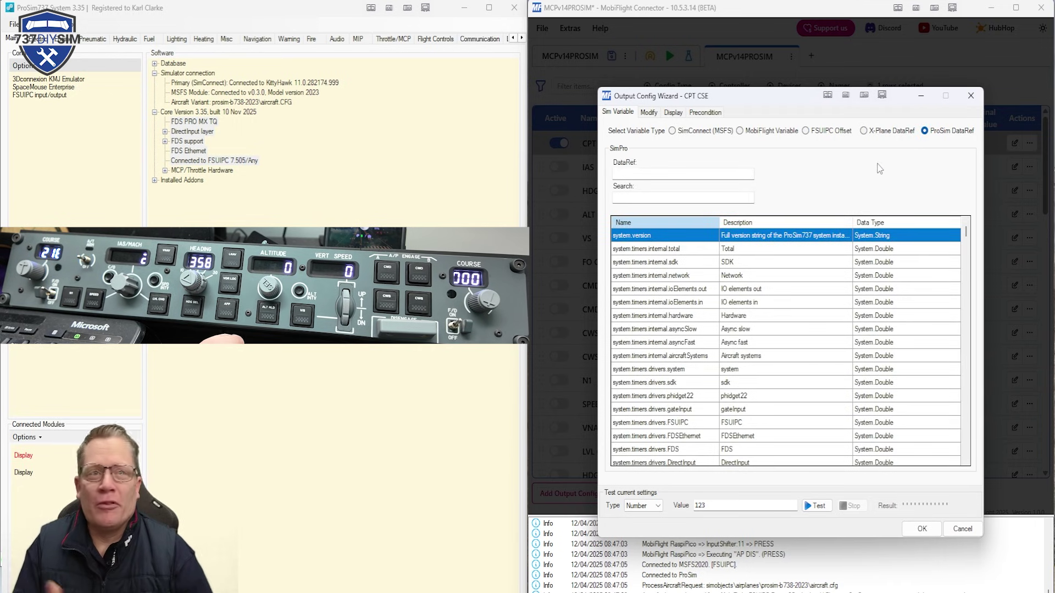
pyautogui.click(639, 195)
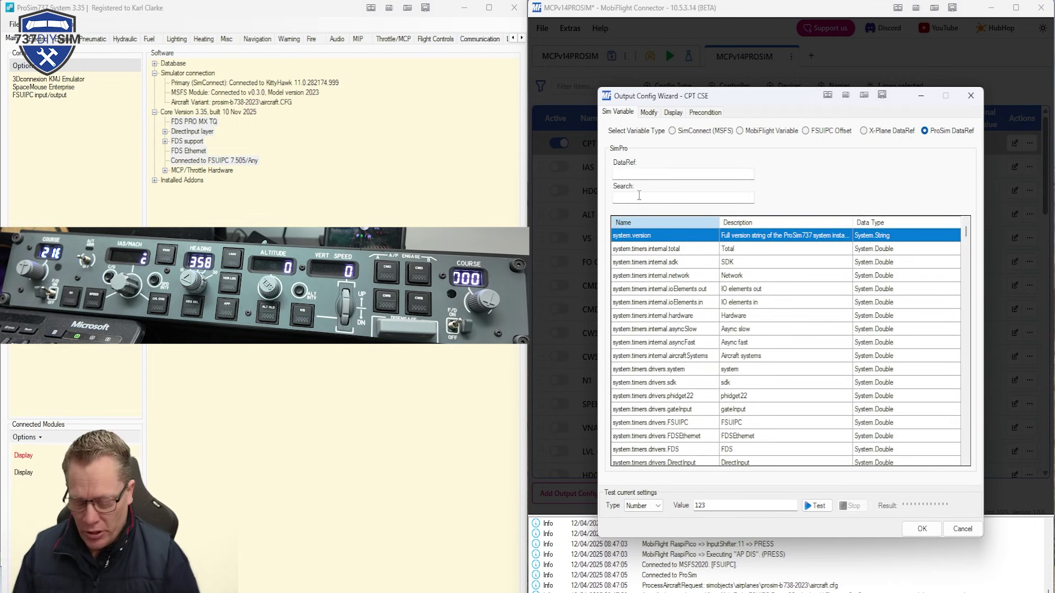
pyautogui.write('mcp course')
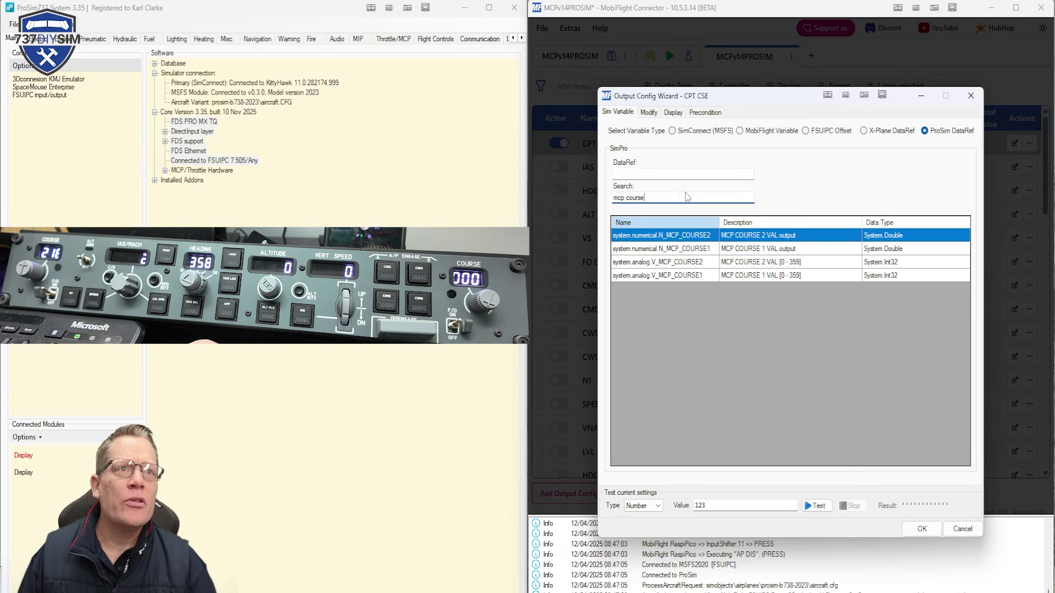
pyautogui.click(771, 251)
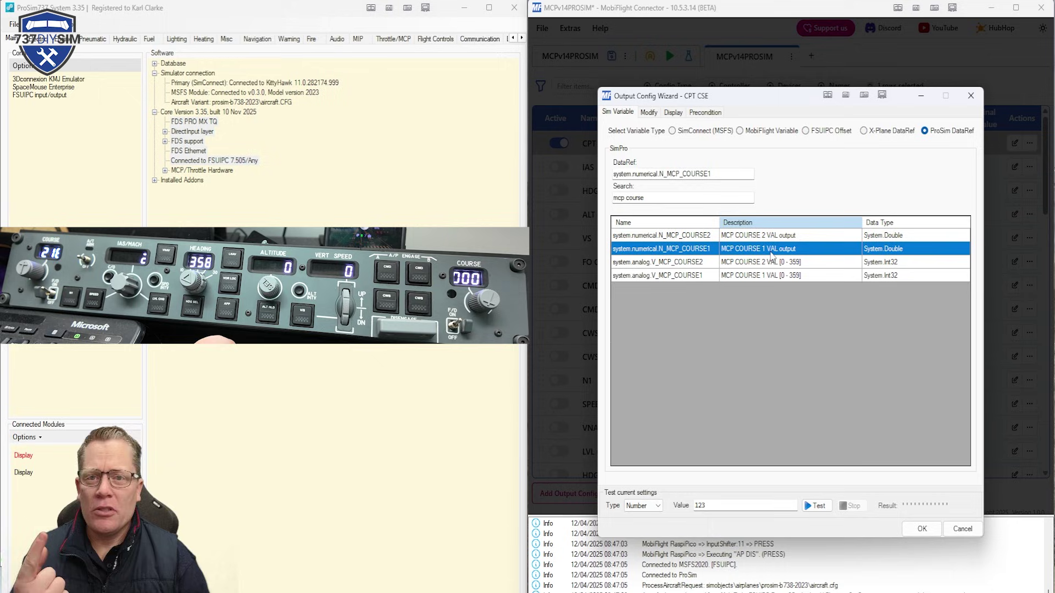
pyautogui.click(919, 530)
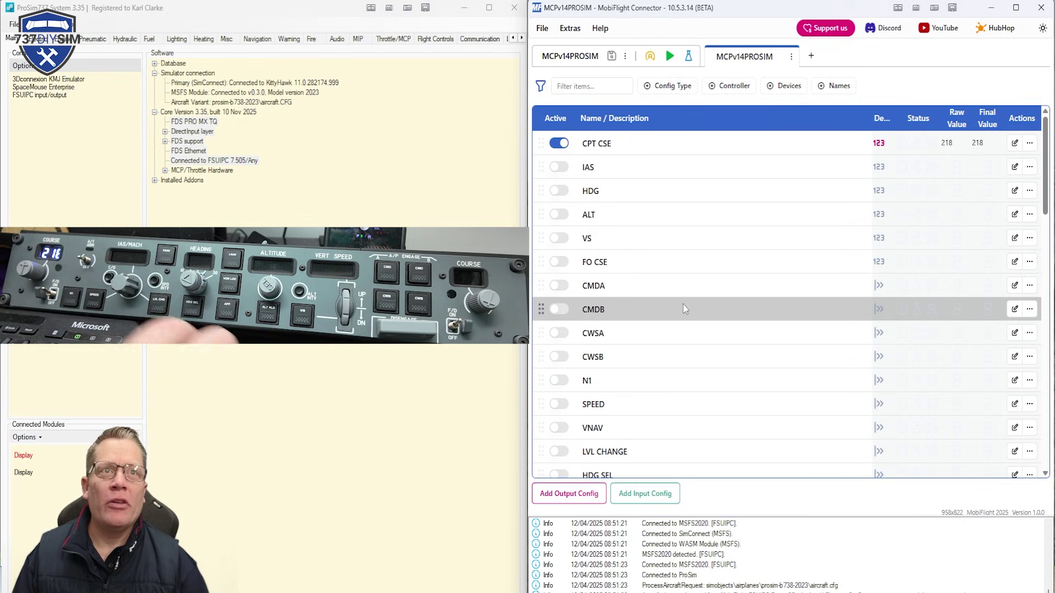
pyautogui.scroll(-10, 704, 325)
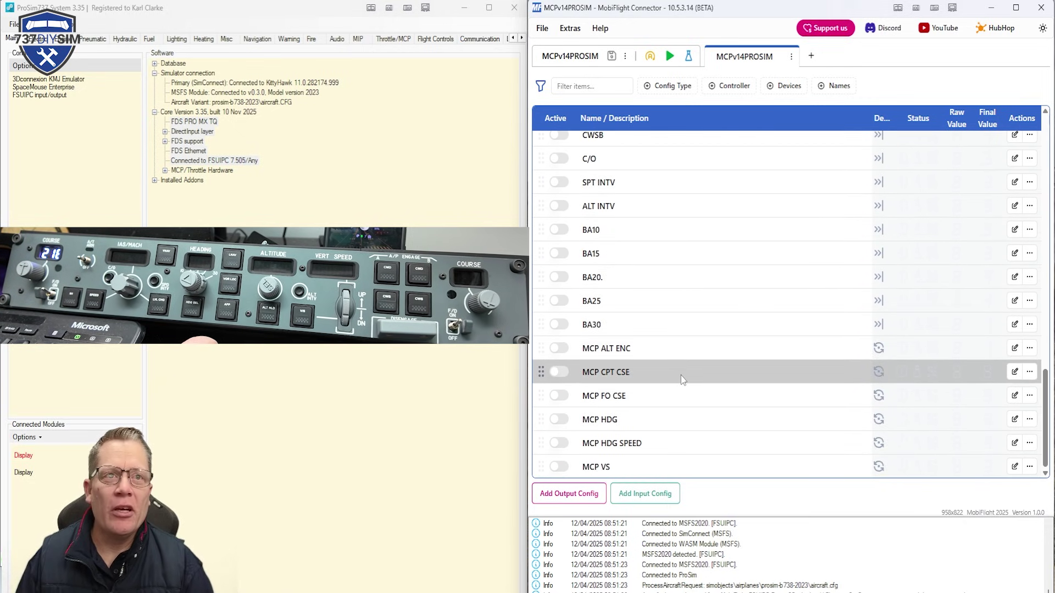
# - Re-enable MCP CPT CSE and make its left turn send +1 to ProSim E_MCP_COURSE1, then copy it
pyautogui.click(565, 376)
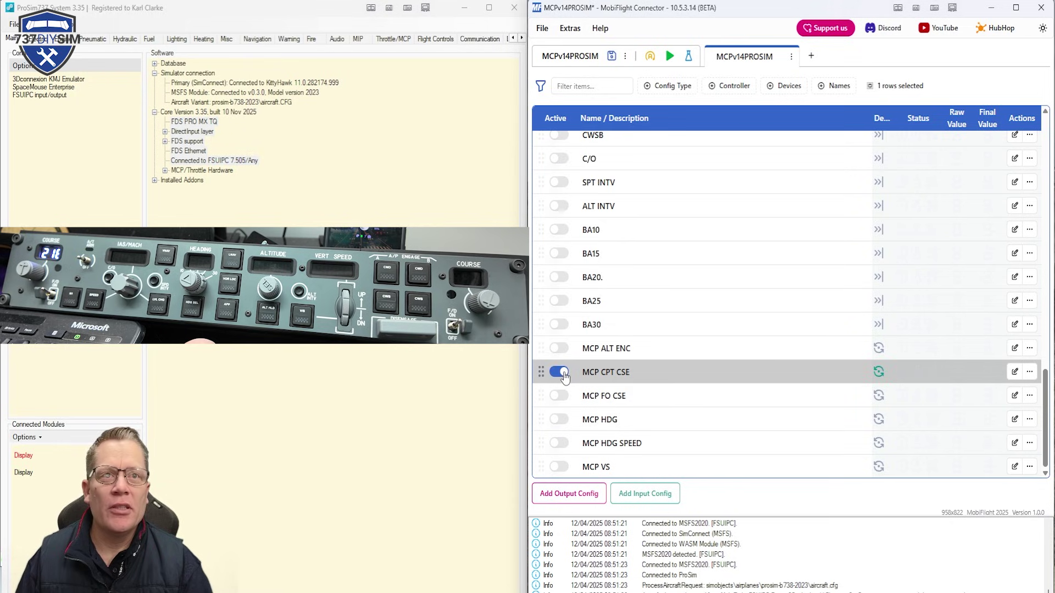
pyautogui.click(1015, 372)
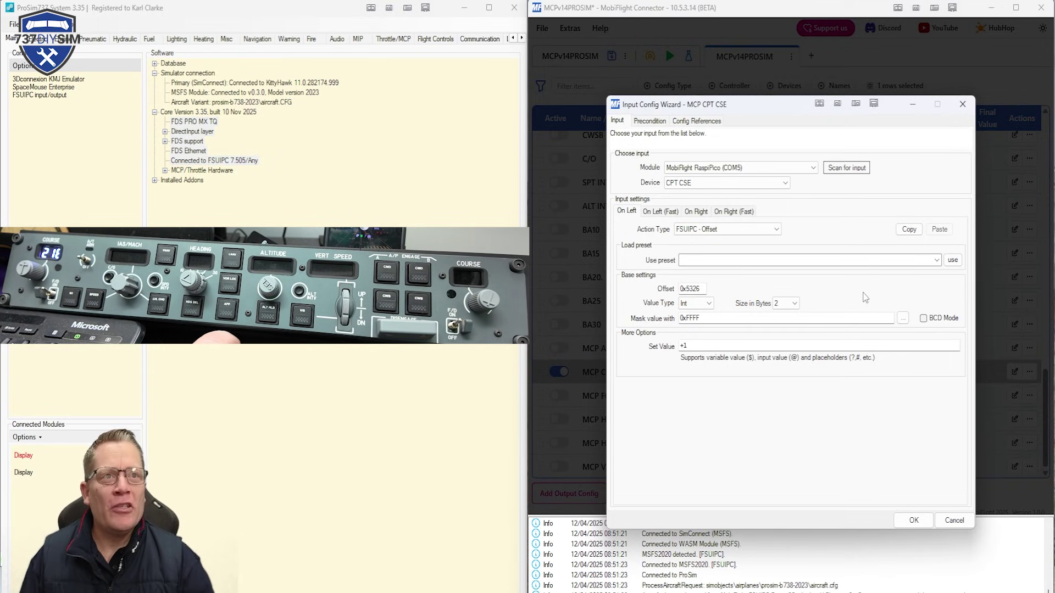
pyautogui.click(749, 231)
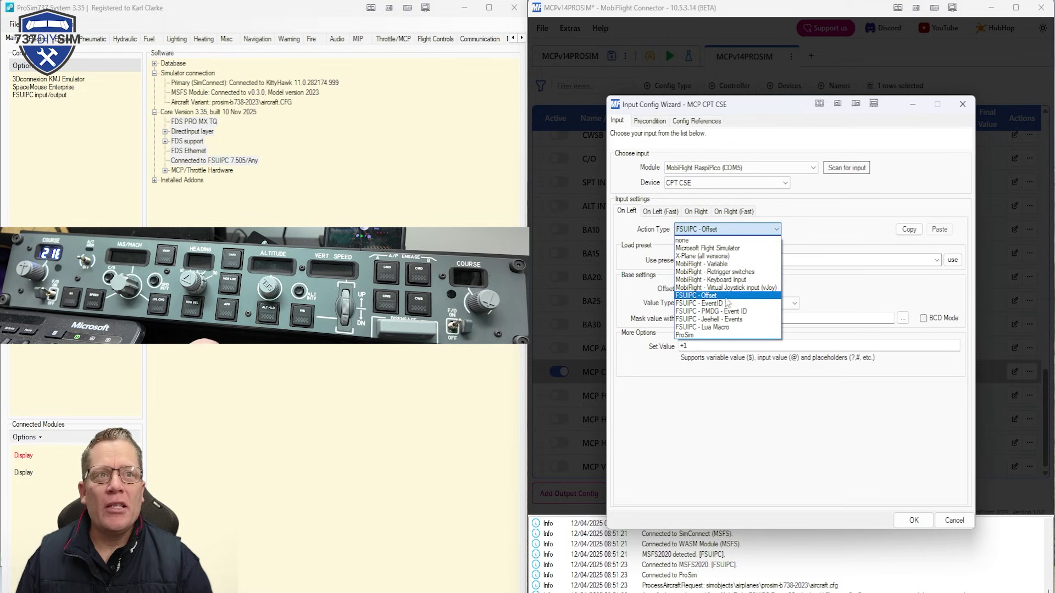
pyautogui.click(708, 335)
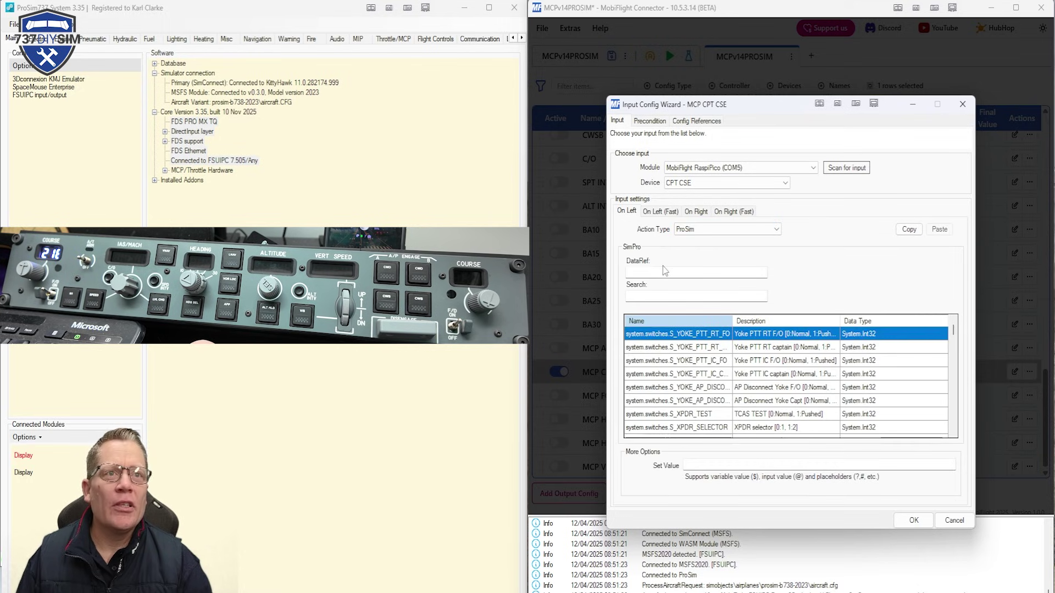
pyautogui.click(656, 296)
pyautogui.write('mc')
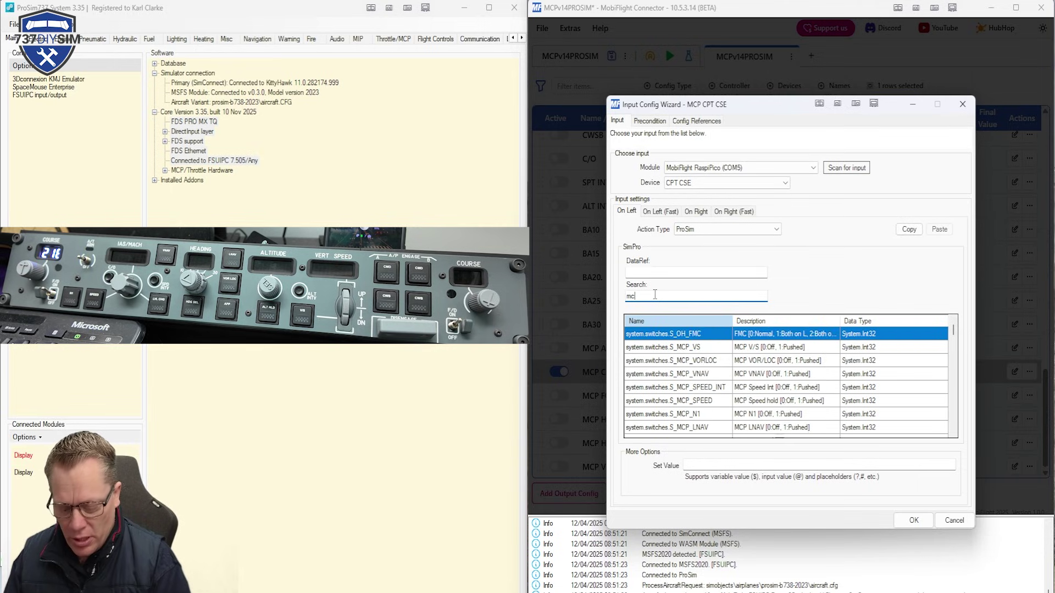
pyautogui.write('p course')
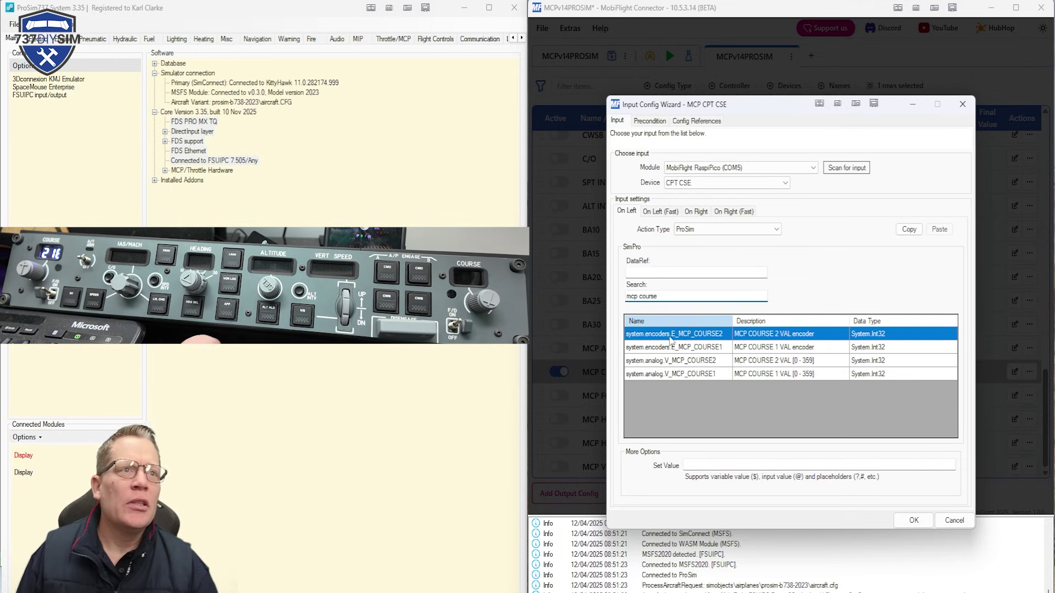
pyautogui.click(780, 348)
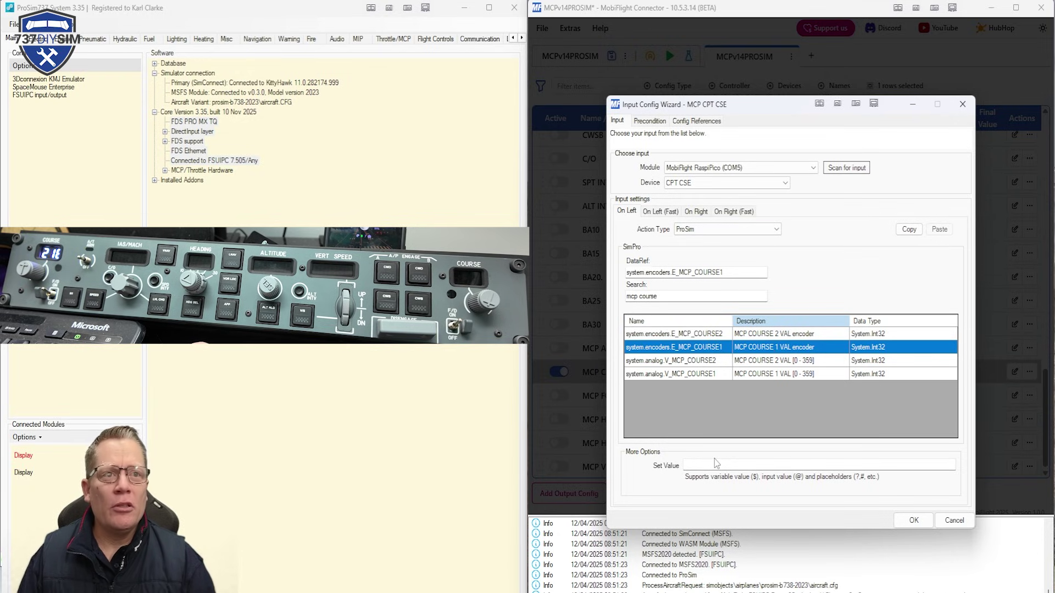
pyautogui.write('+1')
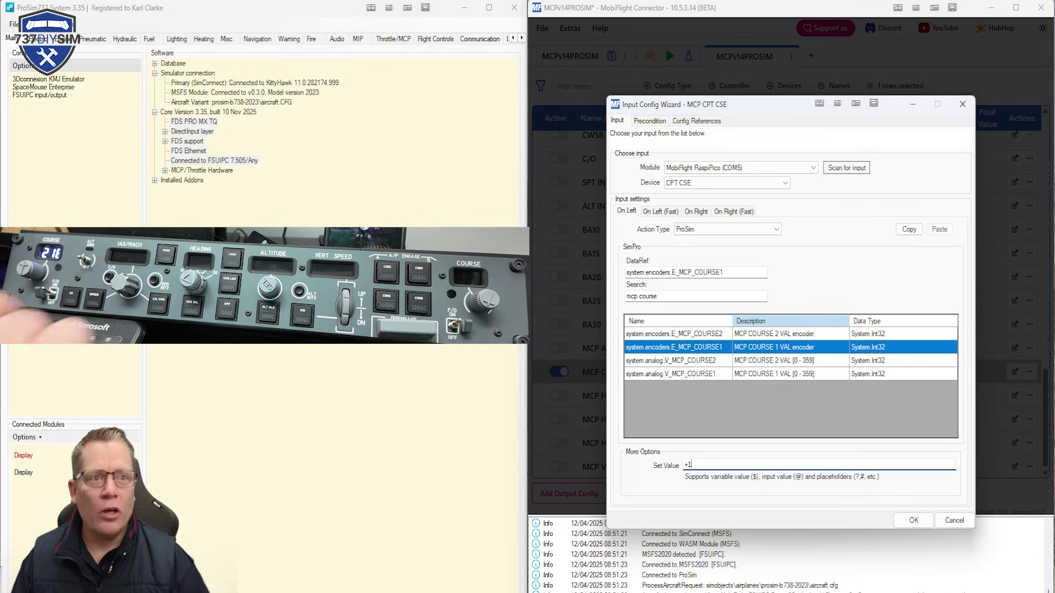
pyautogui.click(918, 231)
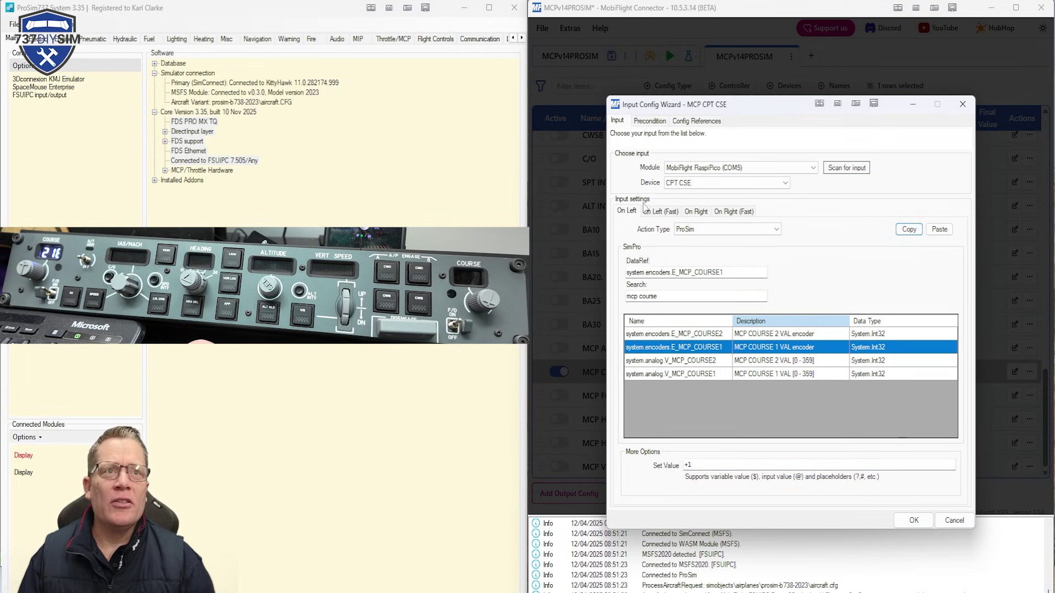
# - Paste the copied ProSim action onto the right turn with value -1
pyautogui.click(693, 212)
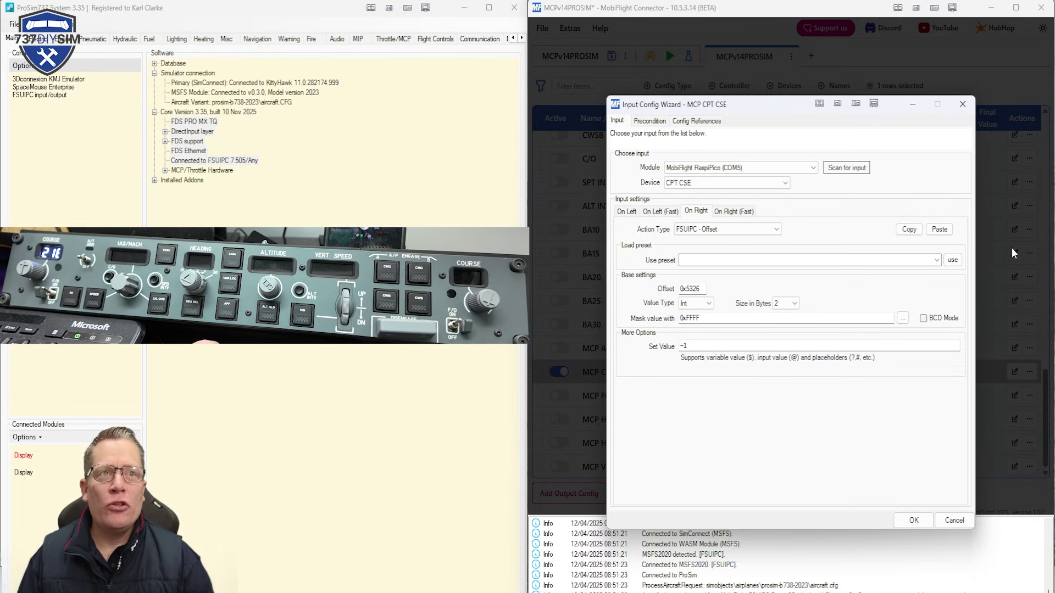
pyautogui.click(940, 229)
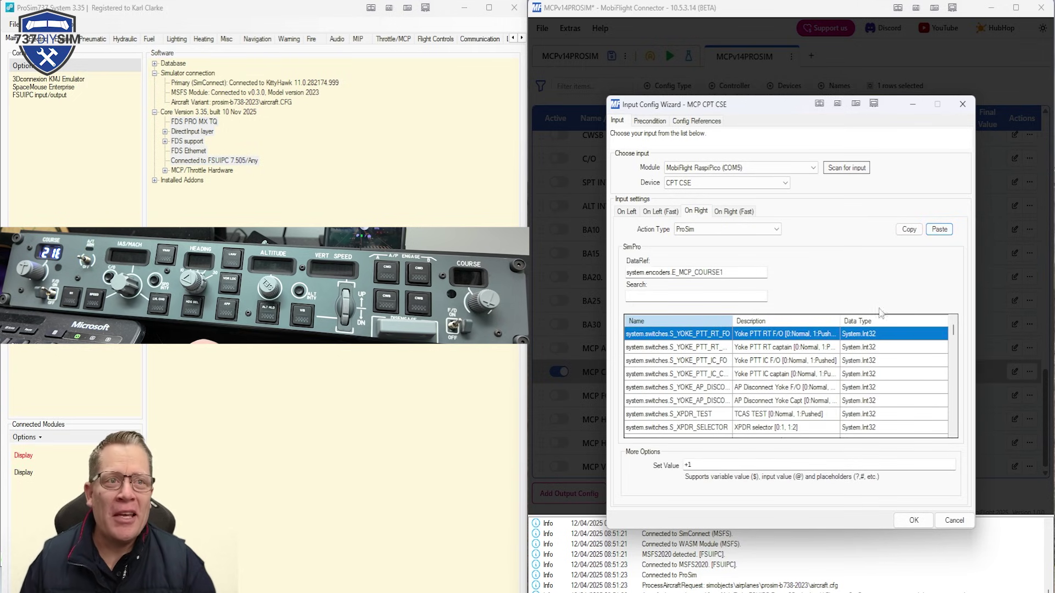
pyautogui.click(720, 465)
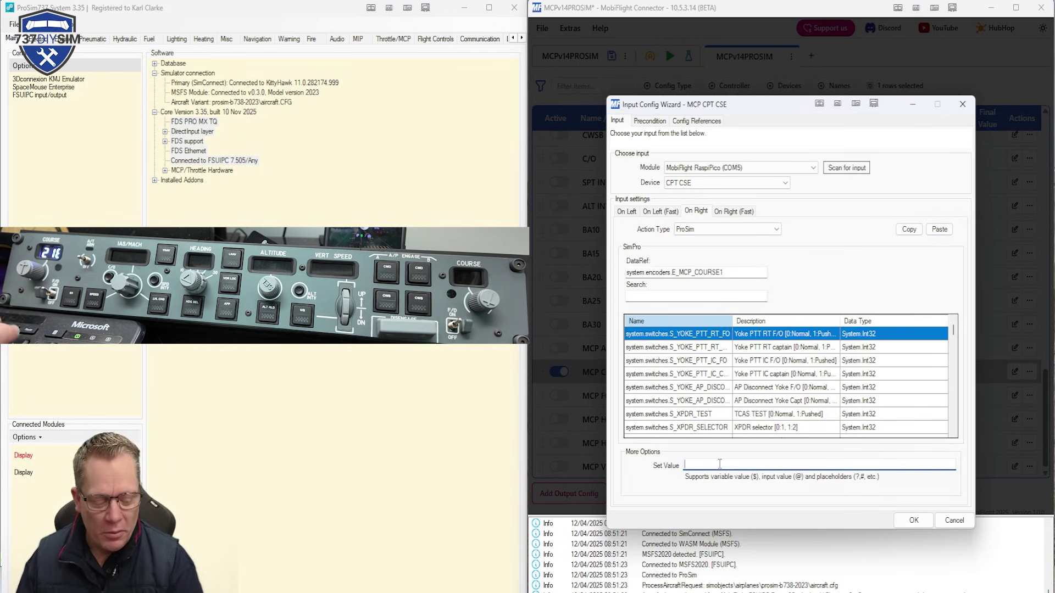
pyautogui.press('BackSpace')
pyautogui.press('BackSpace')
pyautogui.write('-1')
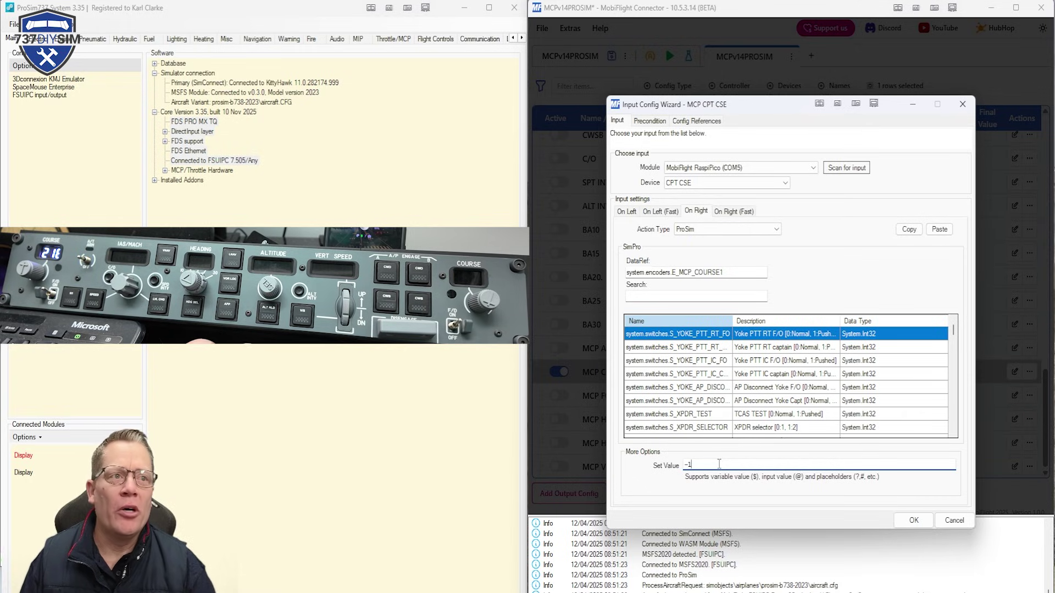
# - Paste the ProSim action onto the fast left turn with value +10
pyautogui.click(656, 215)
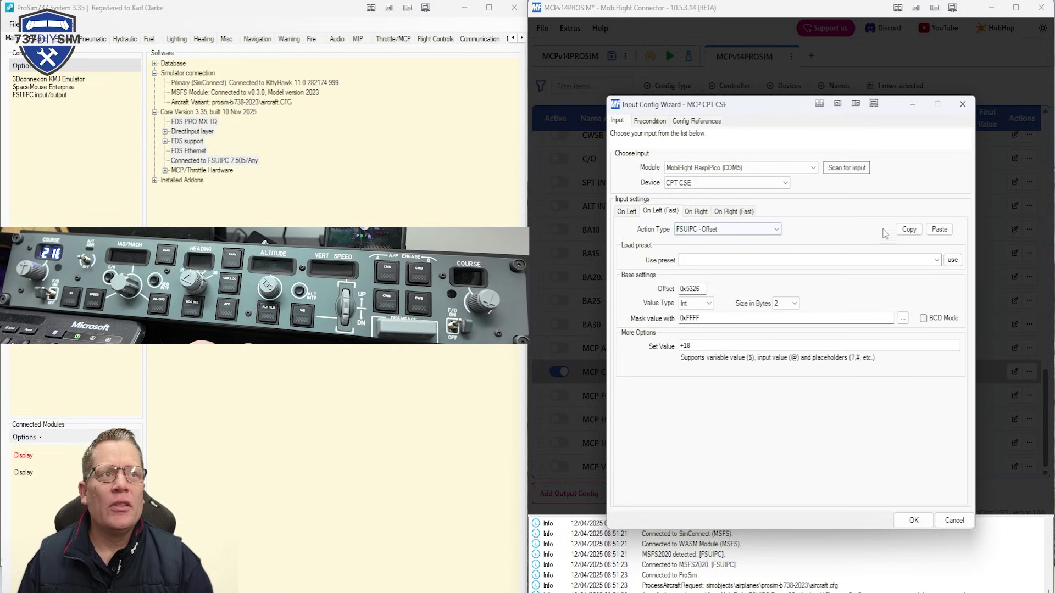
pyautogui.click(934, 234)
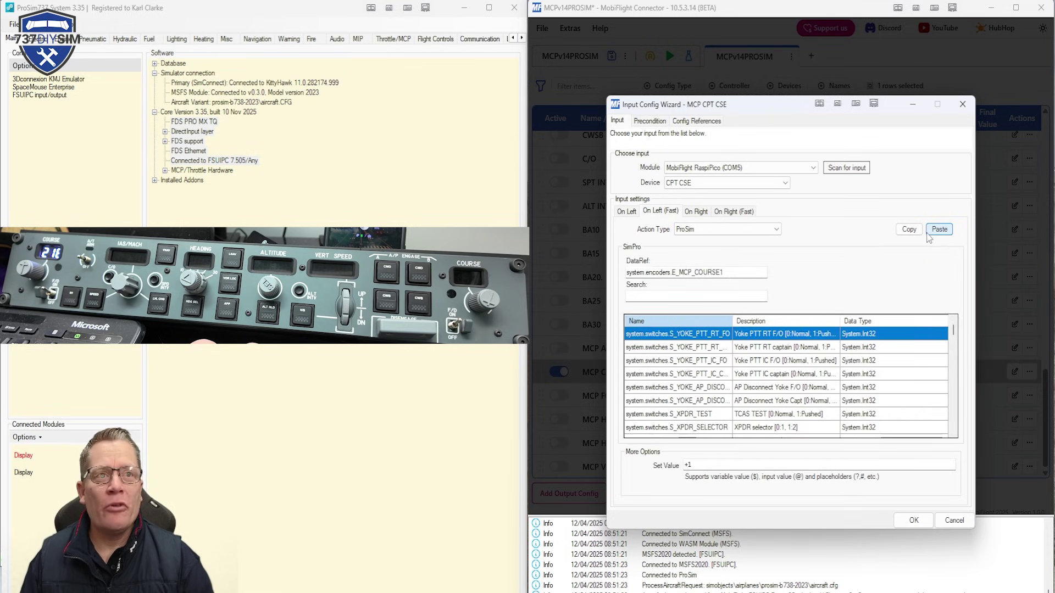
pyautogui.click(735, 465)
pyautogui.write('0')
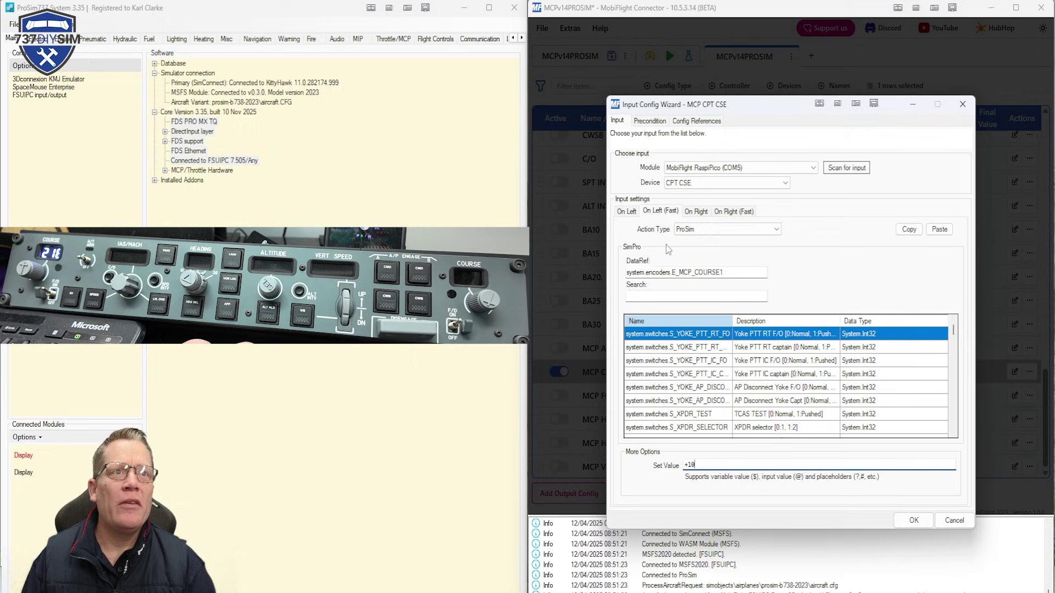
# - Paste the ProSim action onto the fast right turn with value -10
pyautogui.click(697, 212)
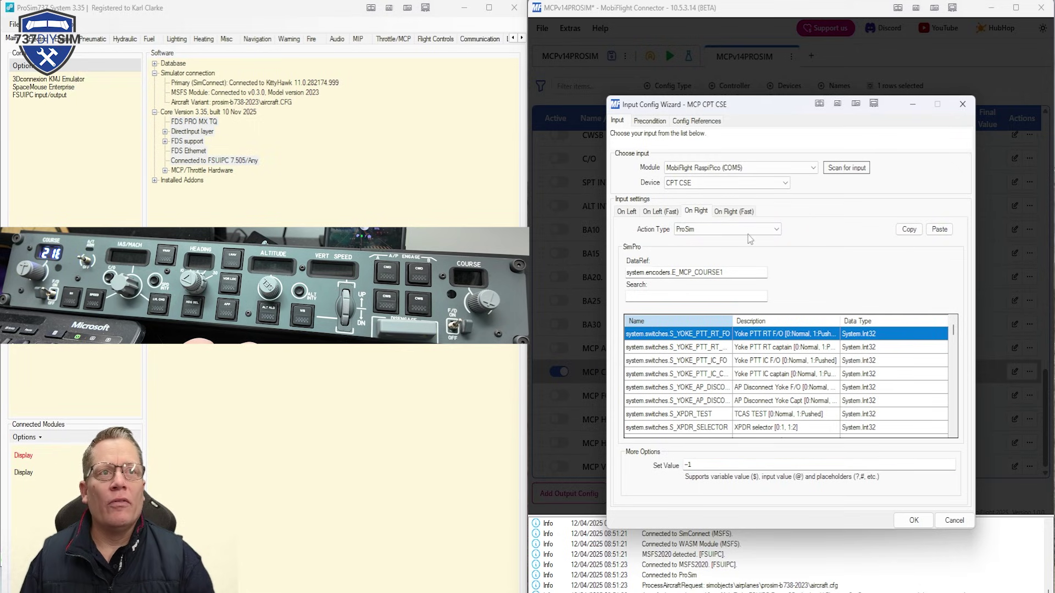
pyautogui.click(738, 214)
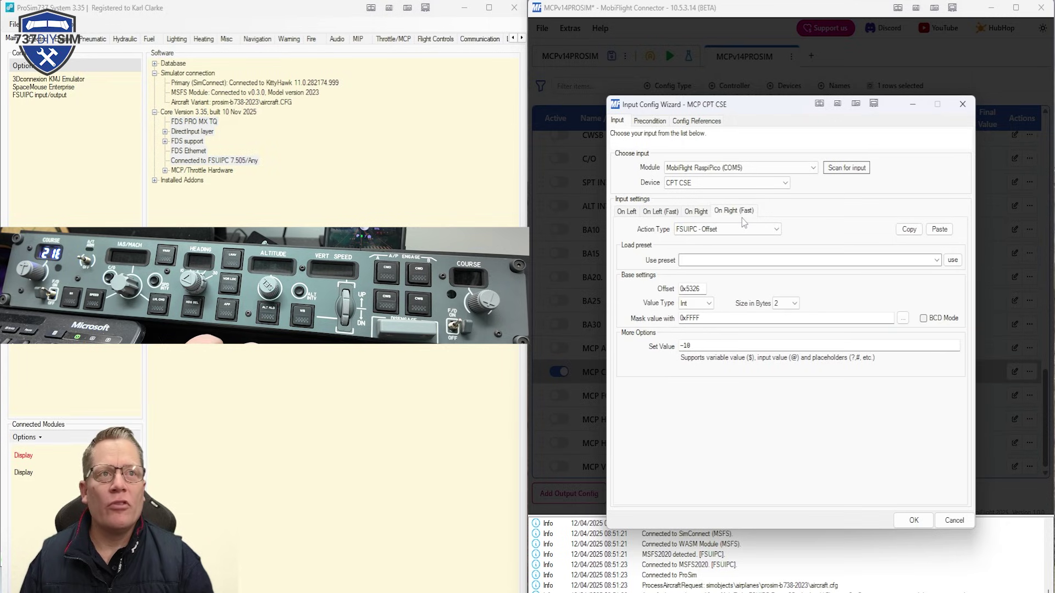
pyautogui.click(939, 231)
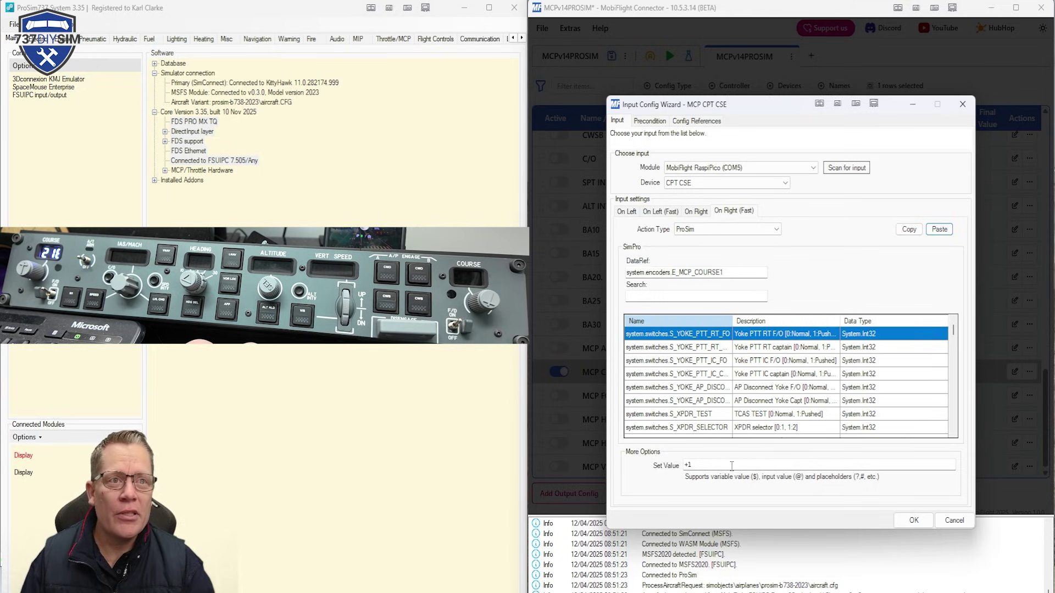
pyautogui.tripleClick(732, 466)
pyautogui.write('-10')
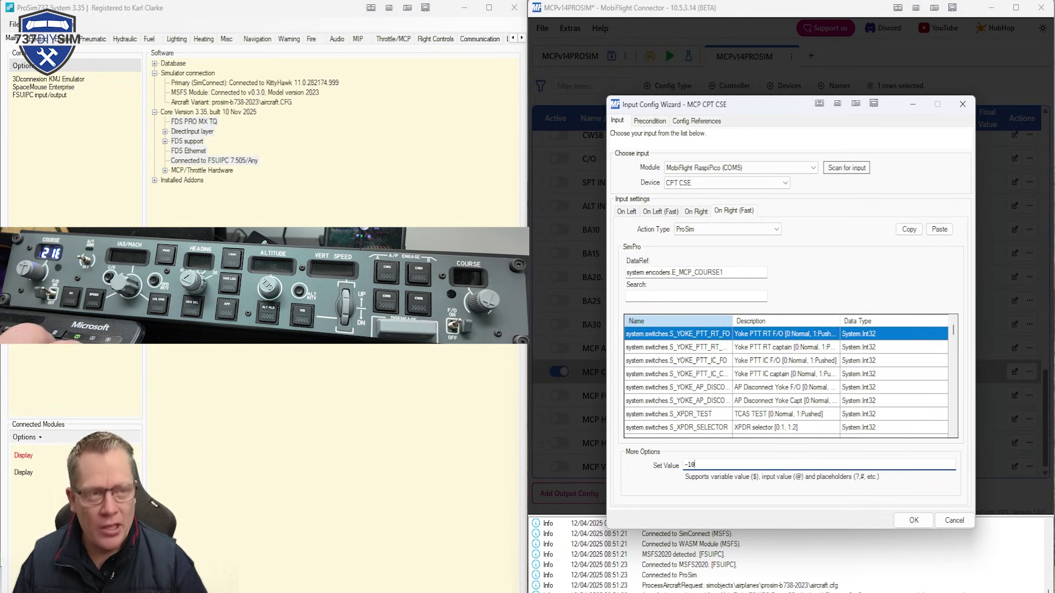
# - Save the course encoder input config and re-enable the IAS output, now reading 2
pyautogui.click(924, 525)
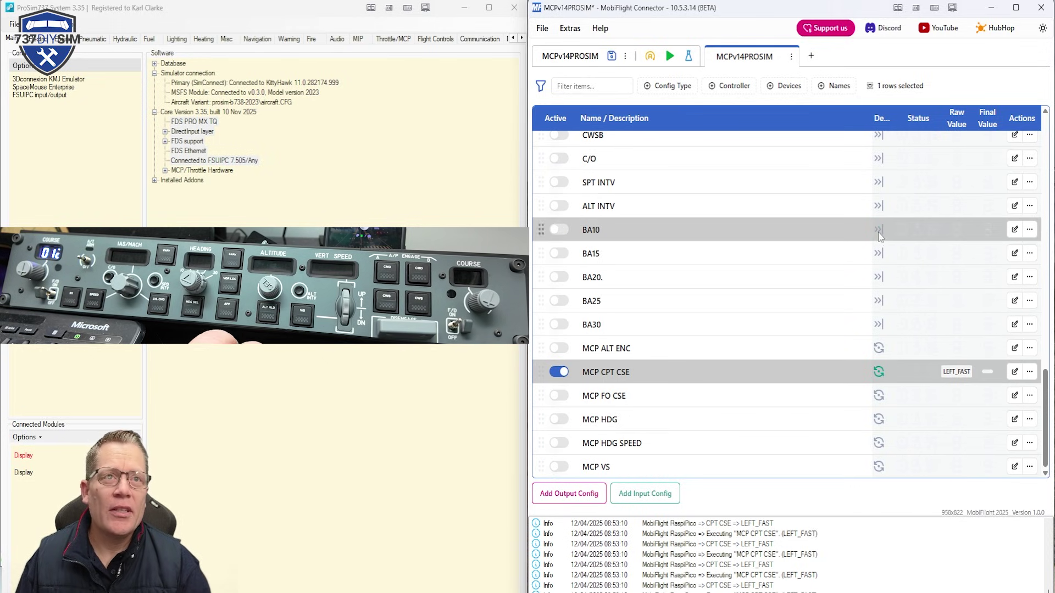
pyautogui.scroll(10, 956, 401)
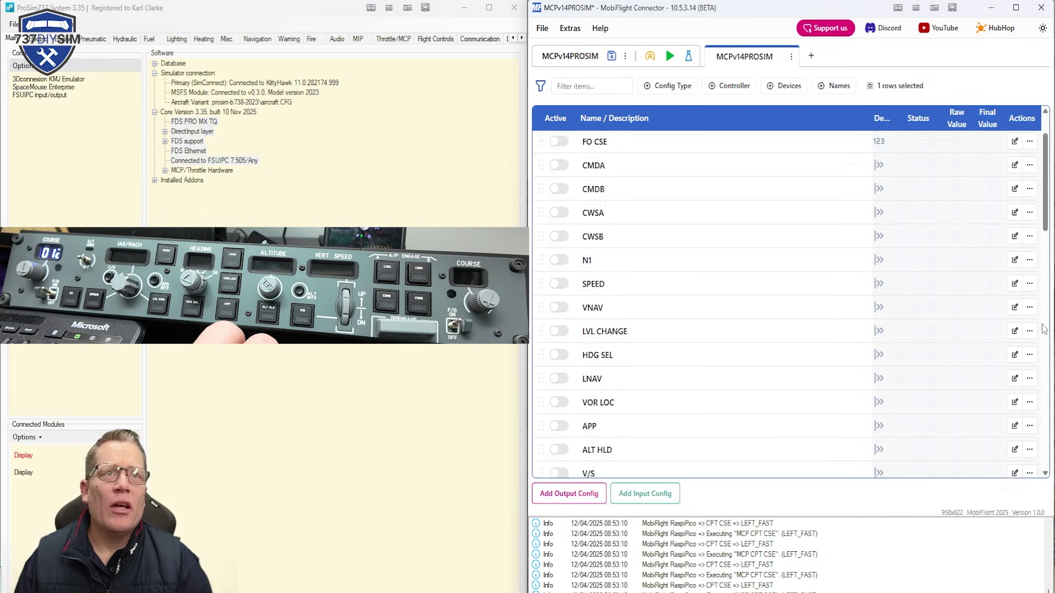
pyautogui.scroll(3, 1044, 328)
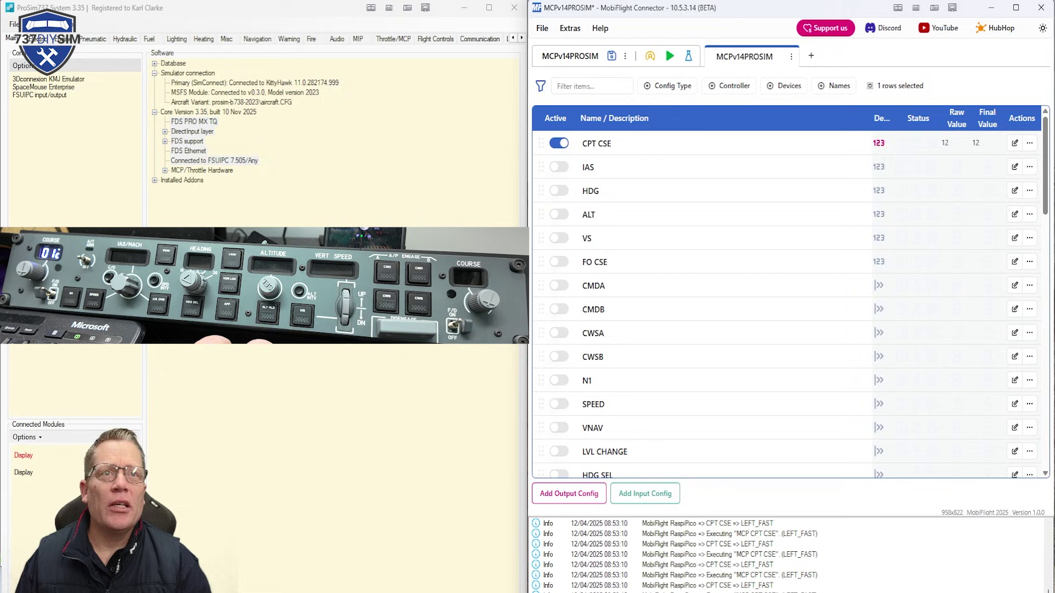
pyautogui.click(559, 167)
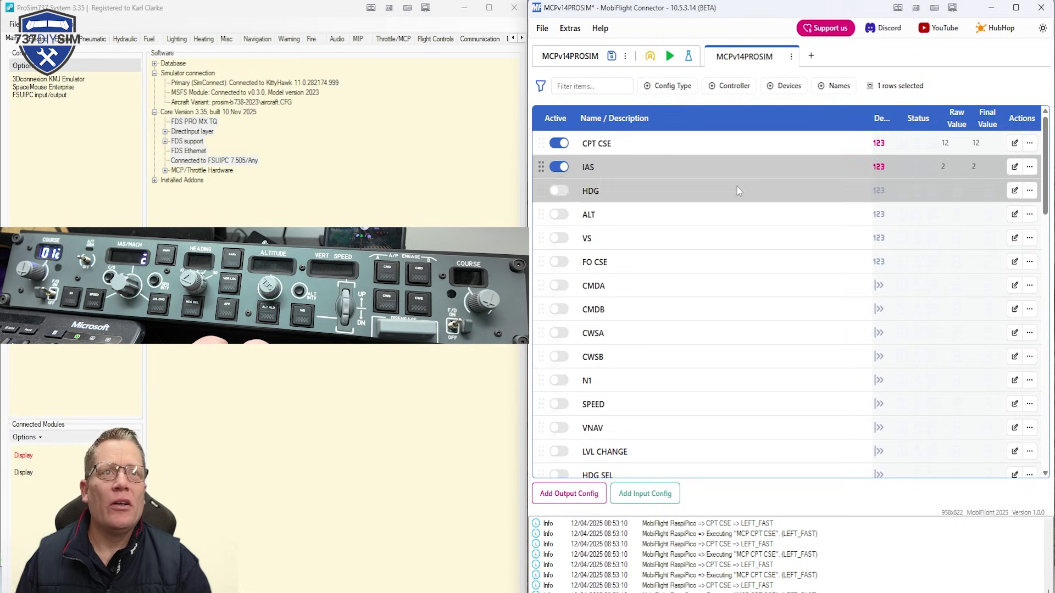
# - Switch the IAS output to ProSim DataRef system.numerical.N_MCP_SPEED, found by searching 'mcp'
pyautogui.click(1014, 167)
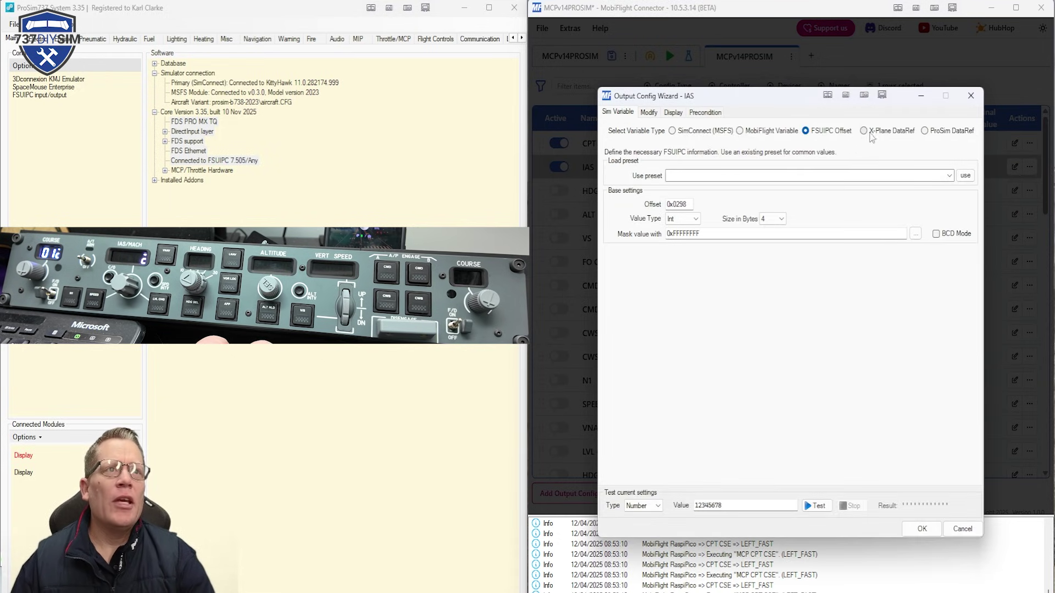
pyautogui.click(925, 131)
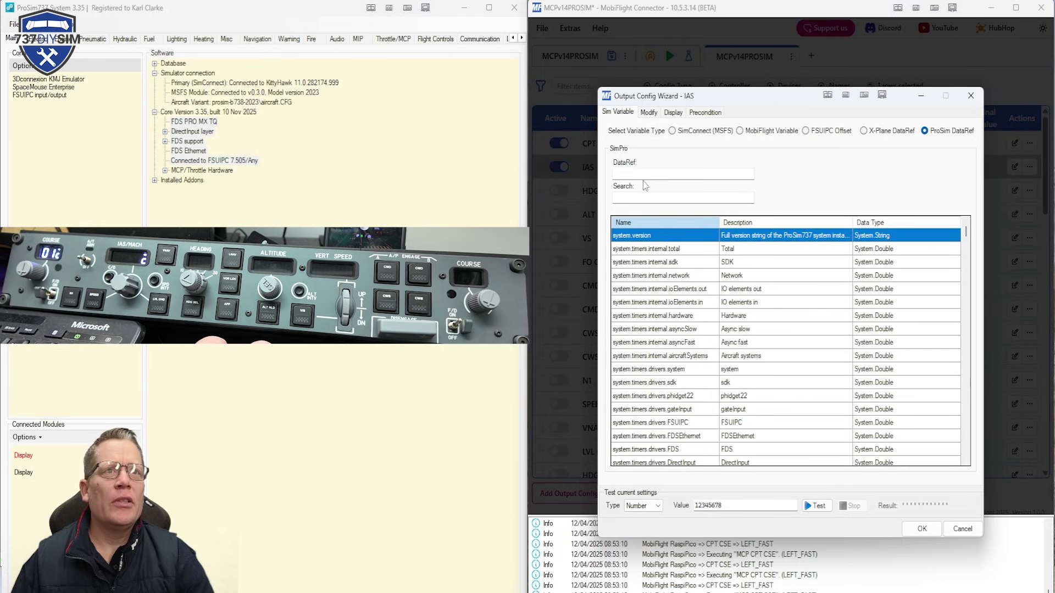
pyautogui.click(647, 197)
pyautogui.write('mcp ias')
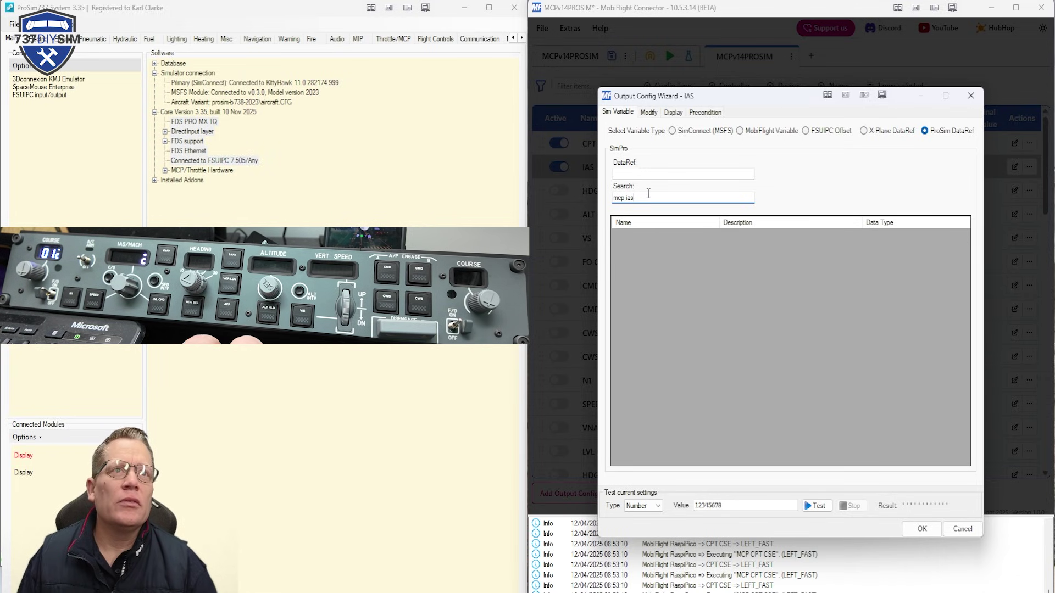
pyautogui.press('BackSpace')
pyautogui.press('BackSpace')
pyautogui.press('BackSpace')
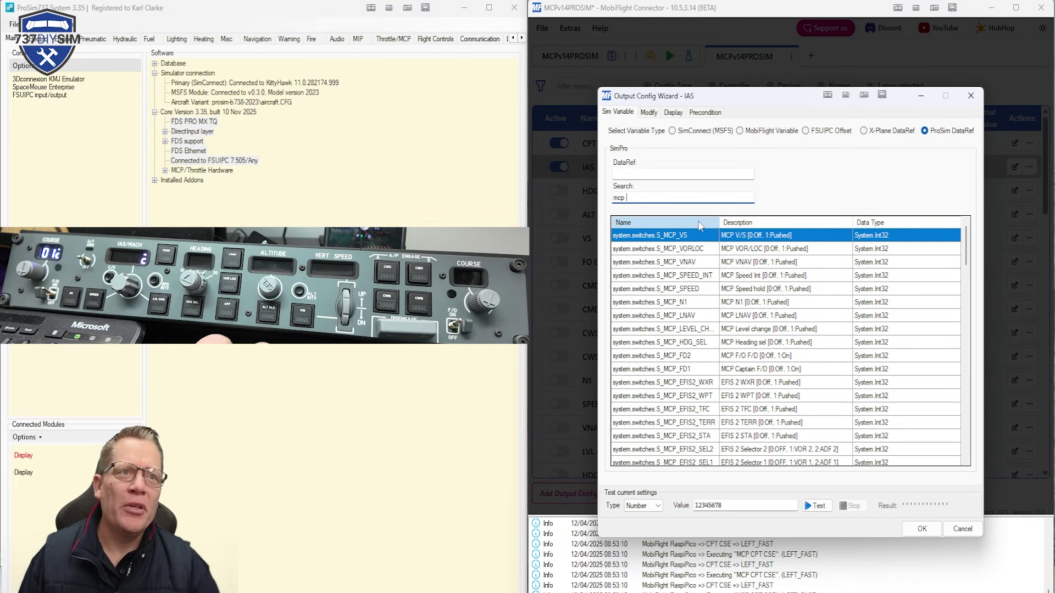
pyautogui.scroll(-4, 718, 402)
pyautogui.scroll(-8, 718, 399)
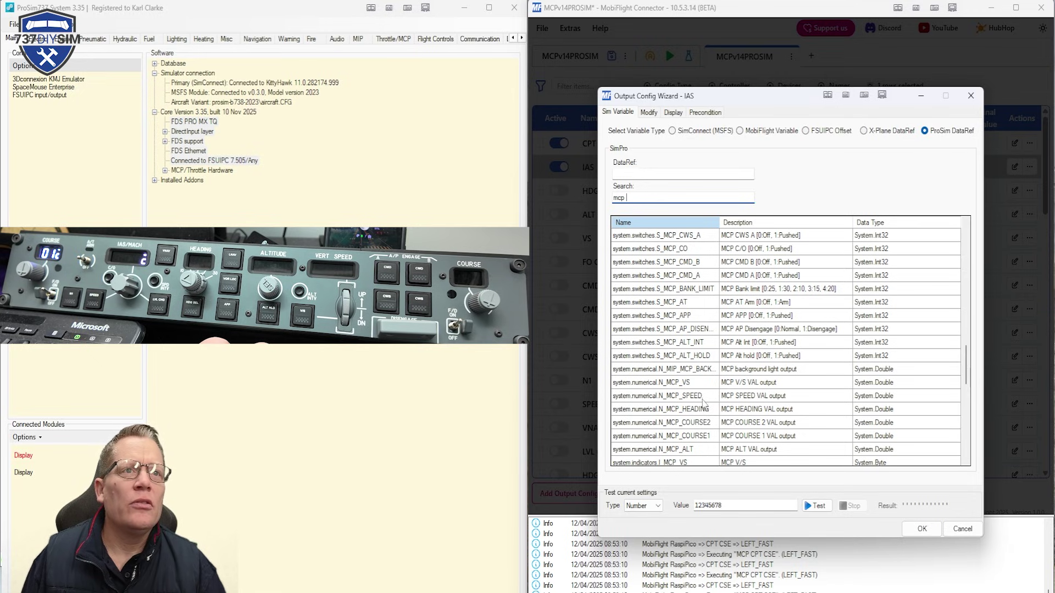
pyautogui.click(703, 396)
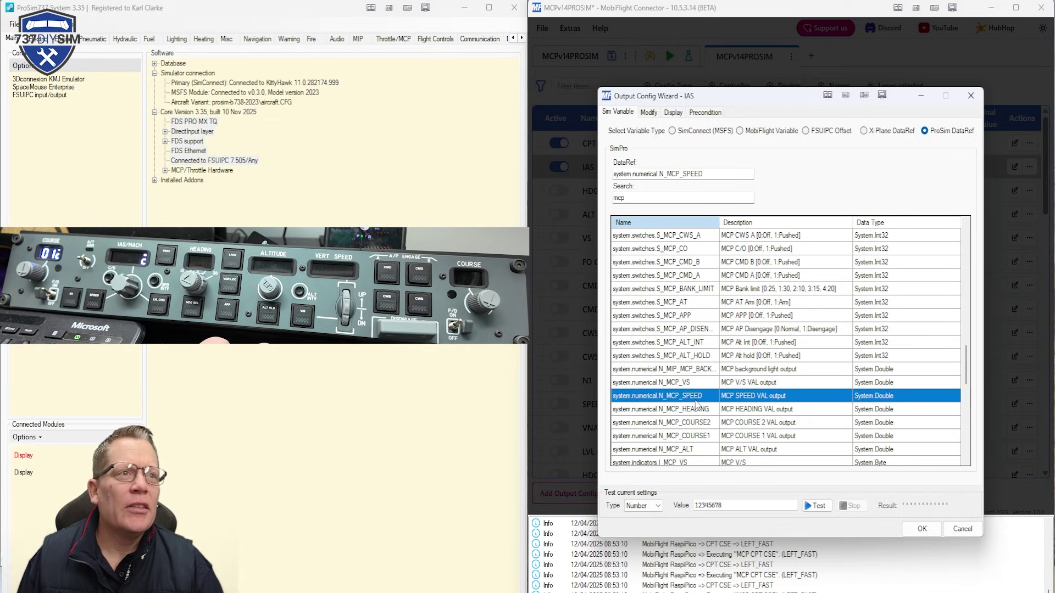
pyautogui.click(922, 528)
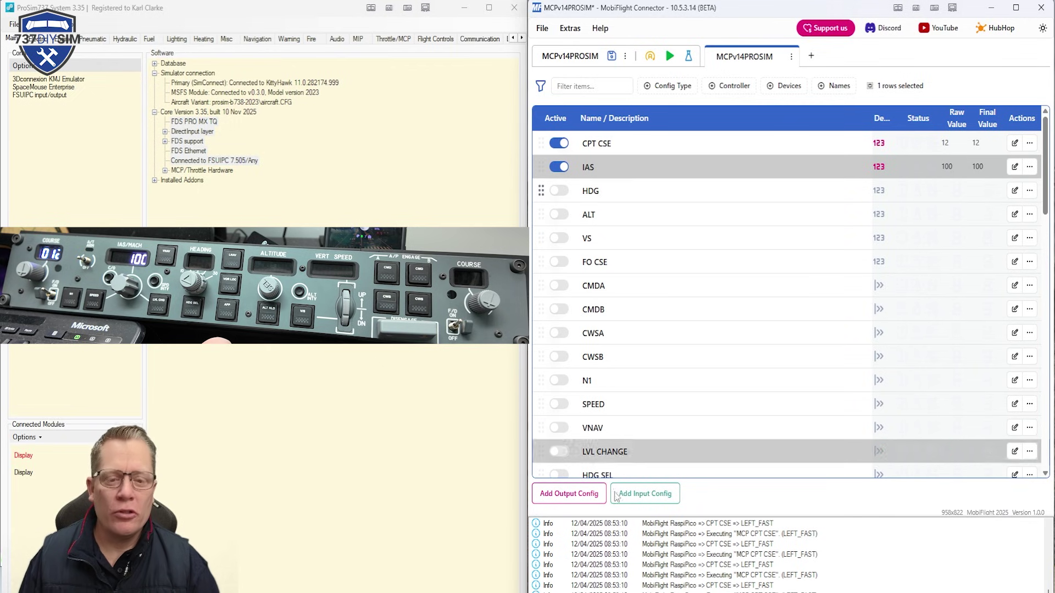
# - Glance at the ProSim MCP panel, then rename MCP HDG SPEED to MCP SPEED
pyautogui.moveTo(623, 592); pyautogui.dragTo(623, 300)
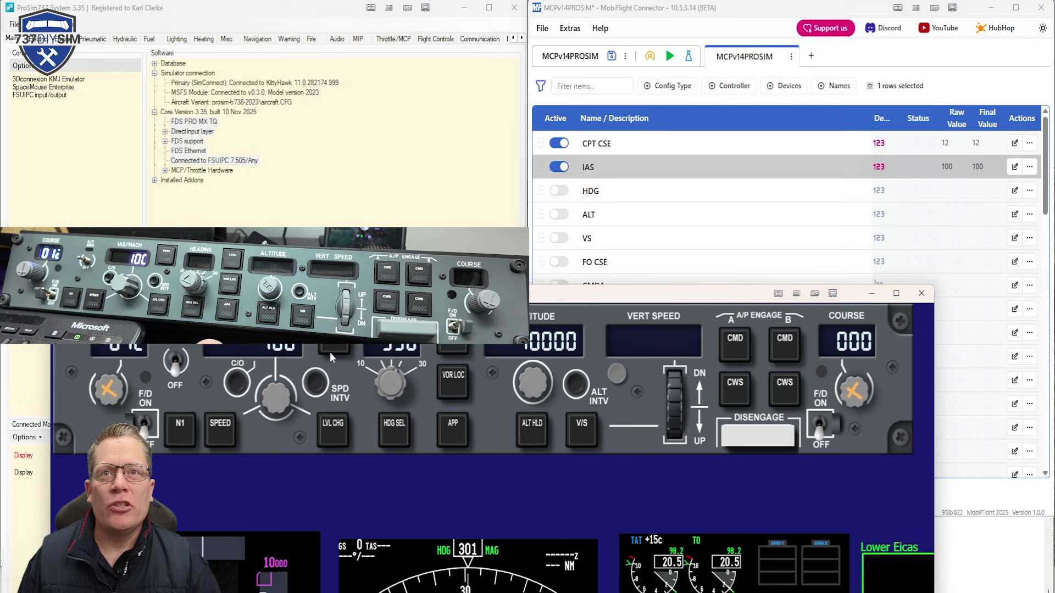
pyautogui.click(922, 293)
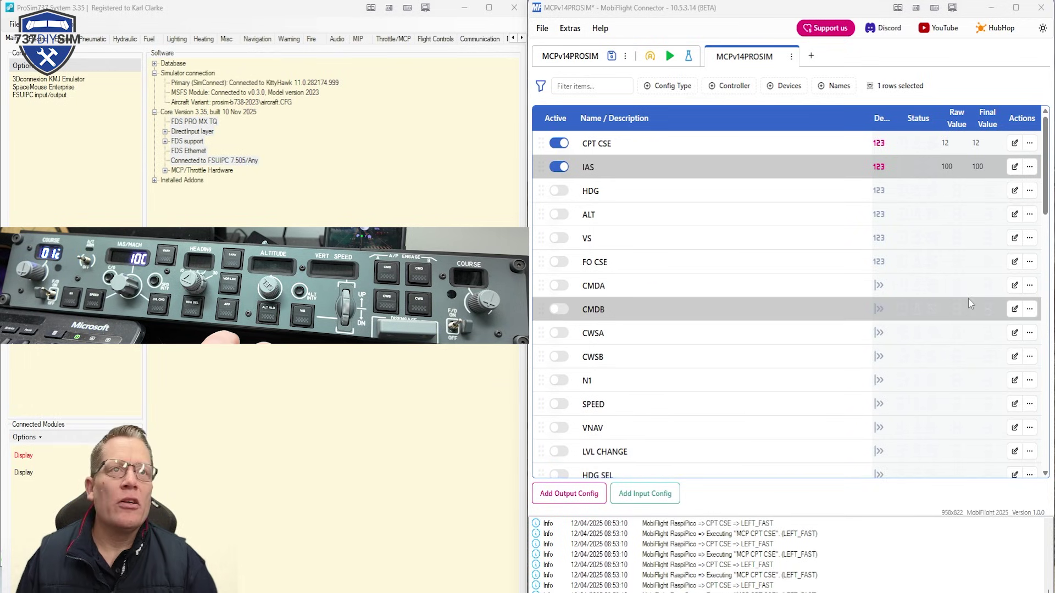
pyautogui.moveTo(1046, 168); pyautogui.dragTo(1046, 421)
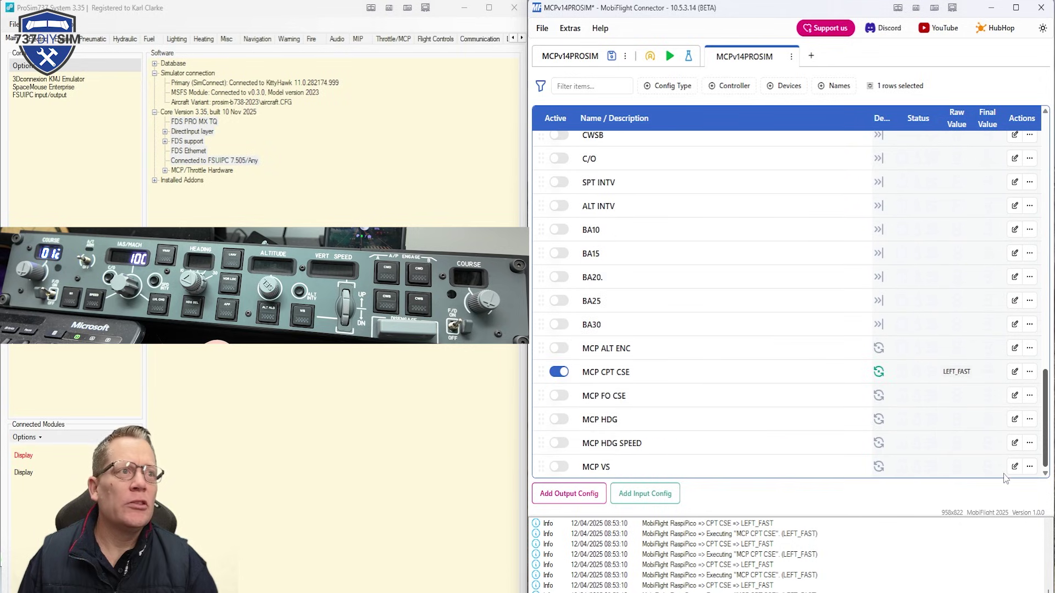
pyautogui.doubleClick(613, 449)
pyautogui.click(625, 448)
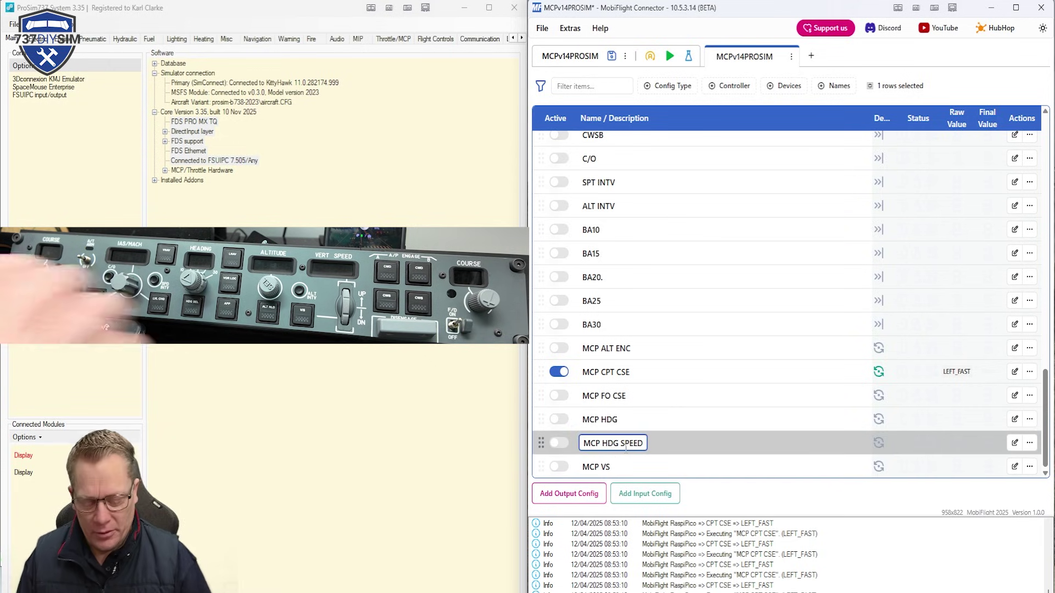
pyautogui.press('BackSpace')
pyautogui.press('BackSpace')
pyautogui.press('BackSpace')
pyautogui.press('BackSpace')
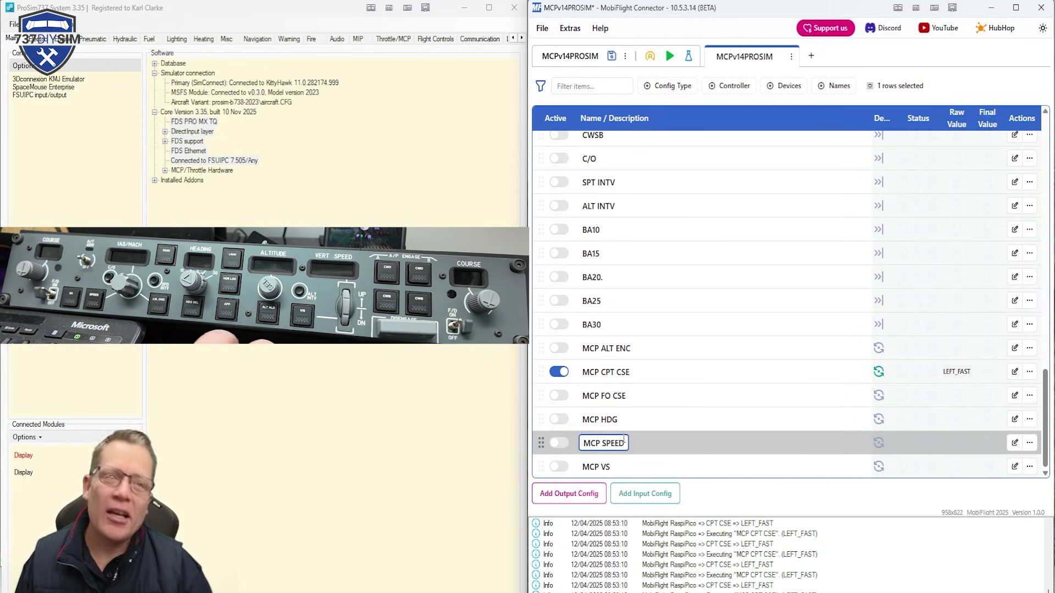
pyautogui.click(694, 433)
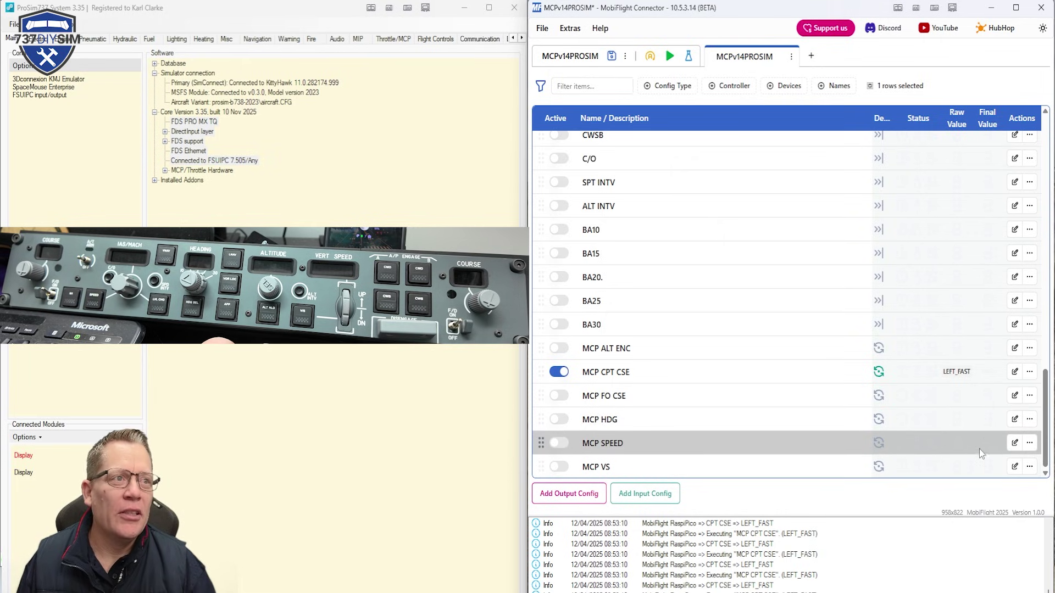
# - Set the MCP SPEED left-turn action to ProSim's E_MCP_SPEED DataRef with value +1
pyautogui.click(1017, 446)
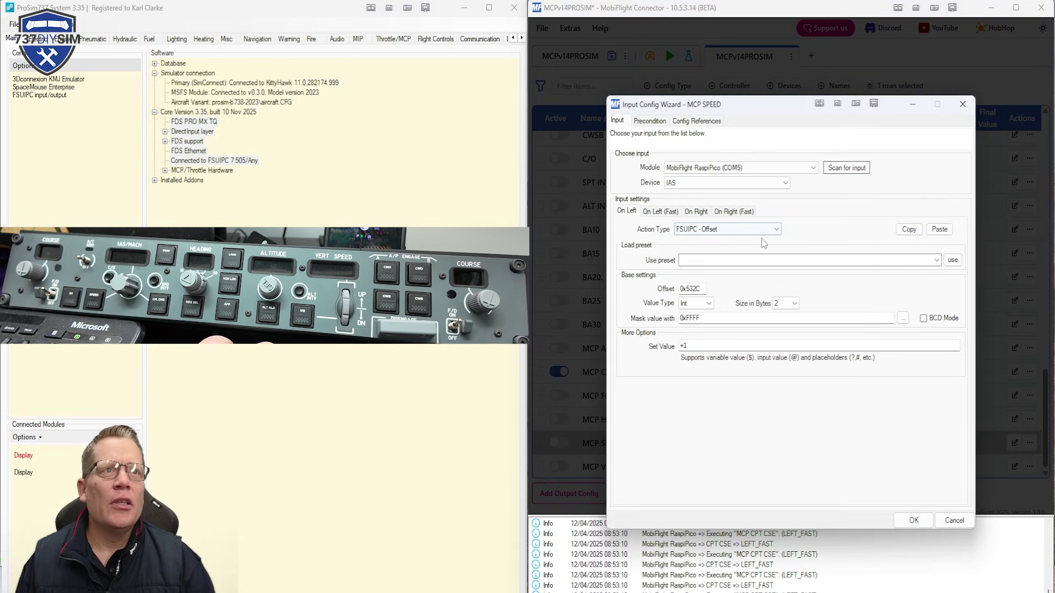
pyautogui.click(770, 228)
pyautogui.click(723, 338)
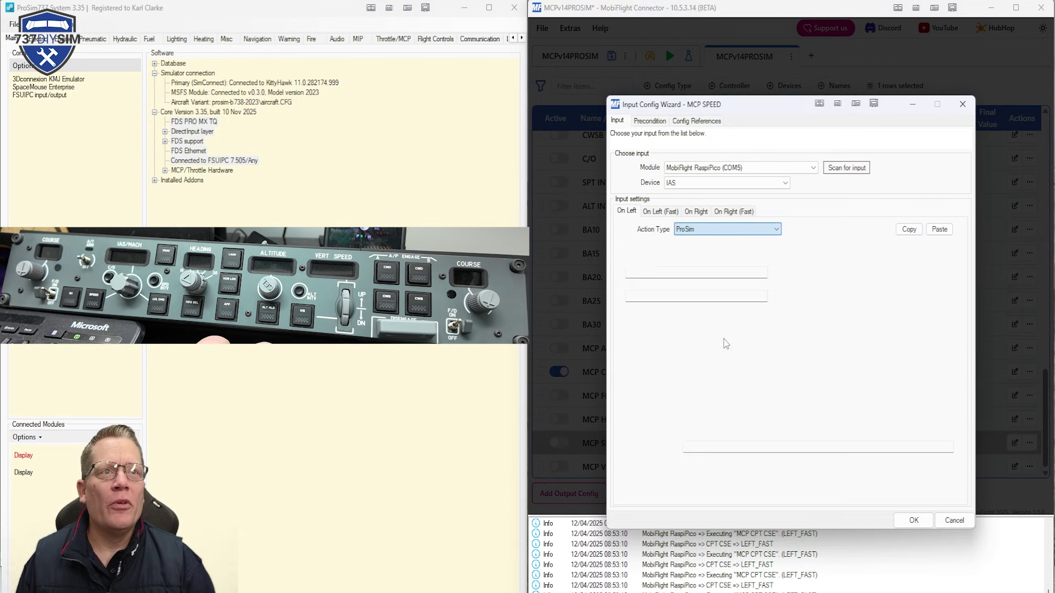
pyautogui.click(663, 297)
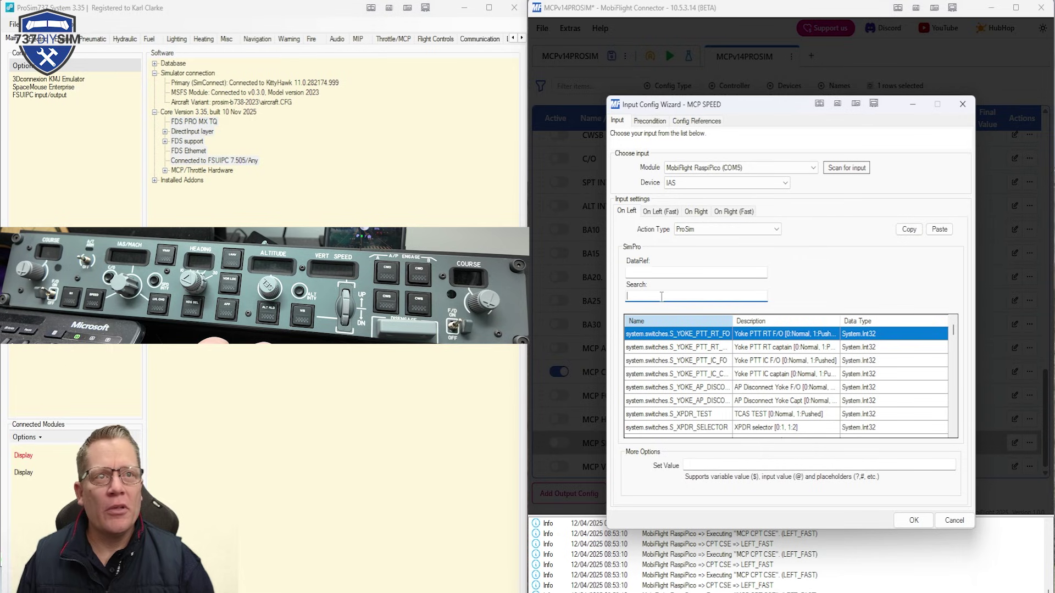
pyautogui.write('mcp spee')
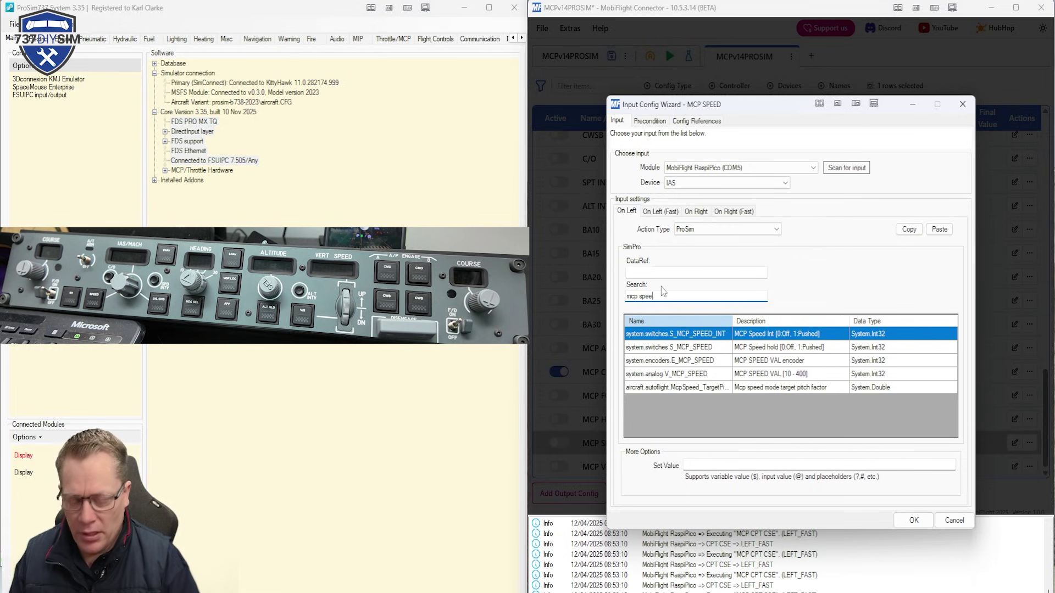
pyautogui.write('d')
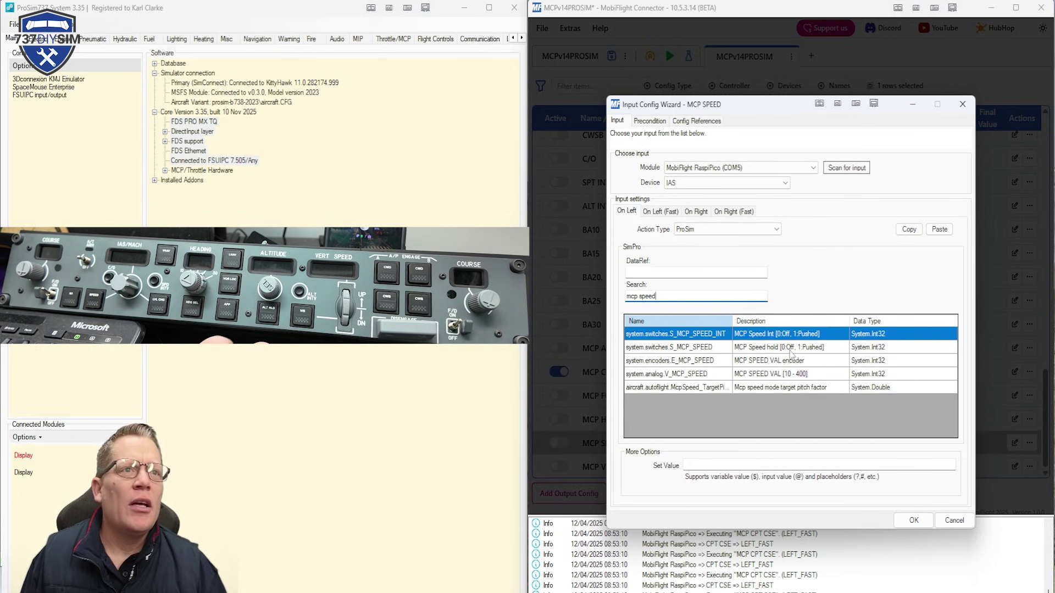
pyautogui.click(808, 365)
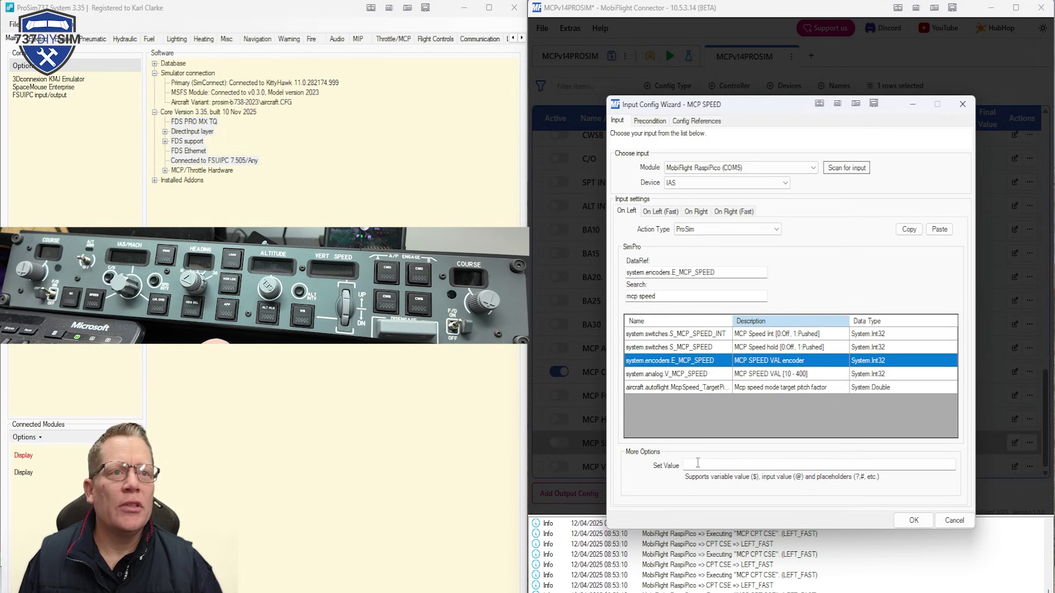
pyautogui.click(780, 465)
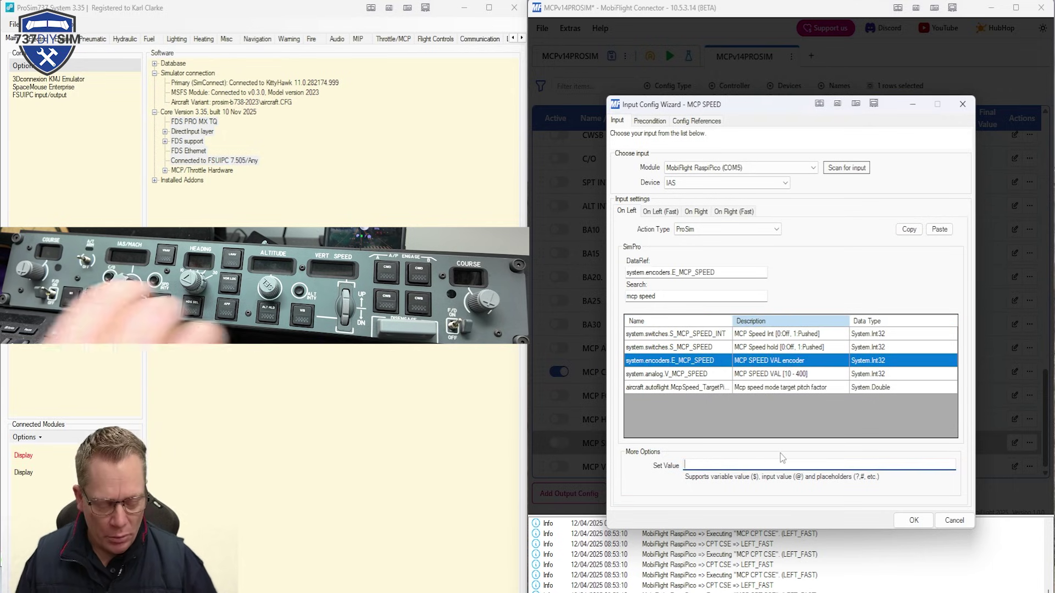
pyautogui.write('+1')
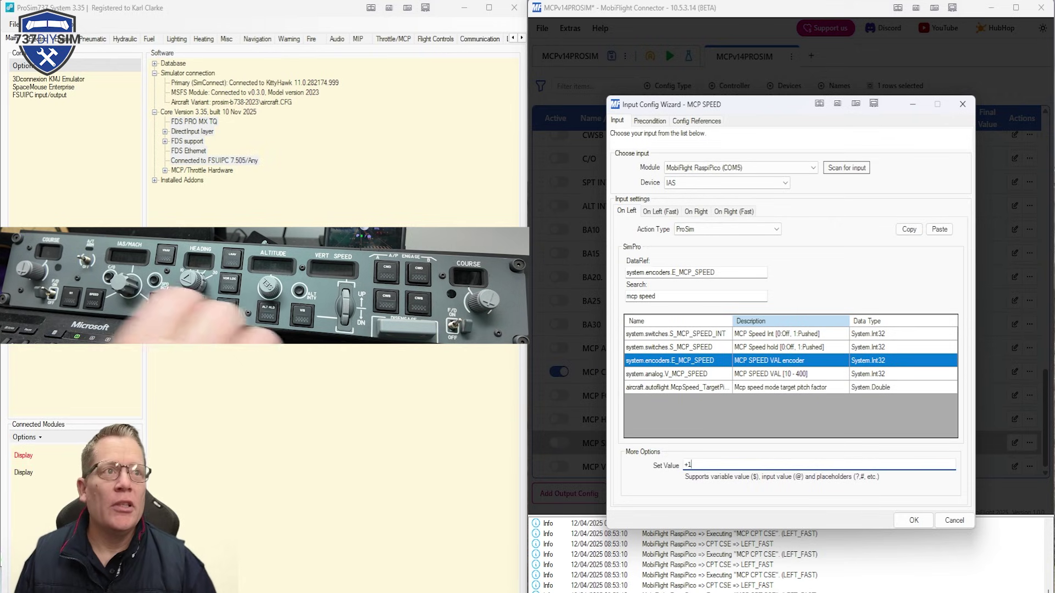
# - Copy the E_MCP_SPEED action to the right turn, sending -1
pyautogui.click(909, 230)
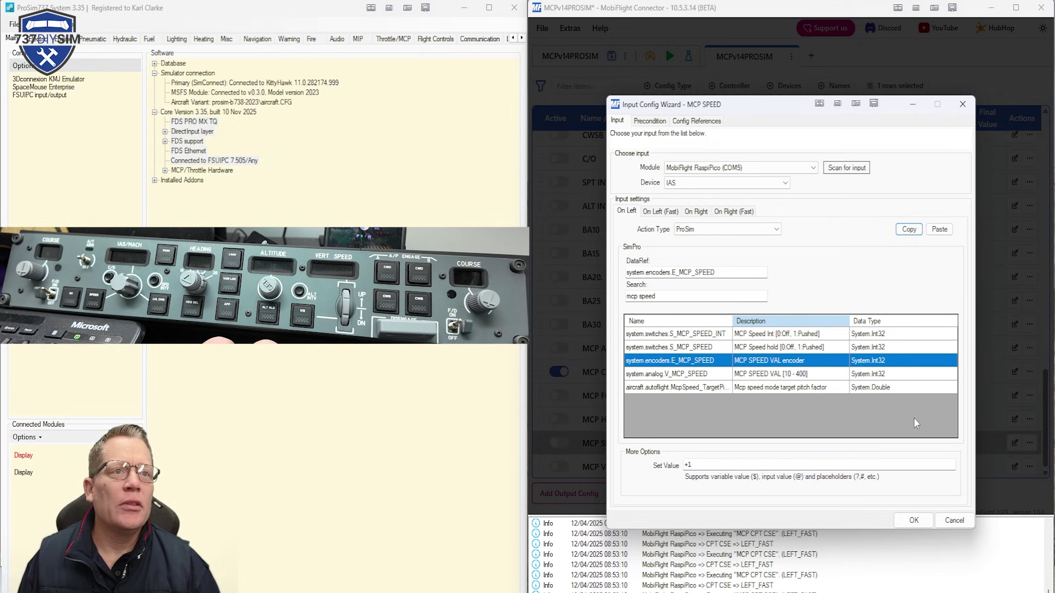
pyautogui.click(696, 213)
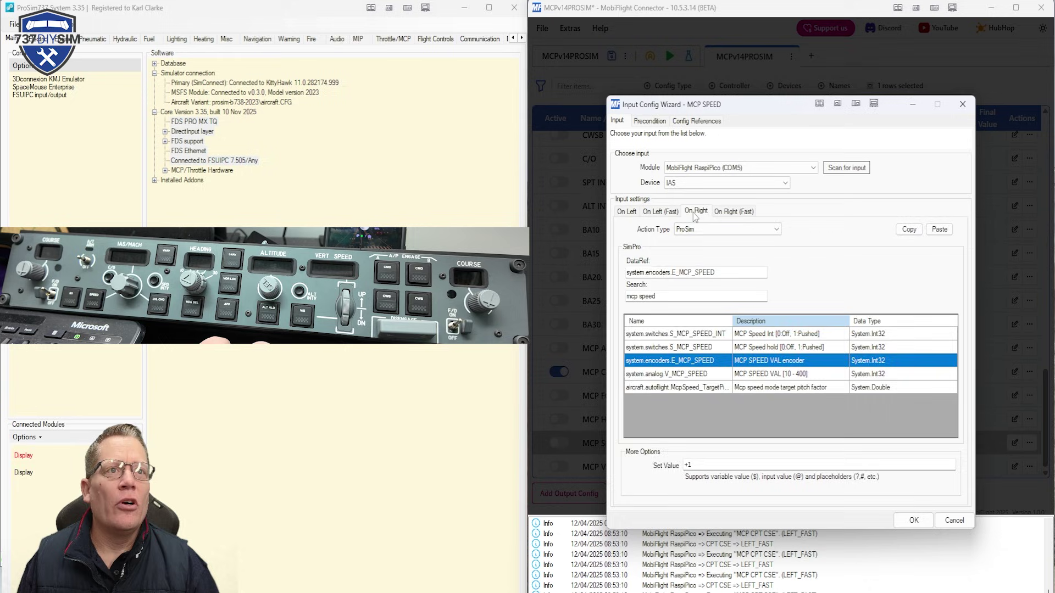
pyautogui.click(940, 230)
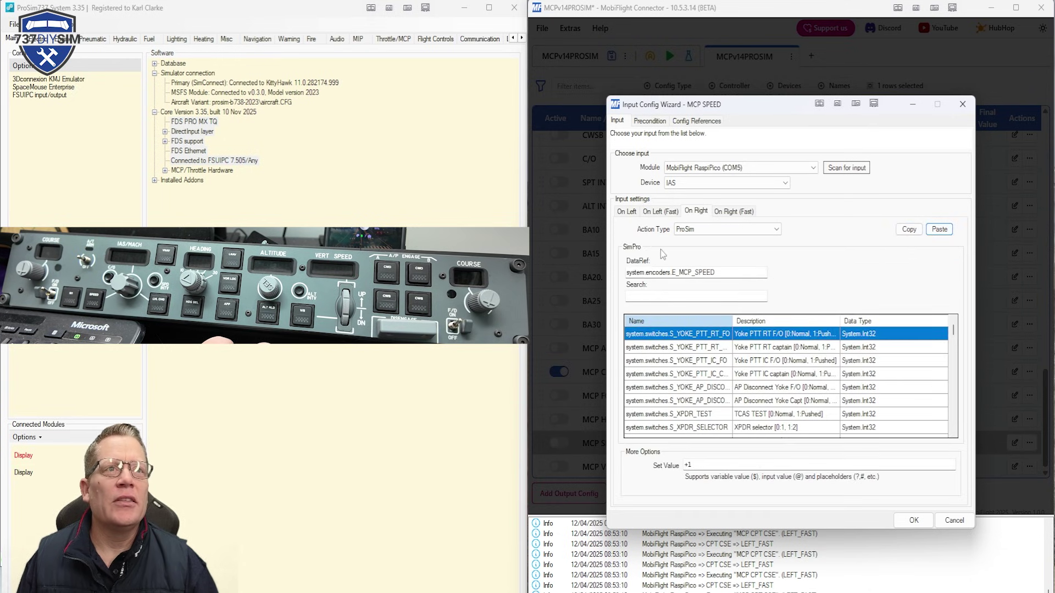
pyautogui.click(710, 466)
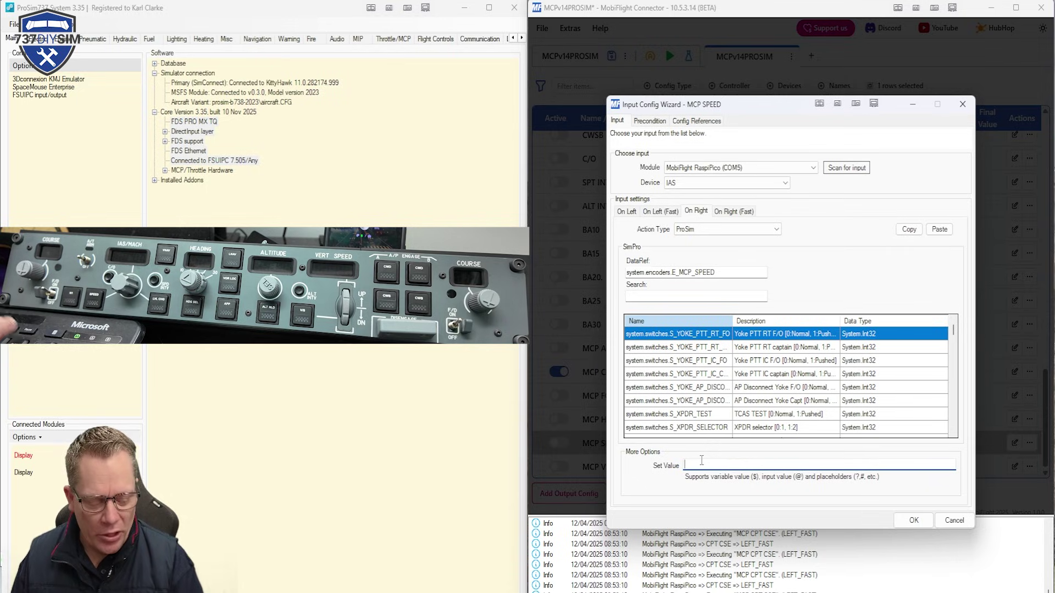
pyautogui.press('BackSpace')
pyautogui.press('BackSpace')
pyautogui.write('-1')
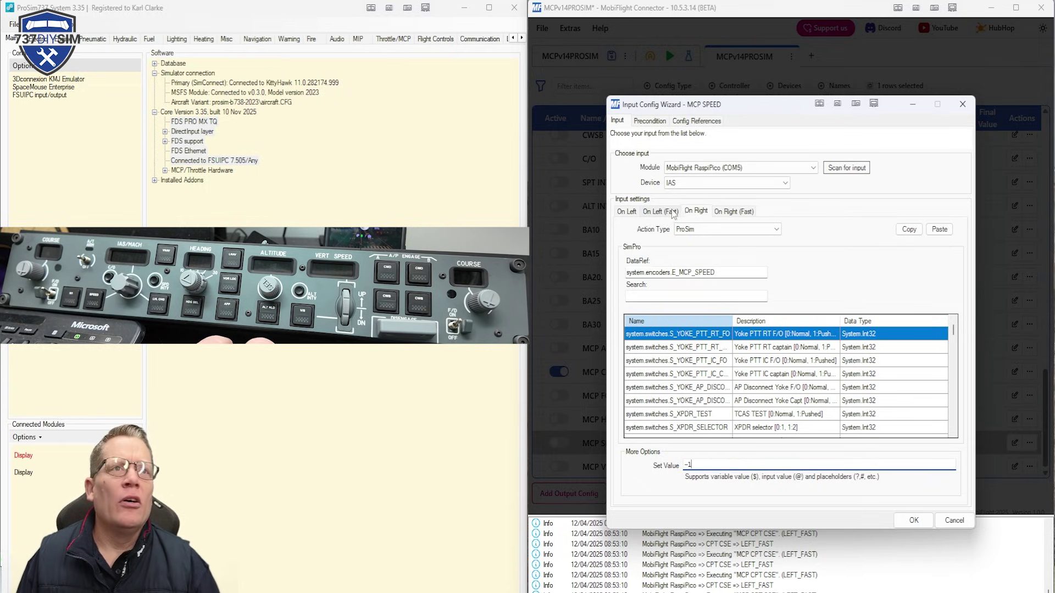
# - Give fast left turns +10 and fast right turns -10 on E_MCP_SPEED, then save
pyautogui.click(671, 212)
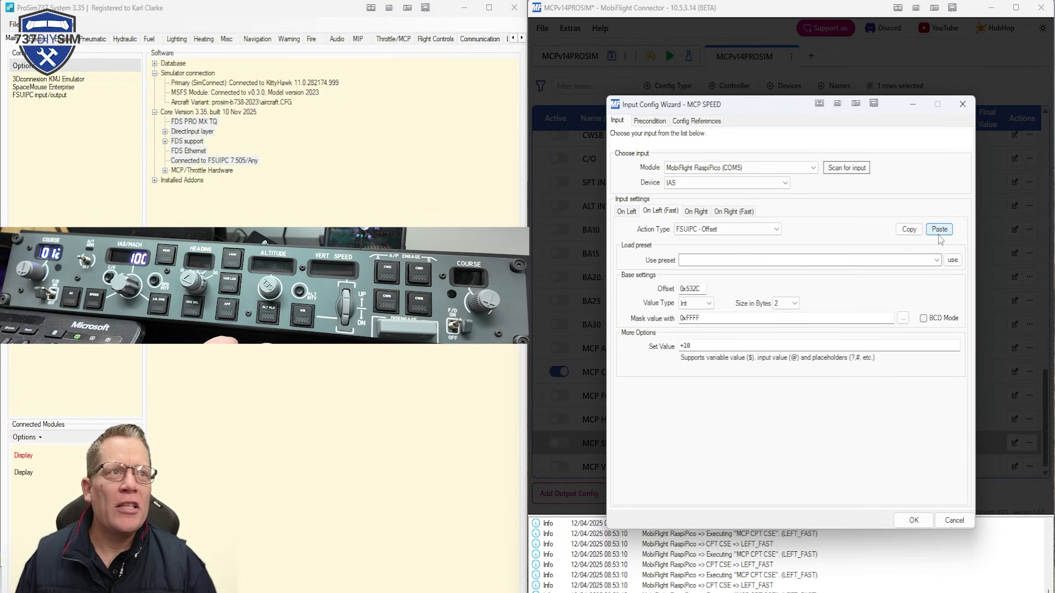
pyautogui.click(939, 234)
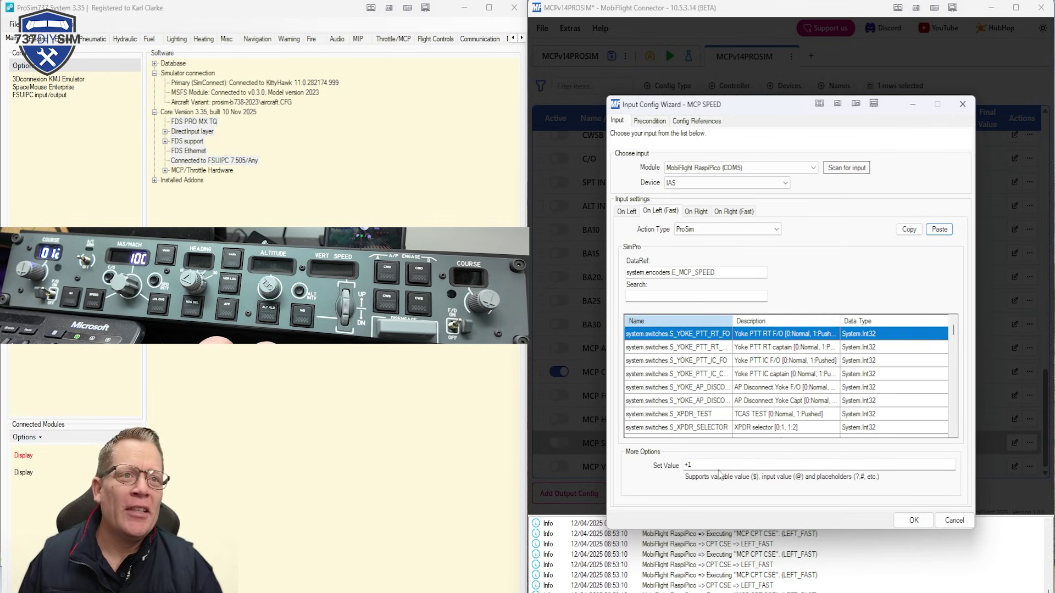
pyautogui.click(719, 463)
pyautogui.write('0')
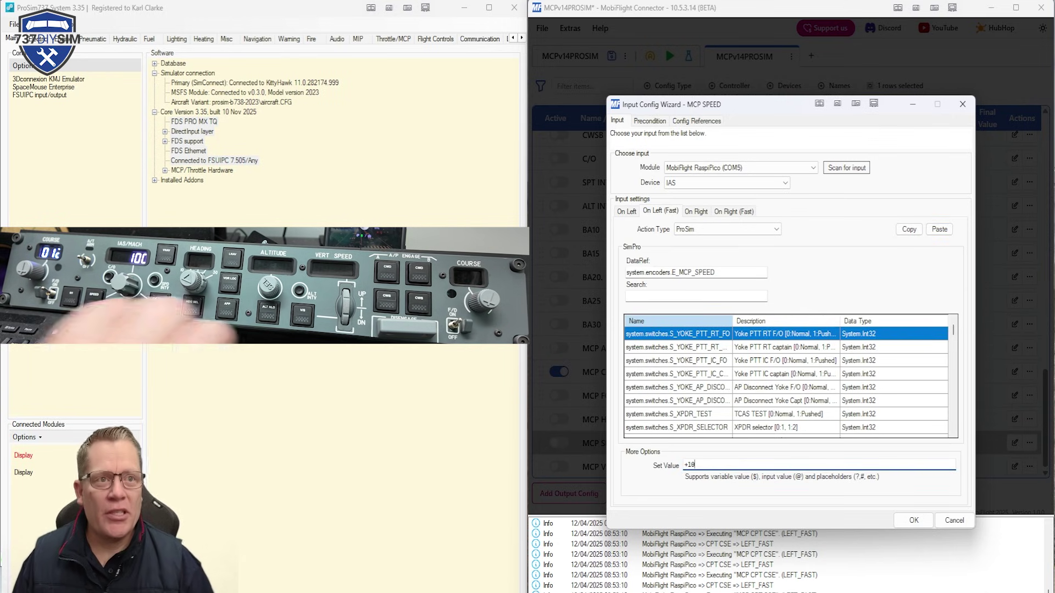
pyautogui.click(722, 213)
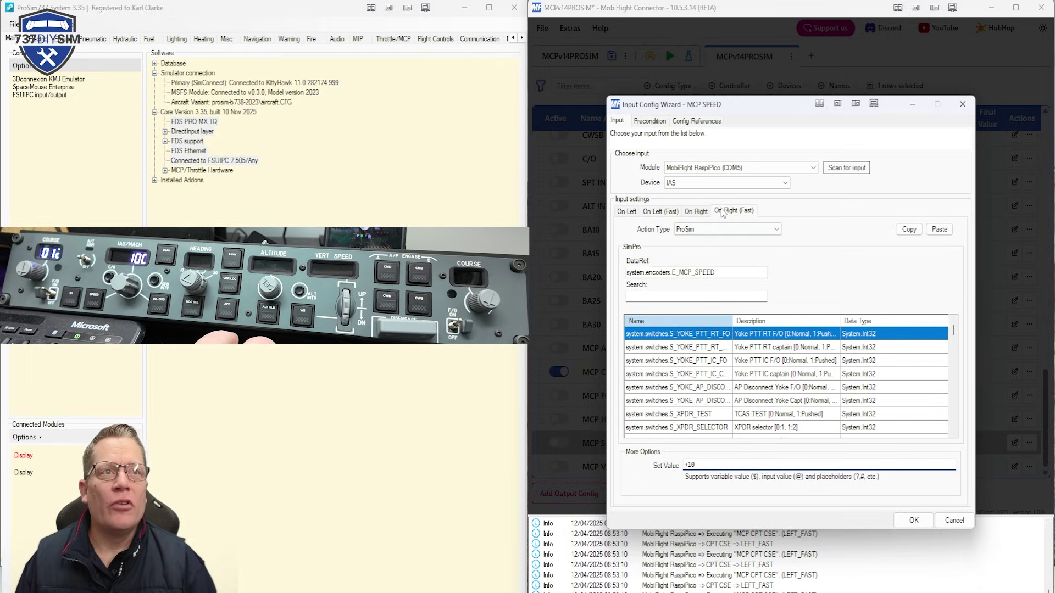
pyautogui.click(946, 229)
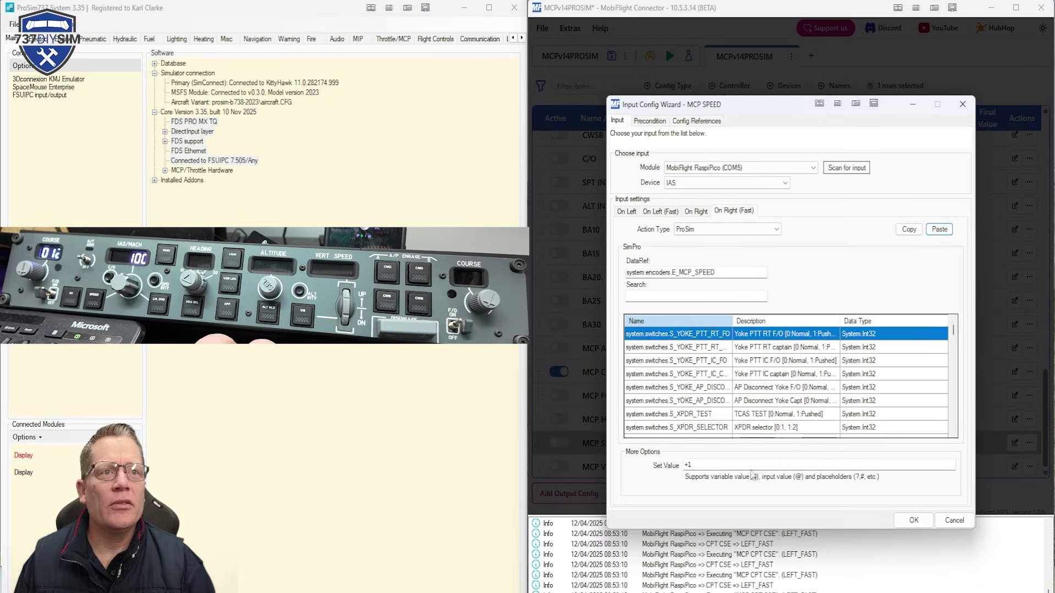
pyautogui.click(698, 465)
pyautogui.press('BackSpace')
pyautogui.press('BackSpace')
pyautogui.write('-10')
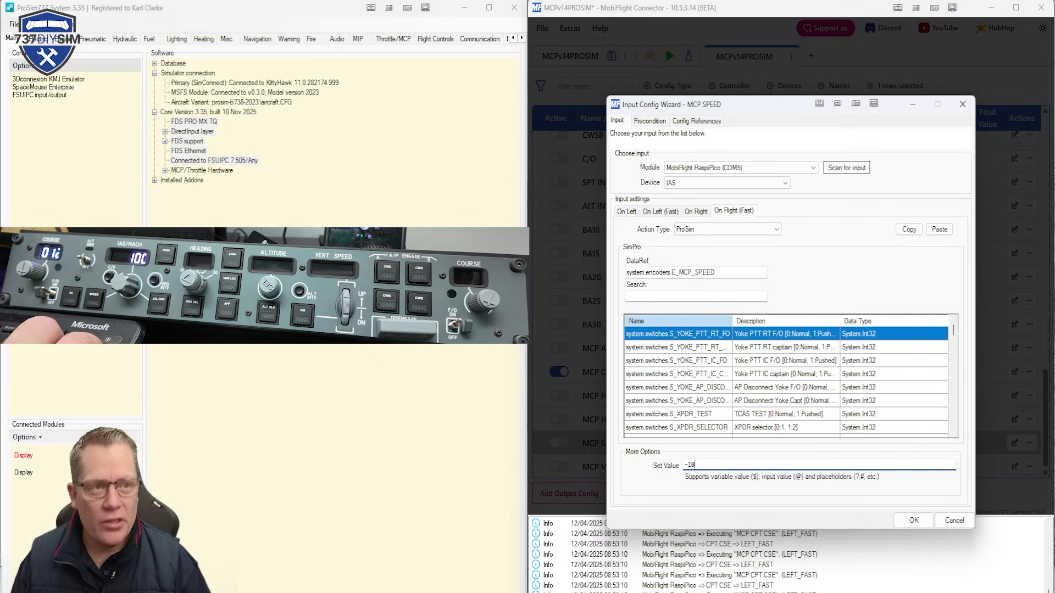
pyautogui.click(915, 522)
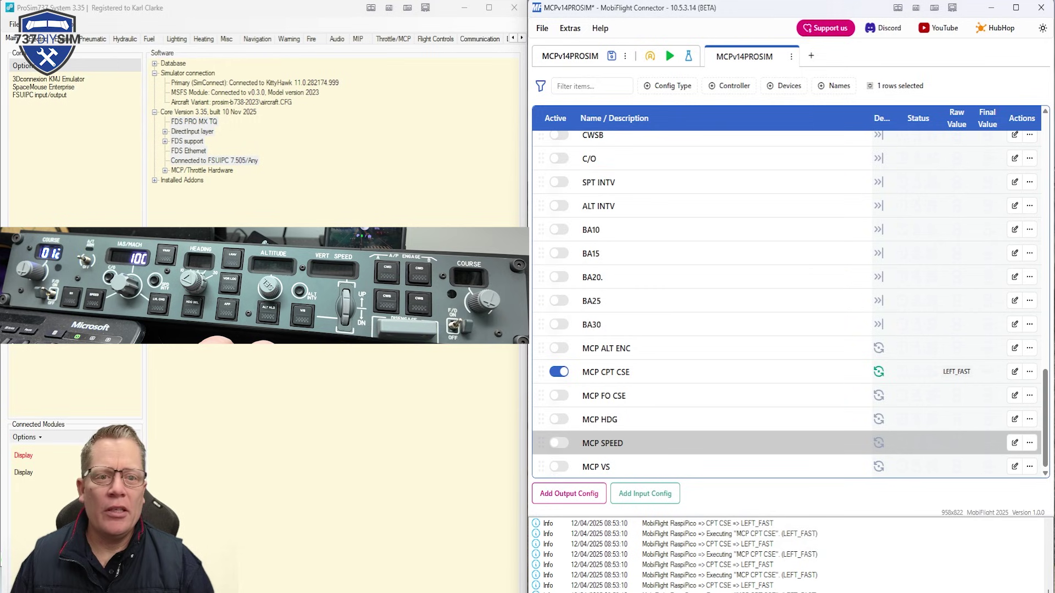
# - Move the ProSim MCP window lower and switch the MCP SPEED config to Active
pyautogui.hotkey('alt', 'Tab')
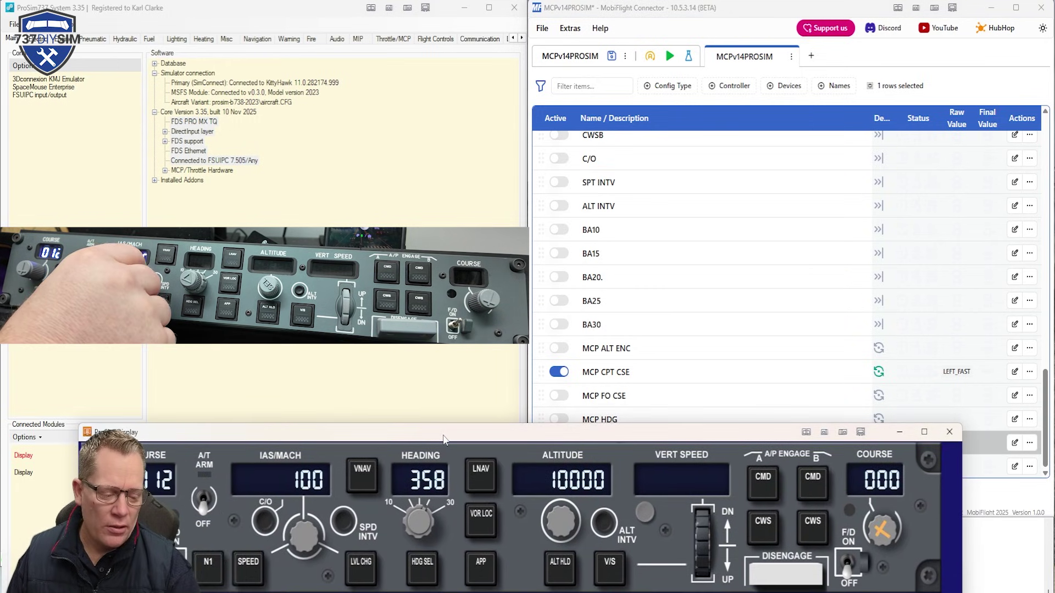
pyautogui.moveTo(138, 432); pyautogui.dragTo(136, 515)
pyautogui.click(566, 447)
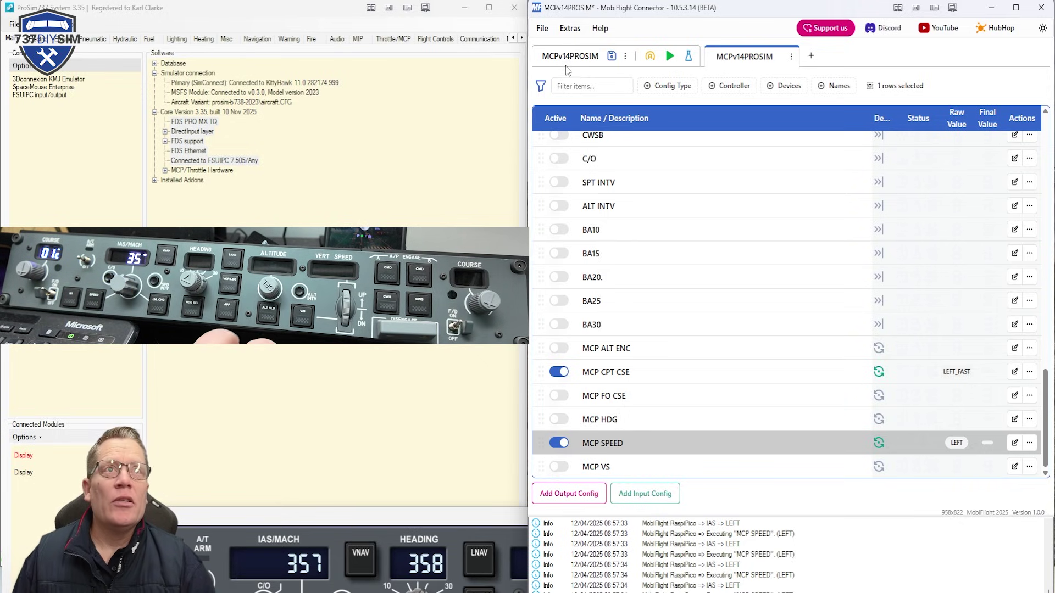
# - In the RaspiPico module settings, set the FO CSE encoder to 1 detent per cycle (00)
pyautogui.click(571, 28)
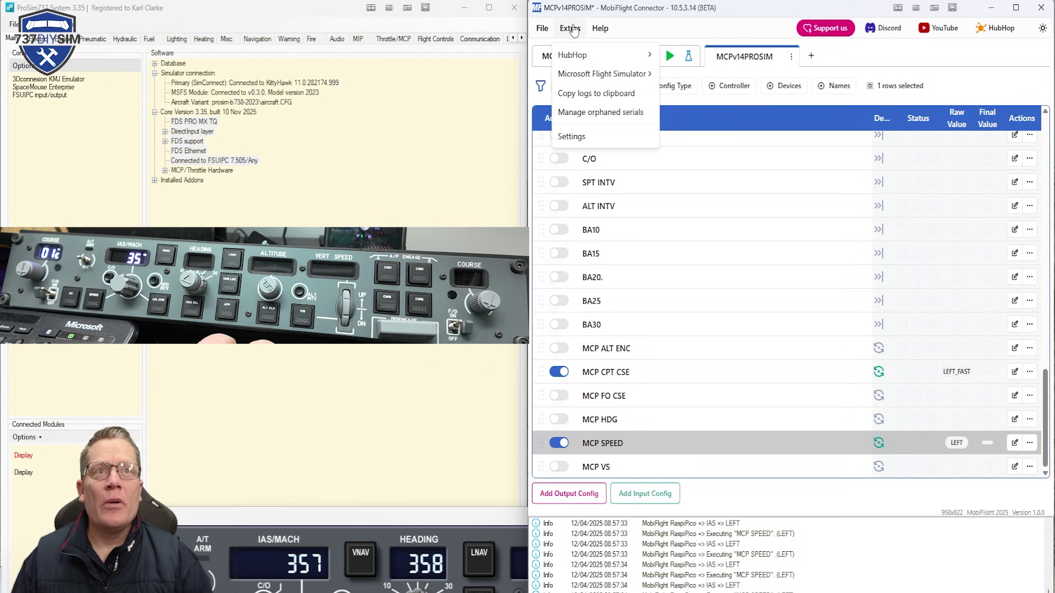
pyautogui.click(576, 137)
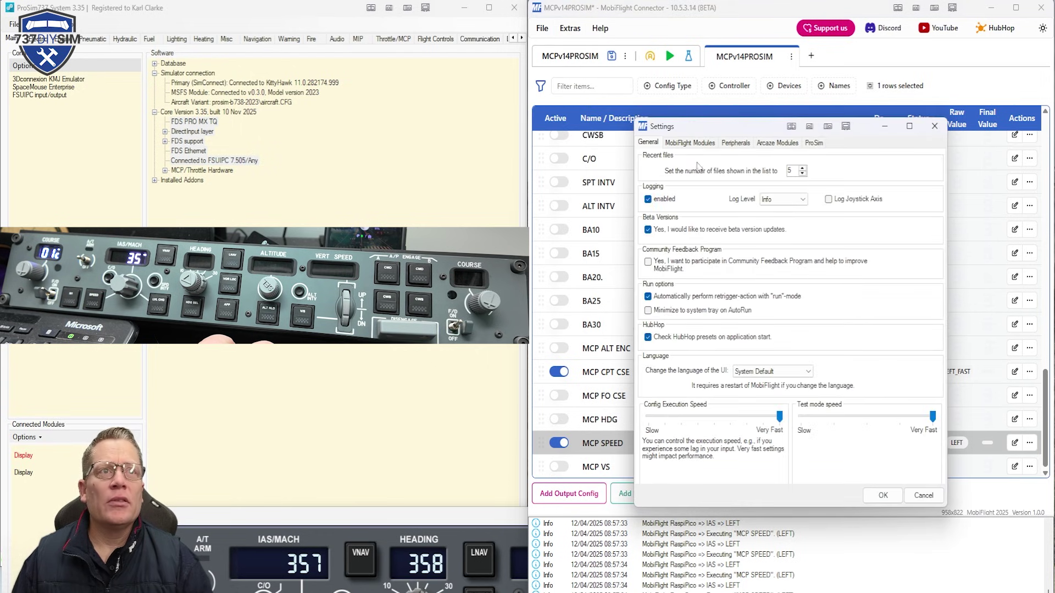
pyautogui.click(713, 144)
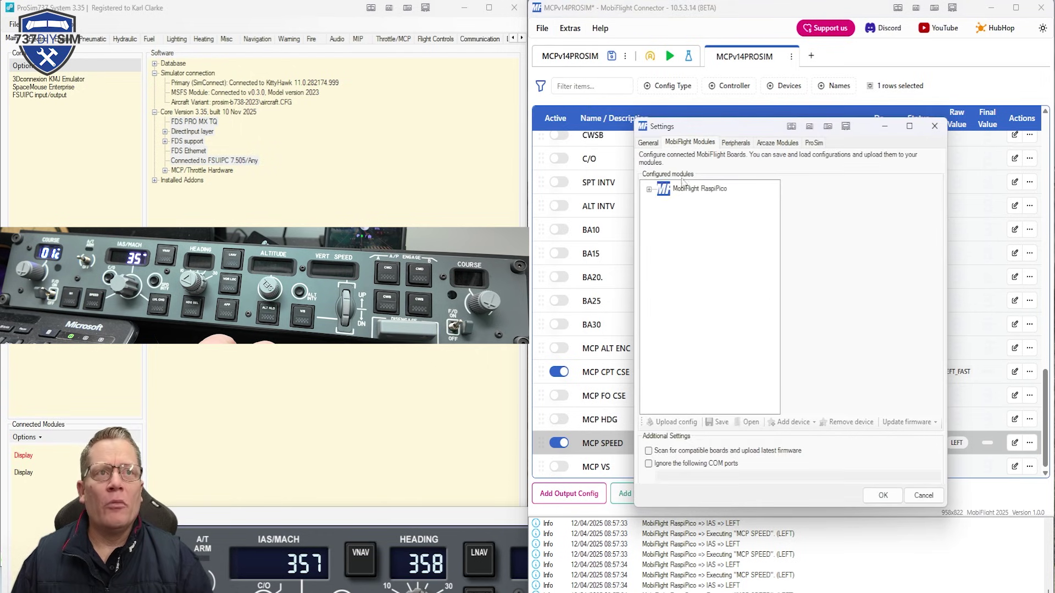
pyautogui.click(649, 190)
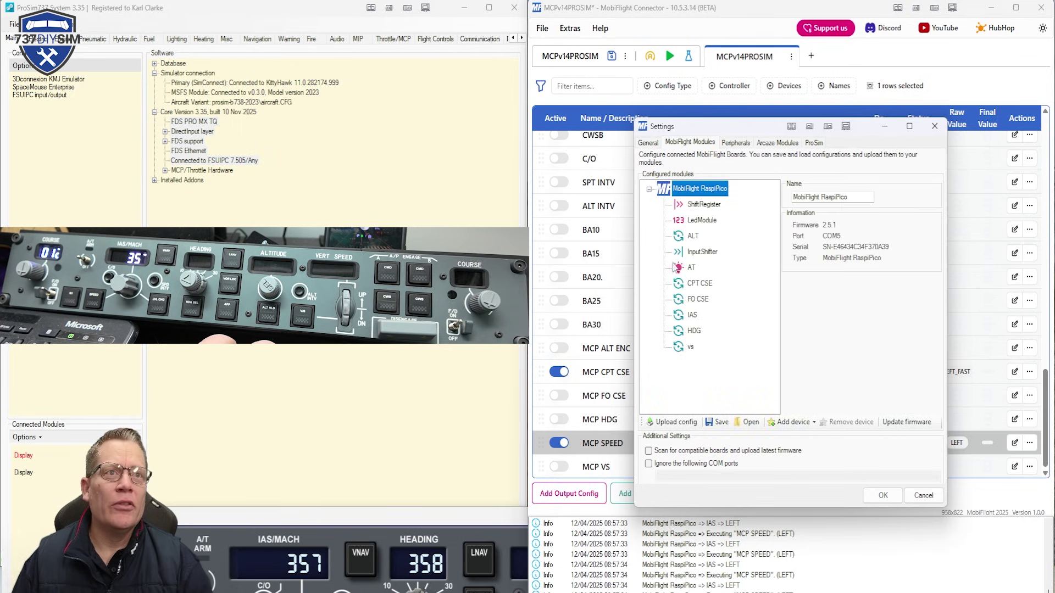
pyautogui.click(705, 290)
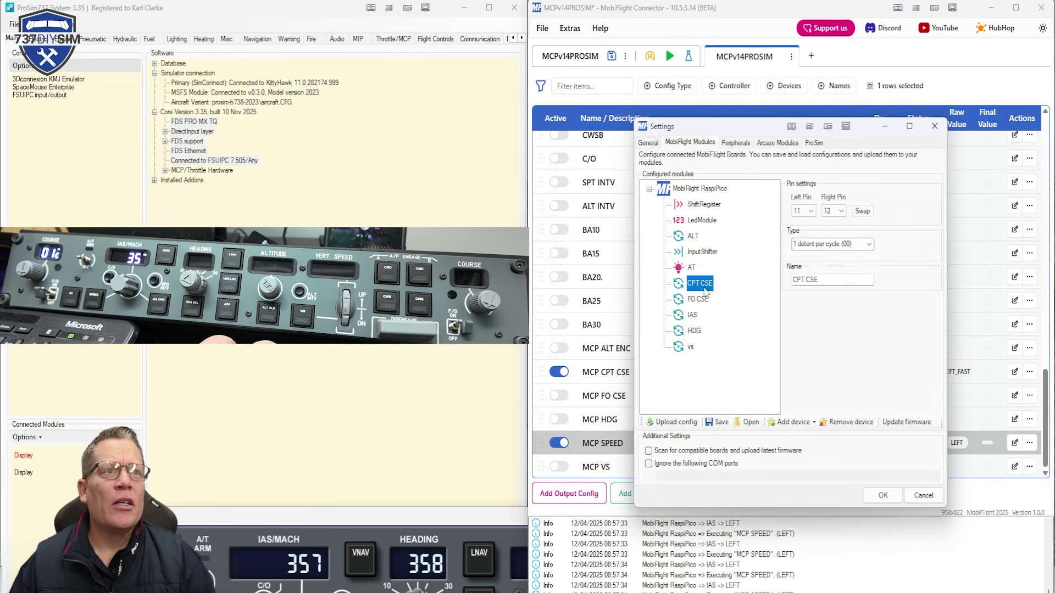
pyautogui.click(693, 302)
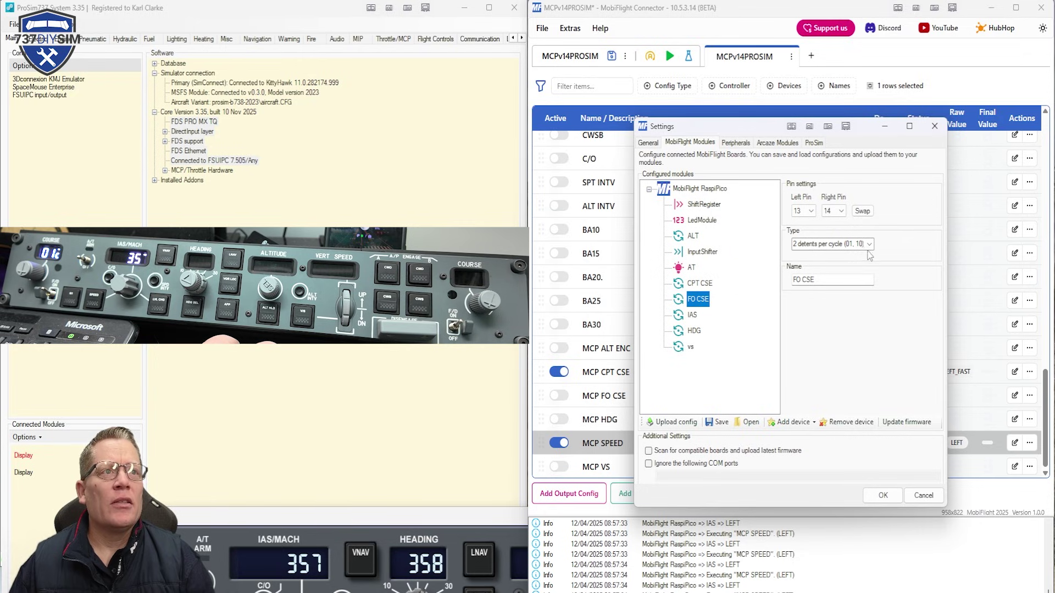
pyautogui.click(870, 244)
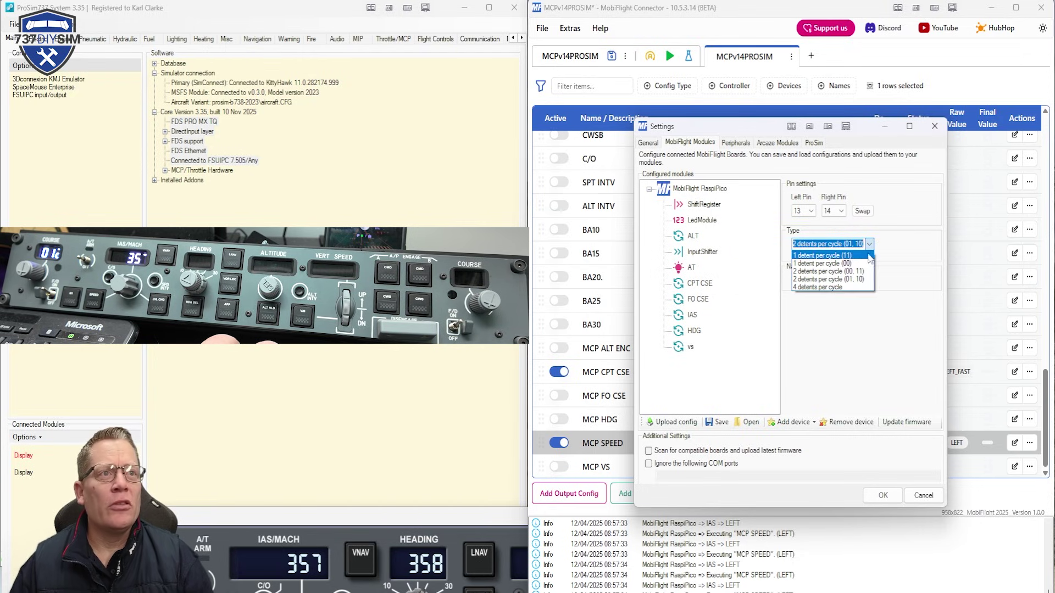
pyautogui.click(862, 270)
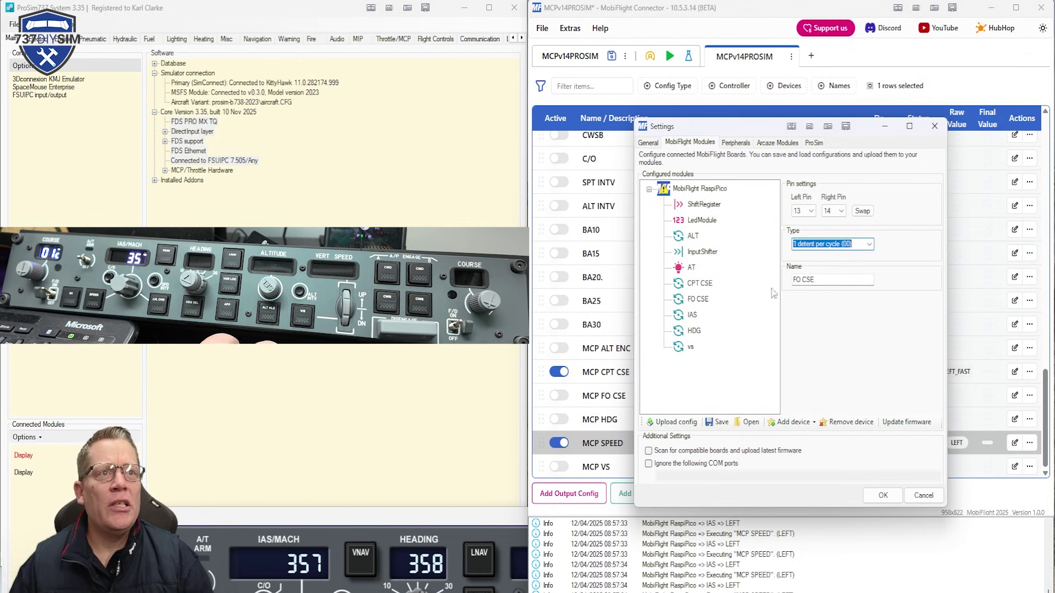
# - Set the IAS, HDG and vs encoders to 1 detent per cycle (00)
pyautogui.click(693, 316)
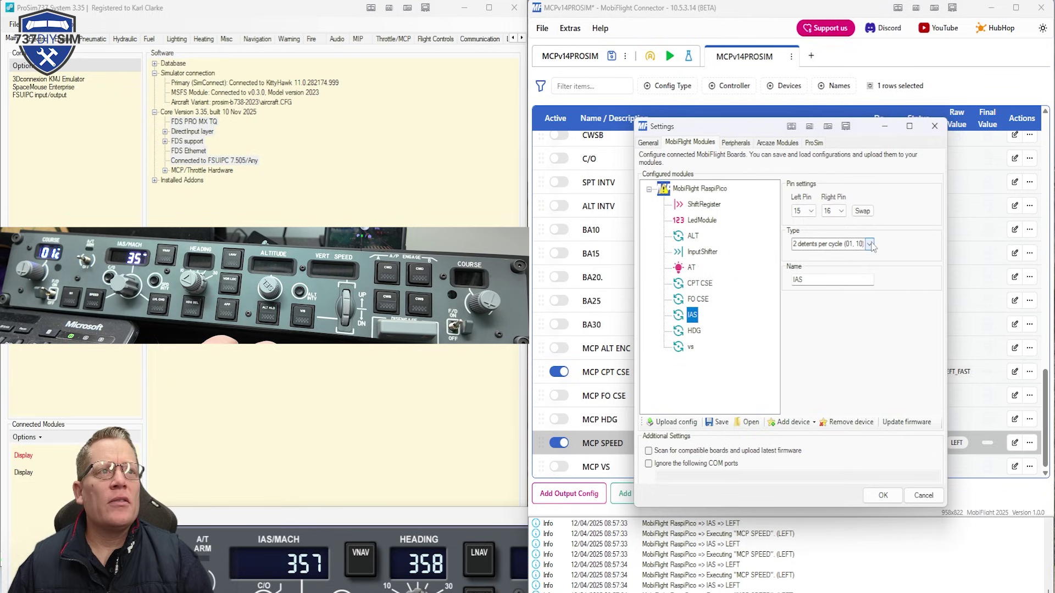
pyautogui.click(870, 244)
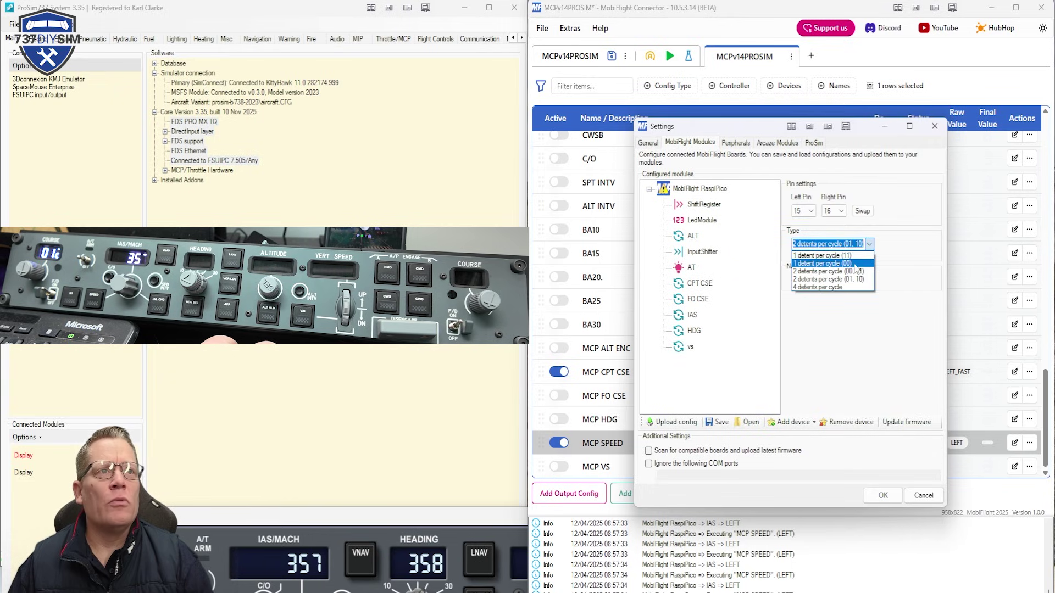
pyautogui.click(855, 263)
pyautogui.click(695, 331)
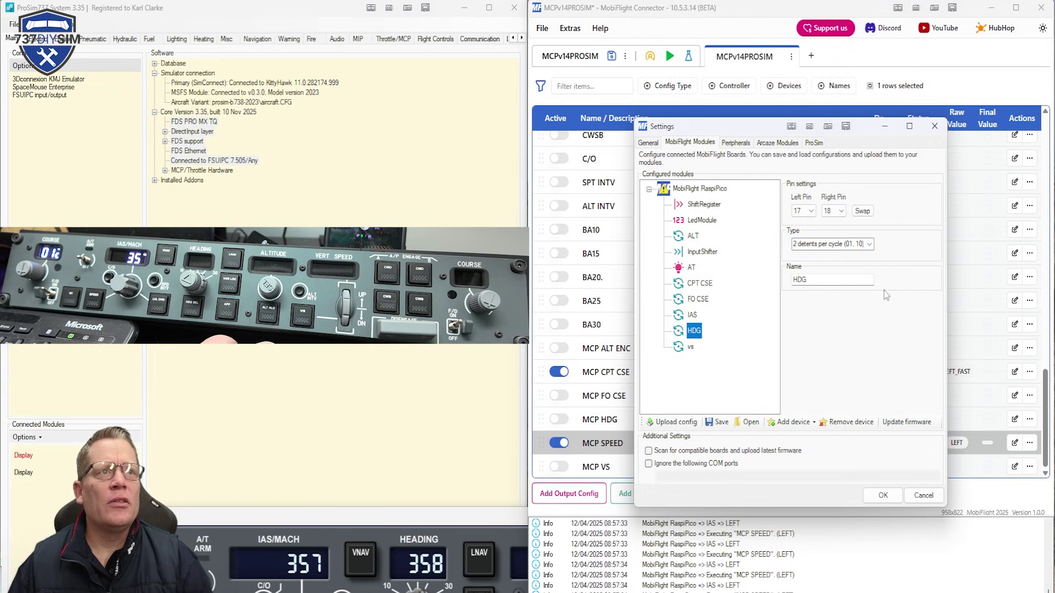
pyautogui.click(870, 245)
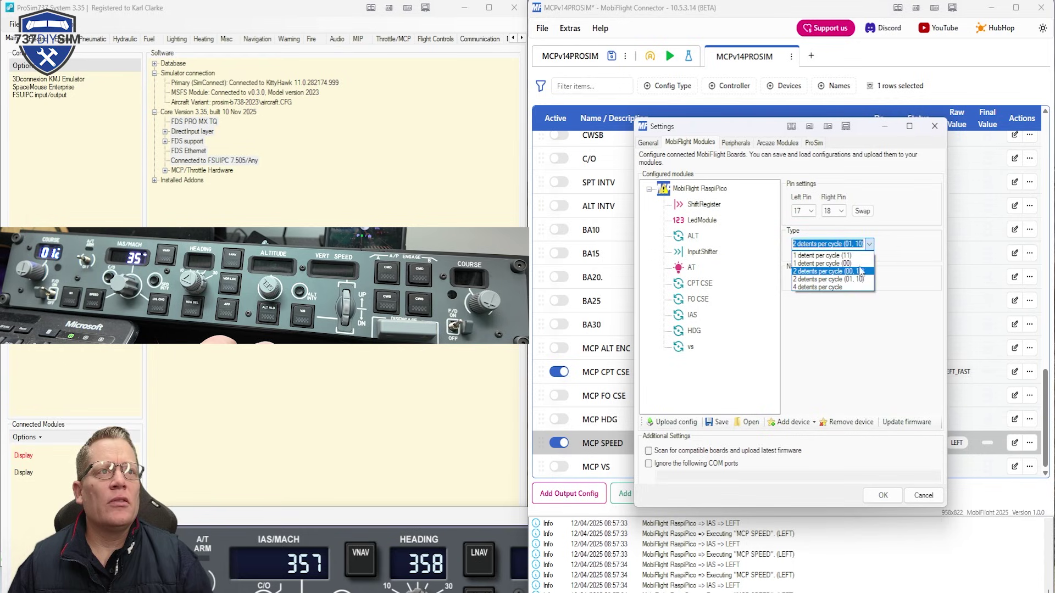
pyautogui.click(862, 269)
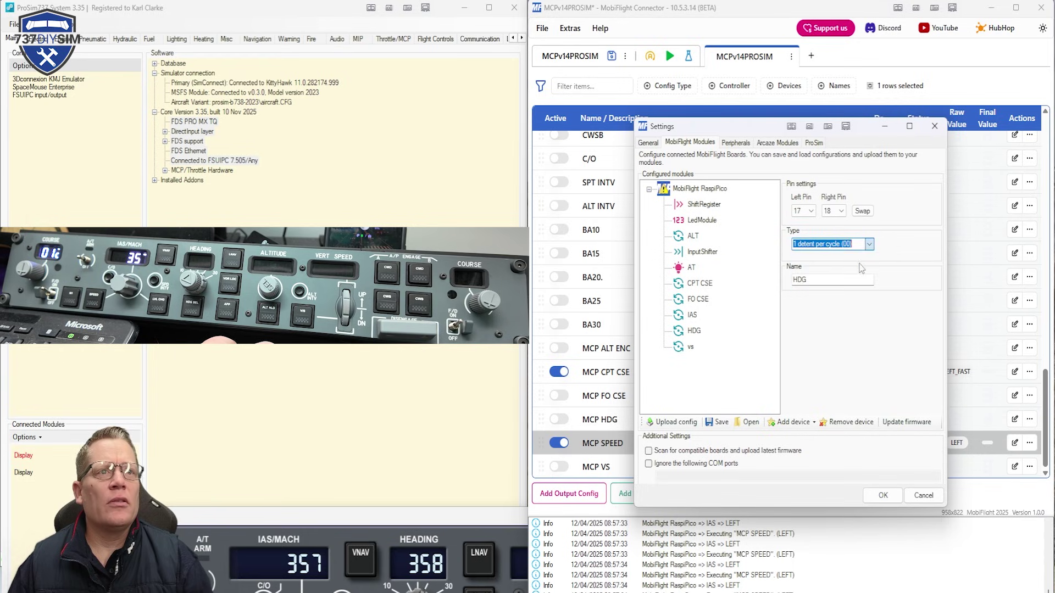
pyautogui.click(691, 347)
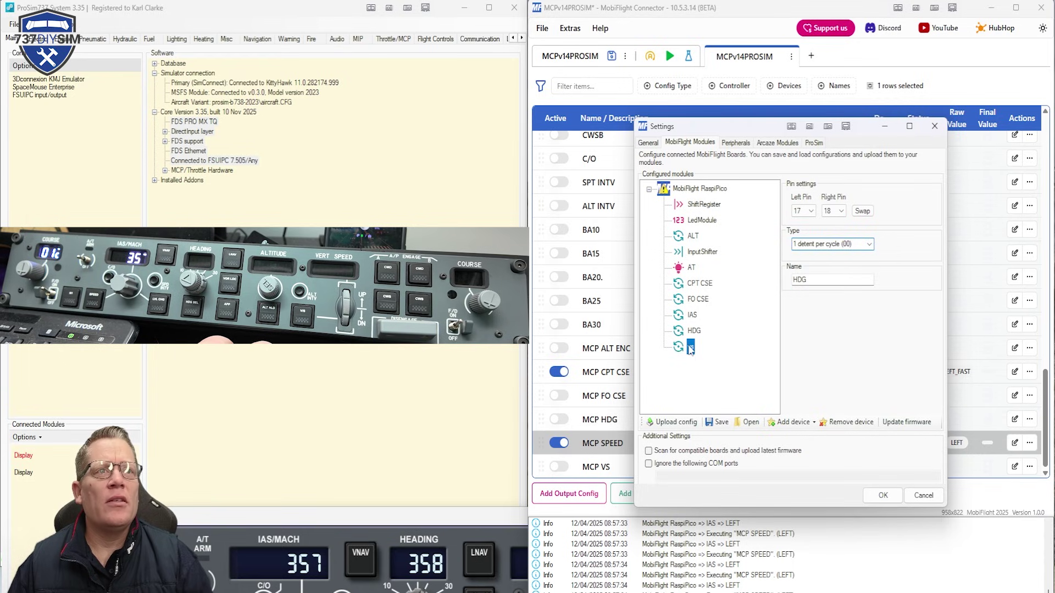
pyautogui.click(868, 246)
pyautogui.click(844, 268)
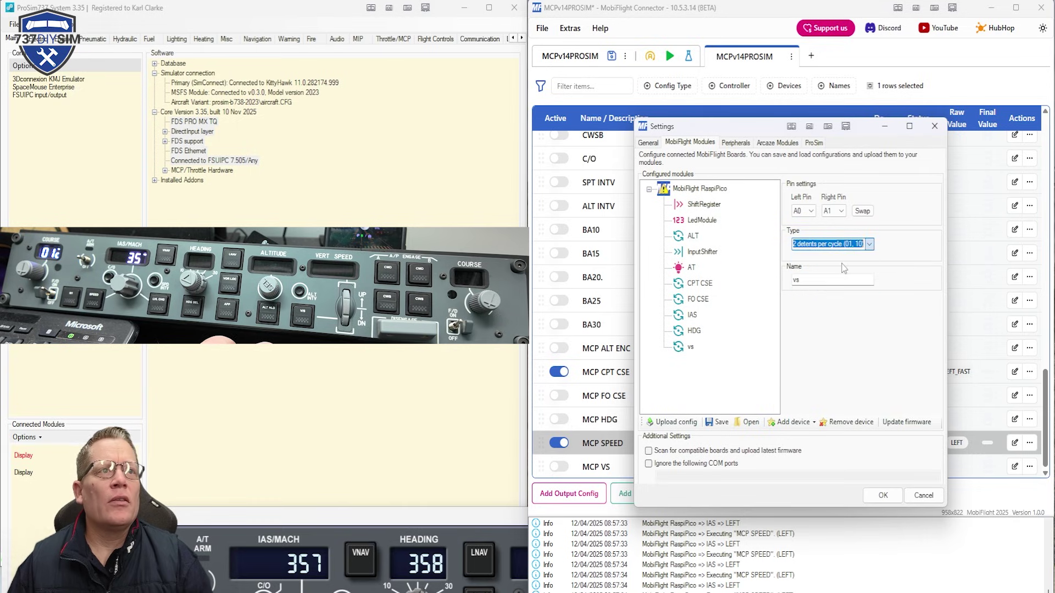
pyautogui.press('Up')
# - Upload the module configuration to the RaspiPico board and close the settings
pyautogui.click(671, 422)
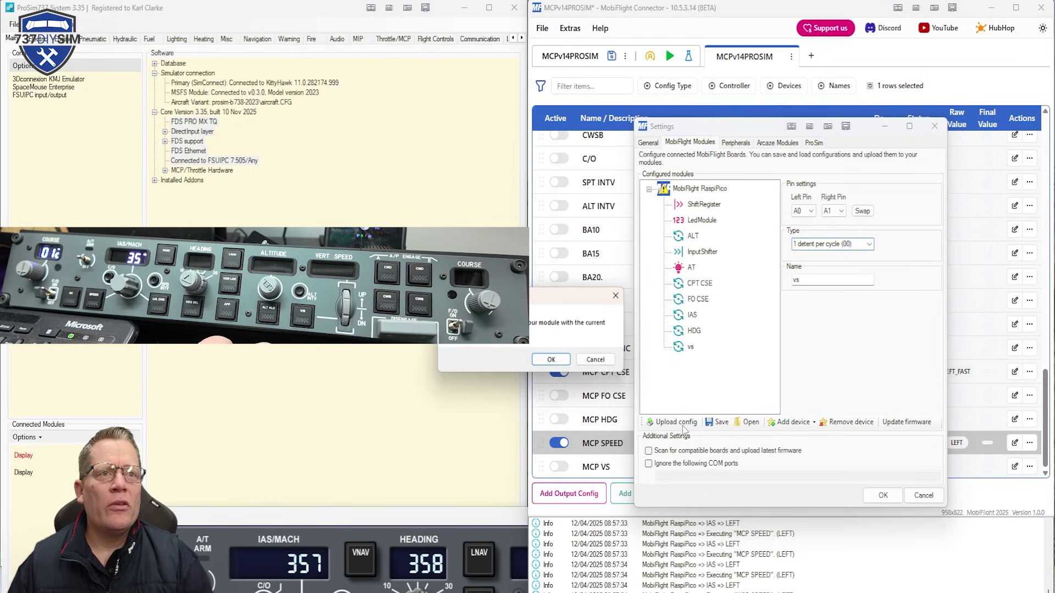
pyautogui.click(553, 361)
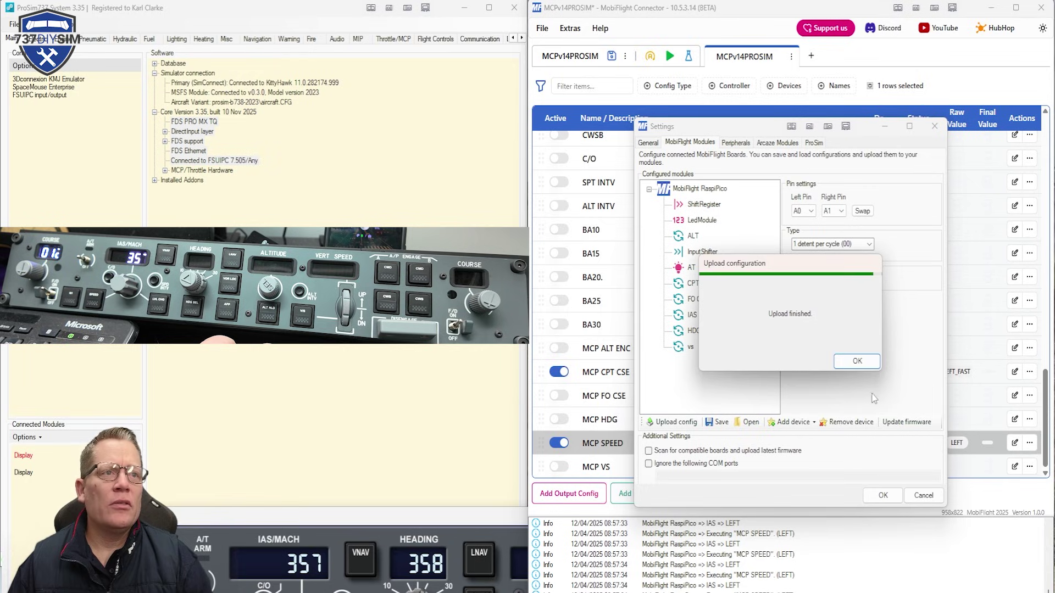
pyautogui.click(883, 494)
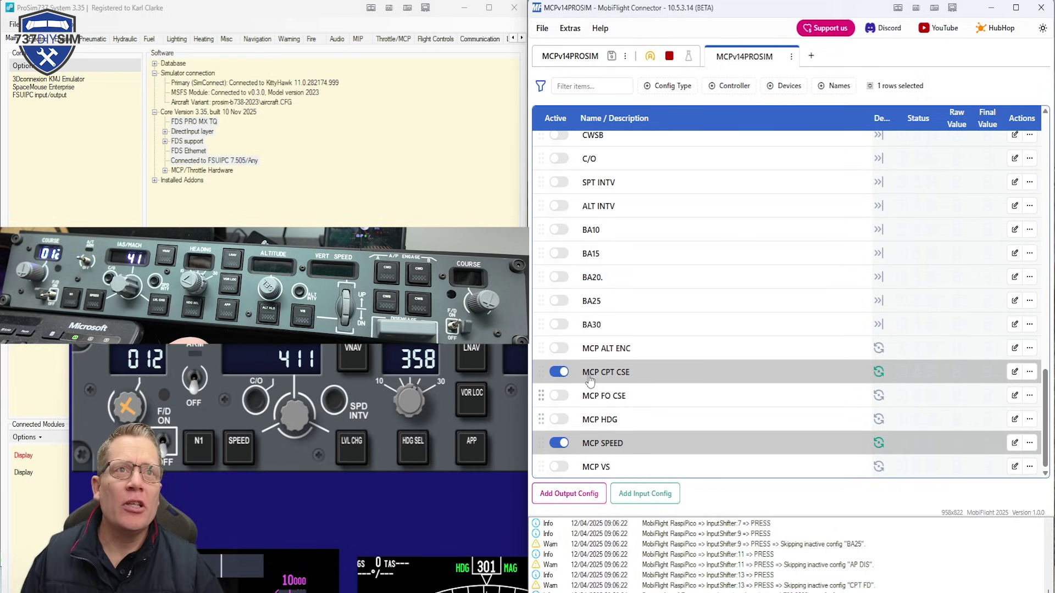
# - Filter for 'fd' and set CPT FD's press action to ProSim S_MCP_FD1 with value +1
pyautogui.click(604, 84)
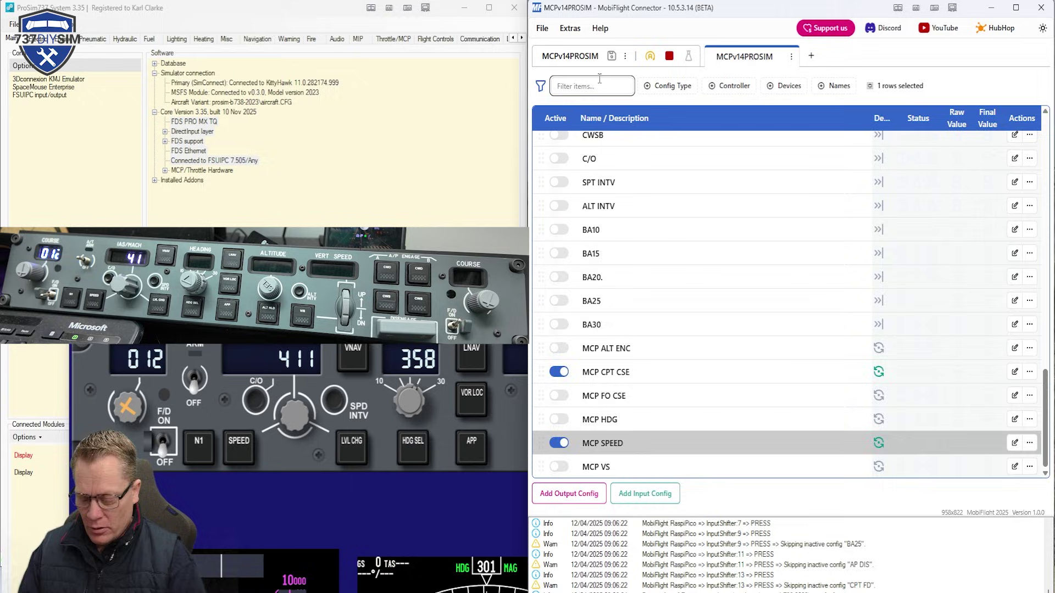
pyautogui.write('fd')
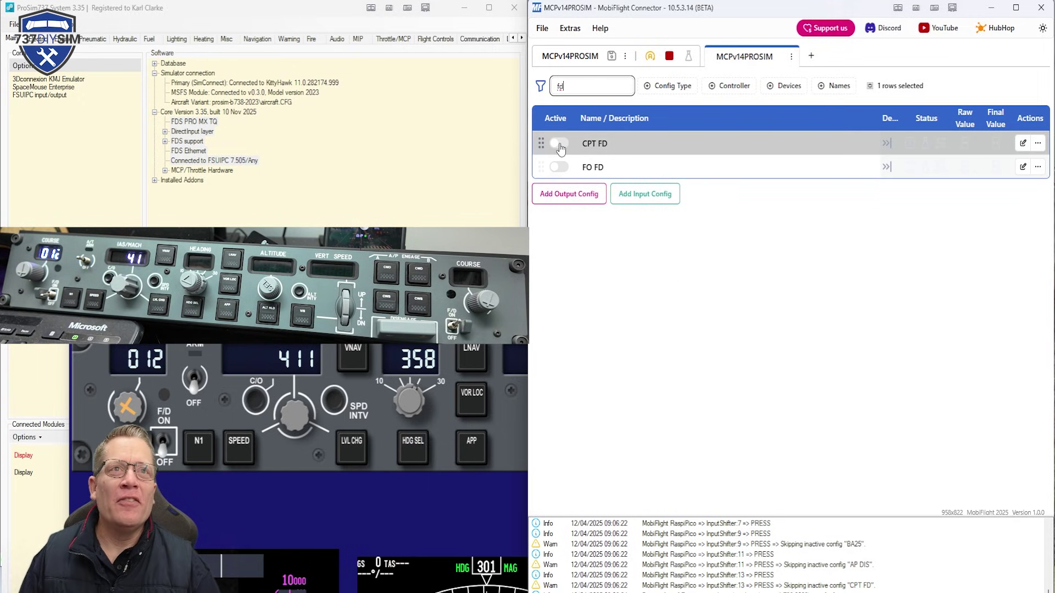
pyautogui.click(1028, 143)
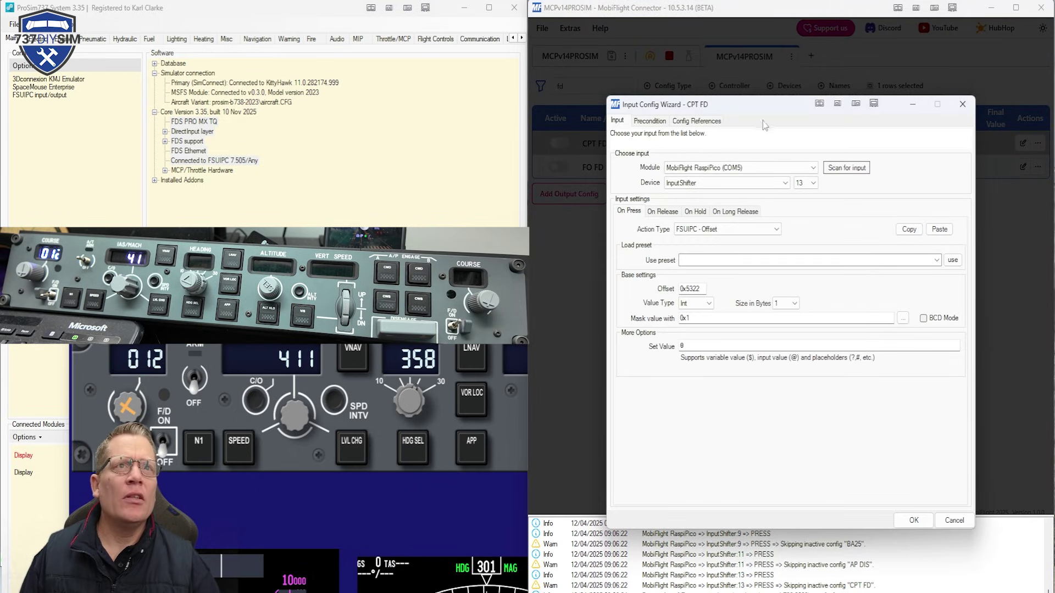
pyautogui.click(725, 229)
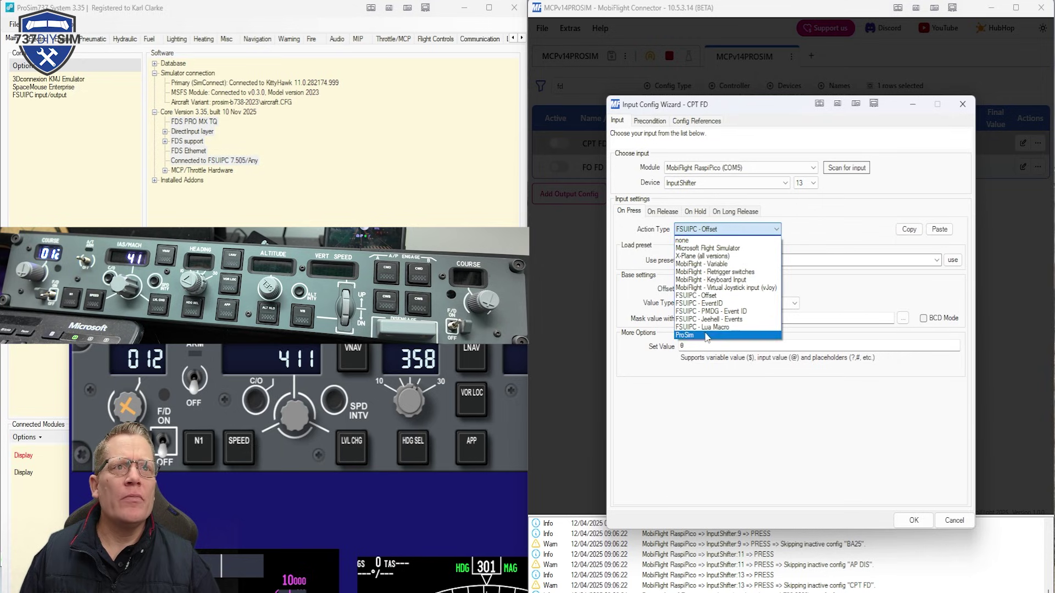
pyautogui.click(706, 328)
pyautogui.click(687, 296)
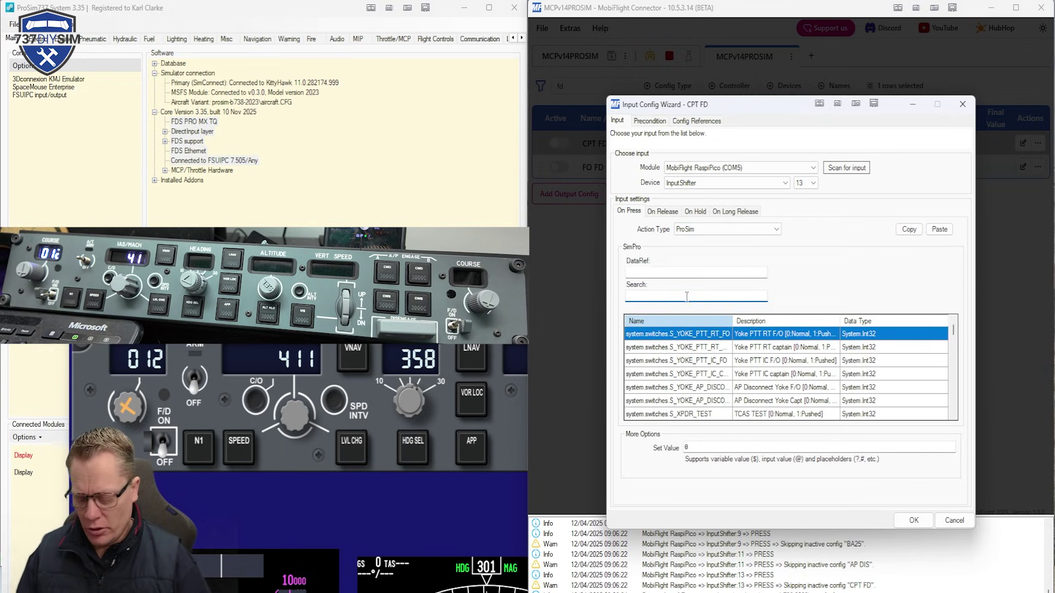
pyautogui.write('fd')
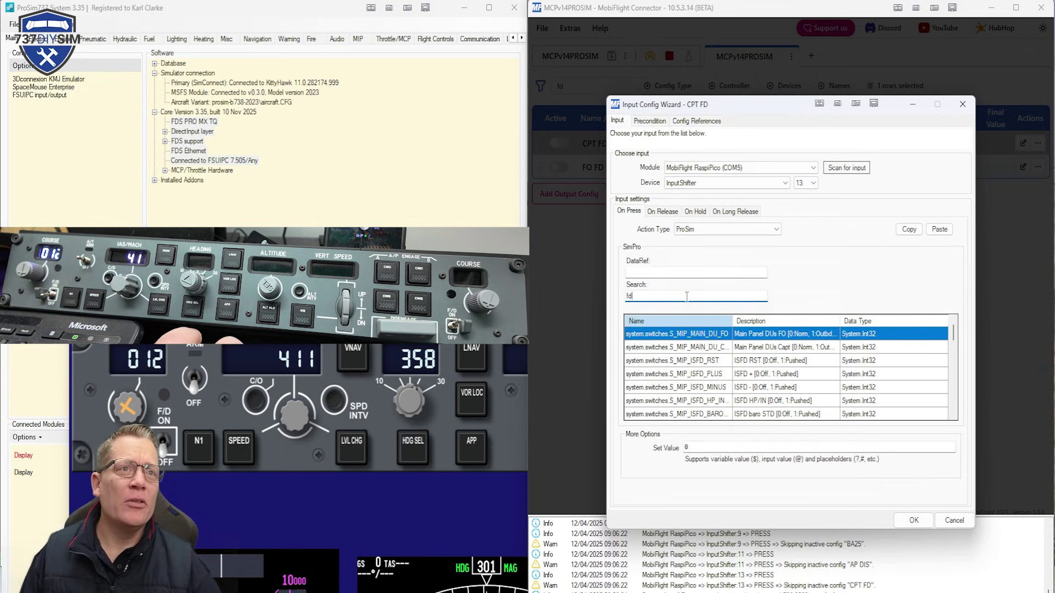
pyautogui.press('BackSpace')
pyautogui.press('BackSpace')
pyautogui.write('mcp')
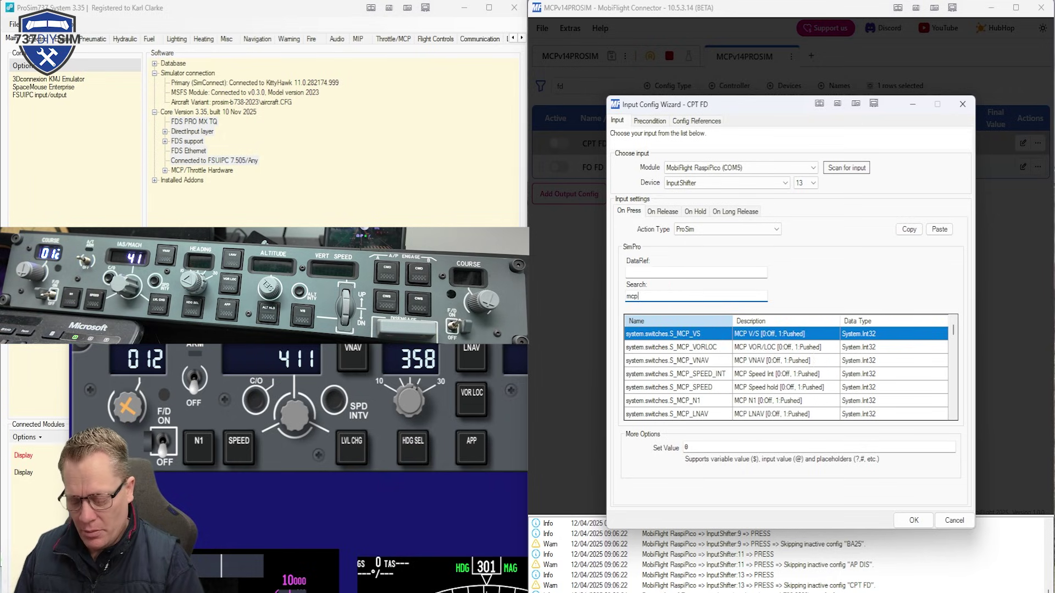
pyautogui.write(' fd')
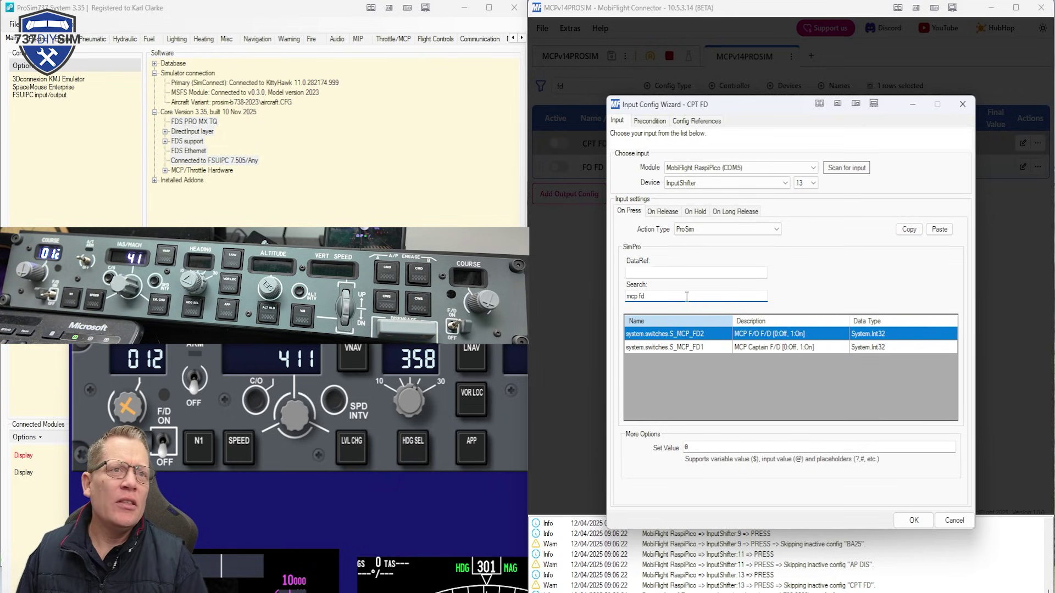
pyautogui.click(708, 346)
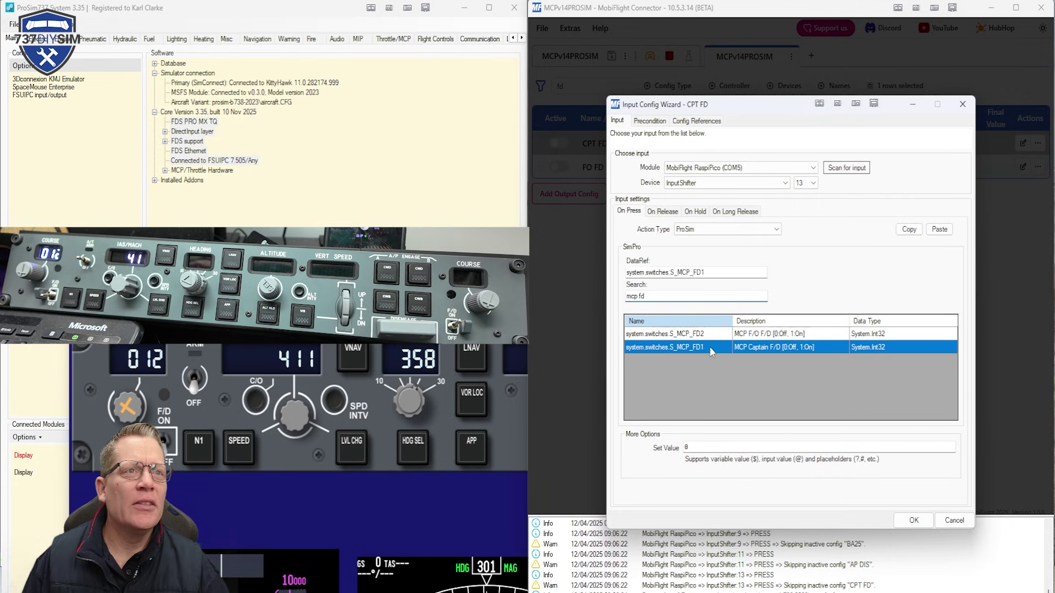
pyautogui.doubleClick(686, 447)
pyautogui.write('1')
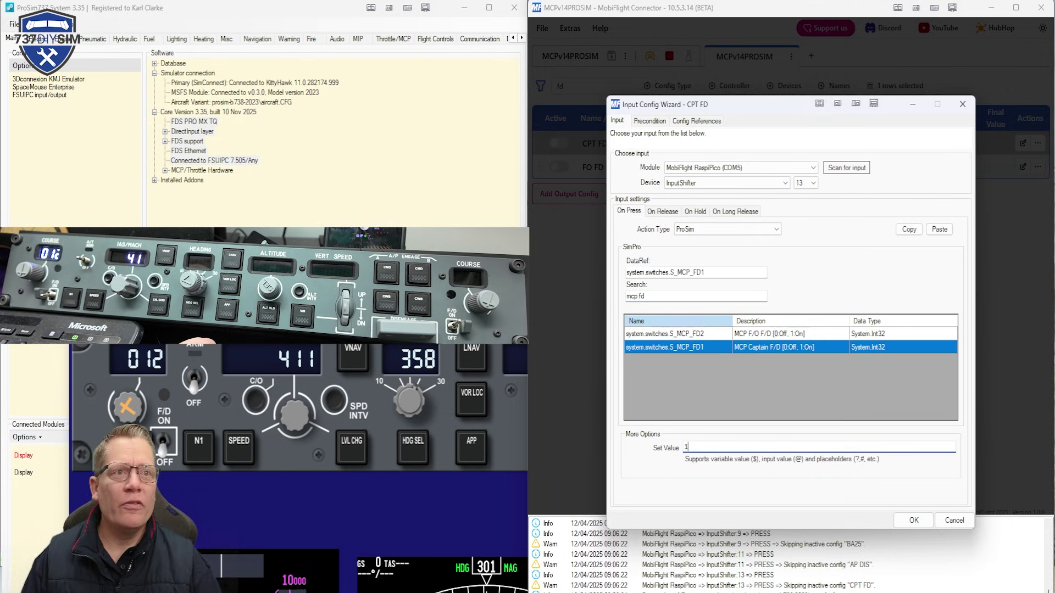
pyautogui.write('+')
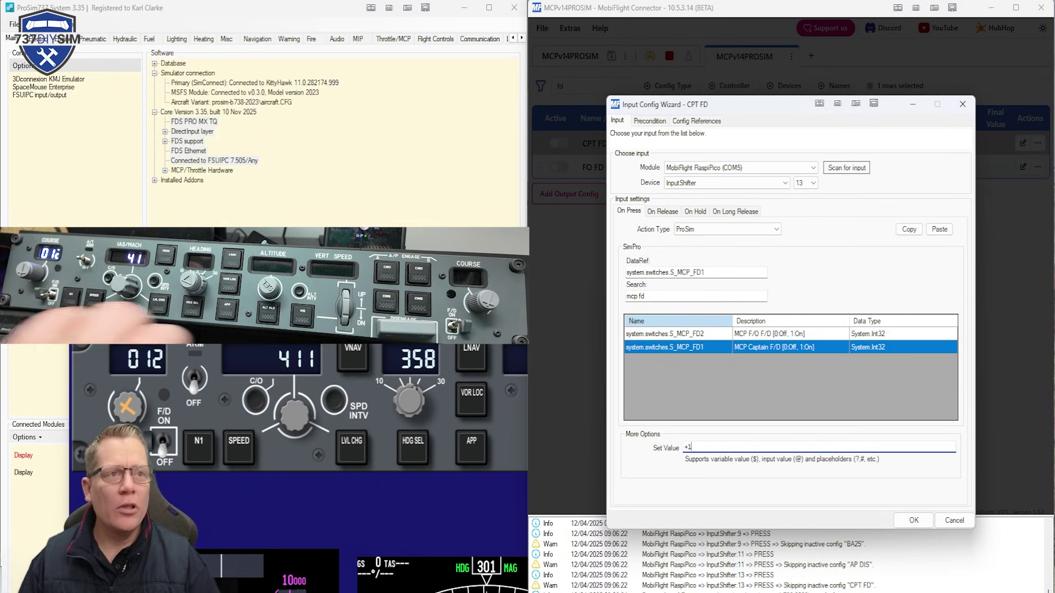
# - Copy the press action to the release action and change its value to 0
pyautogui.click(909, 229)
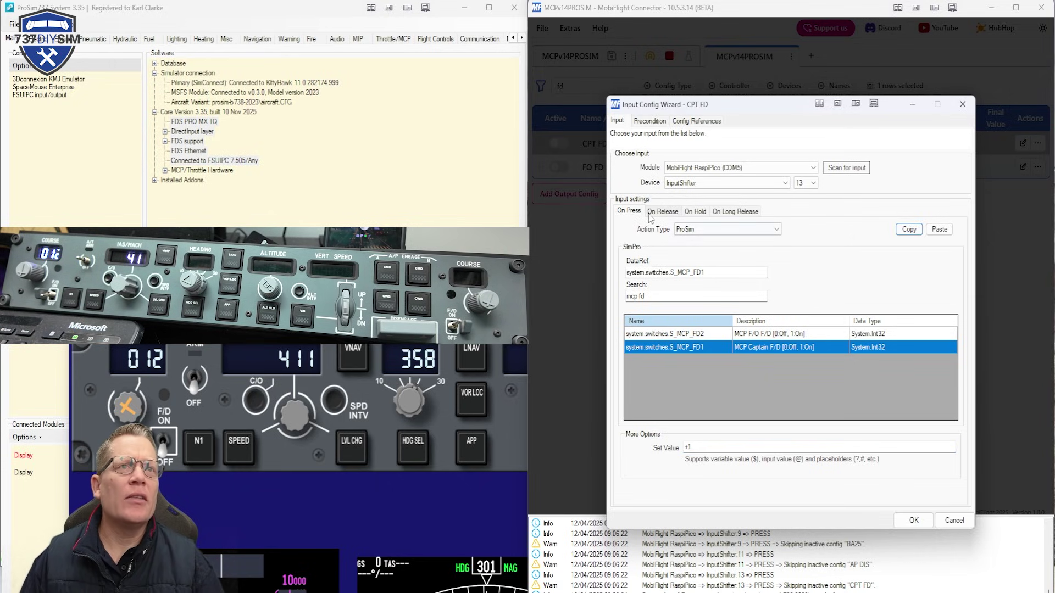
pyautogui.click(663, 212)
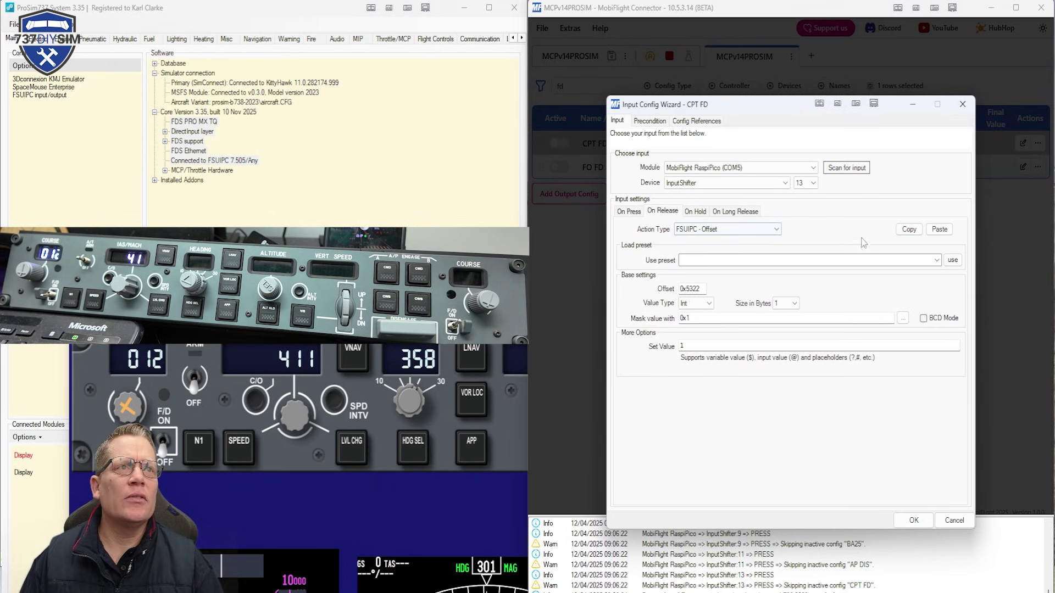
pyautogui.click(939, 229)
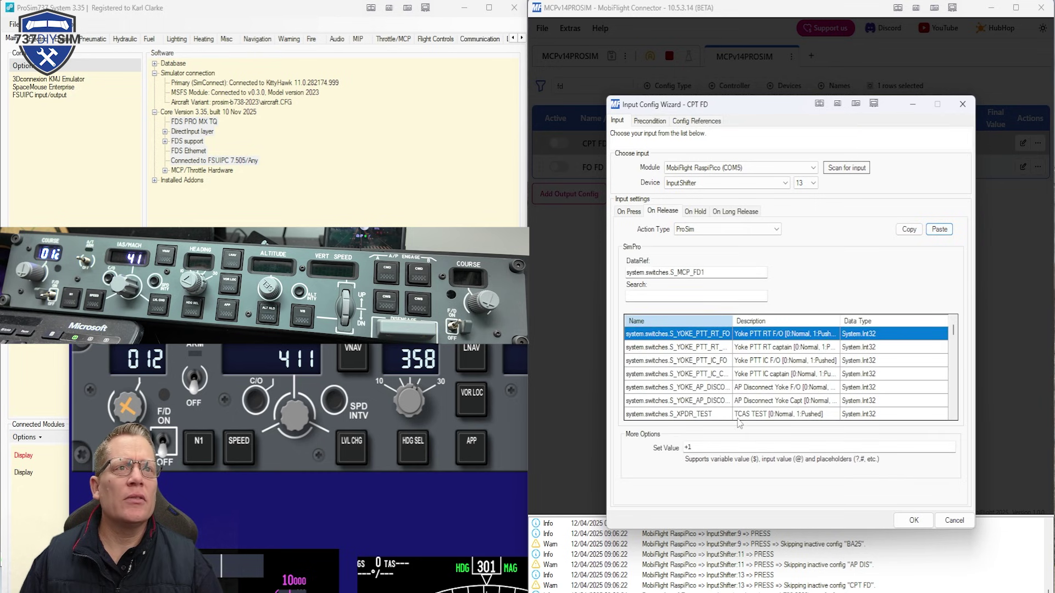
pyautogui.click(724, 449)
pyautogui.press('BackSpace')
pyautogui.press('BackSpace')
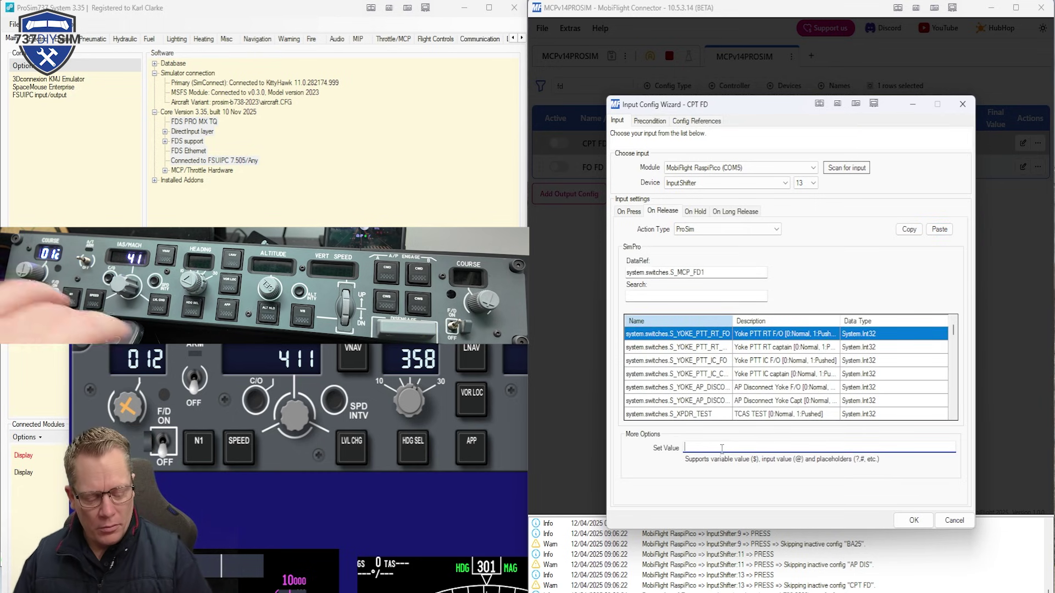
pyautogui.write('0')
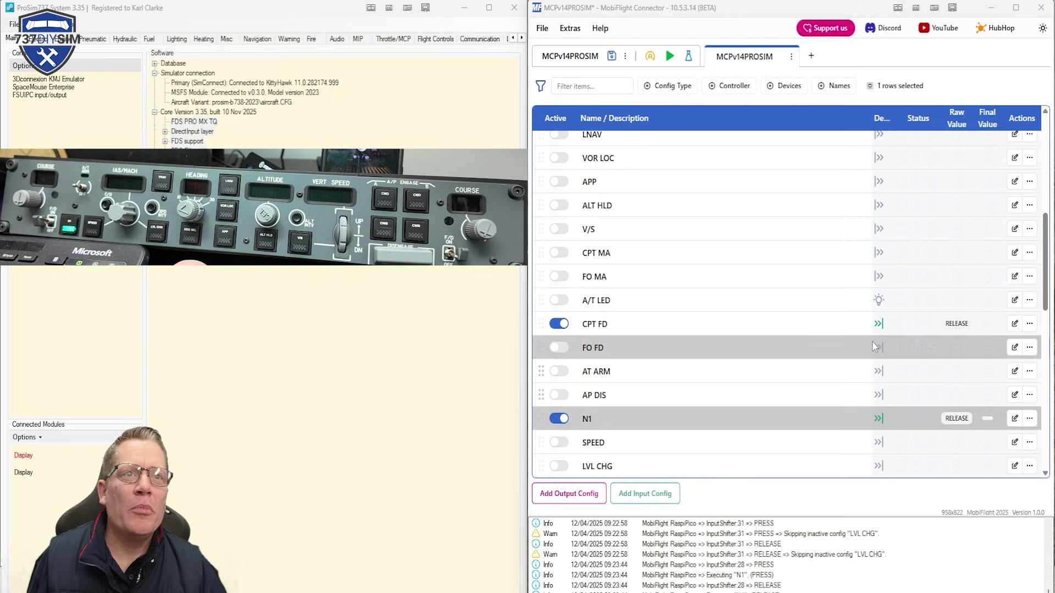
# - Filter the config list to 'hdg' and switch the HDG config to Active
pyautogui.click(591, 87)
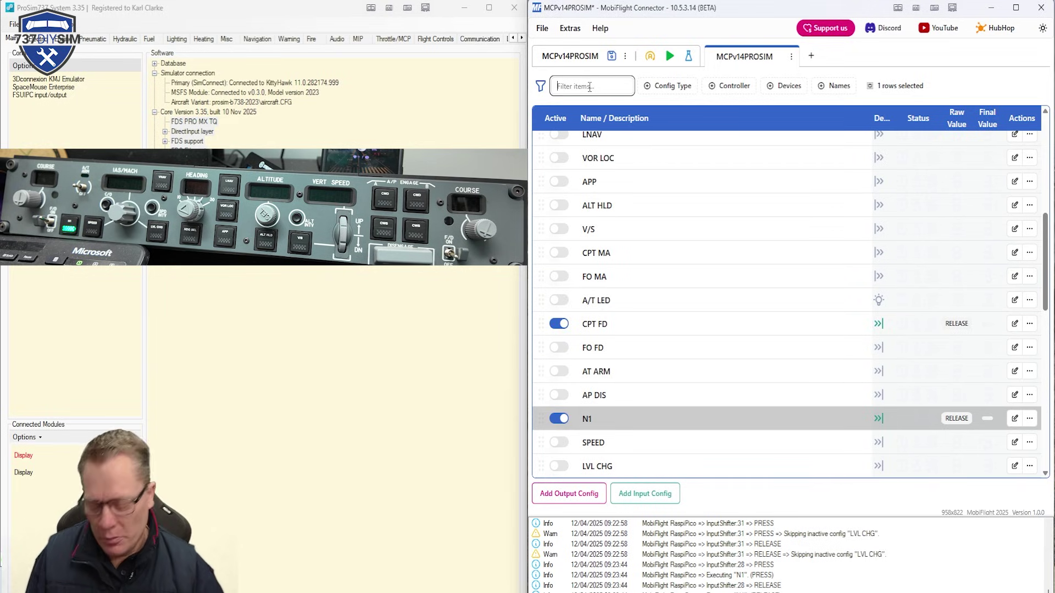
pyautogui.write('hdg')
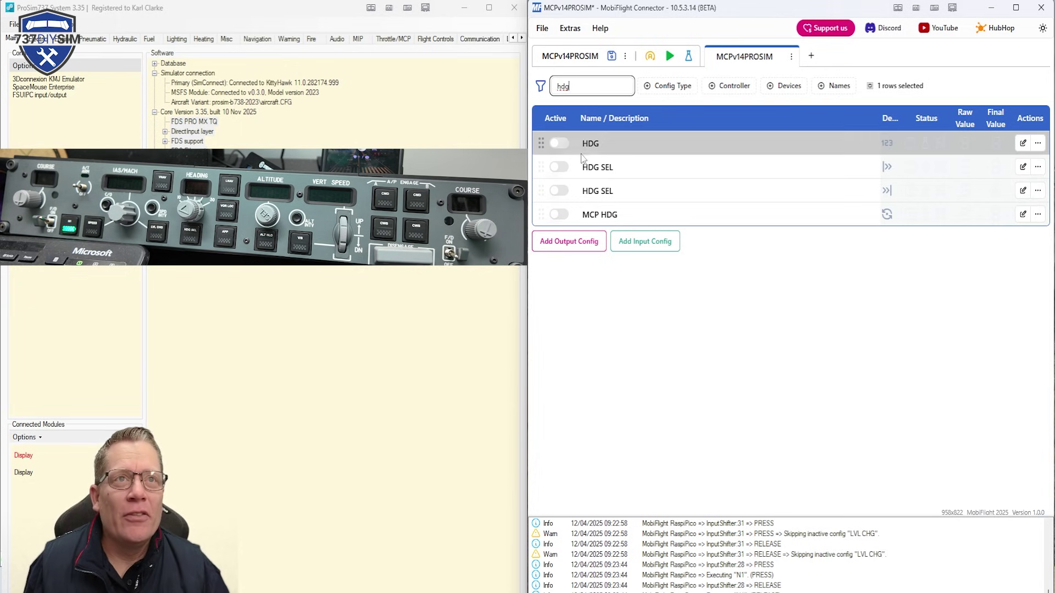
pyautogui.click(558, 145)
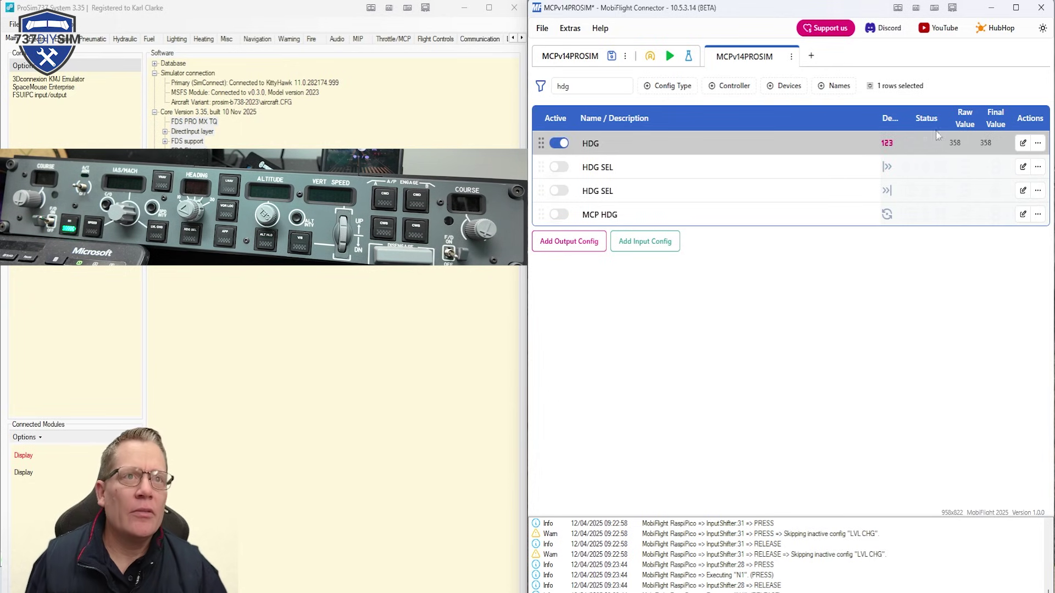
# - Source the HDG output from ProSim DataRef system.numerical.N_MCP_HEADING and confirm
pyautogui.click(1023, 144)
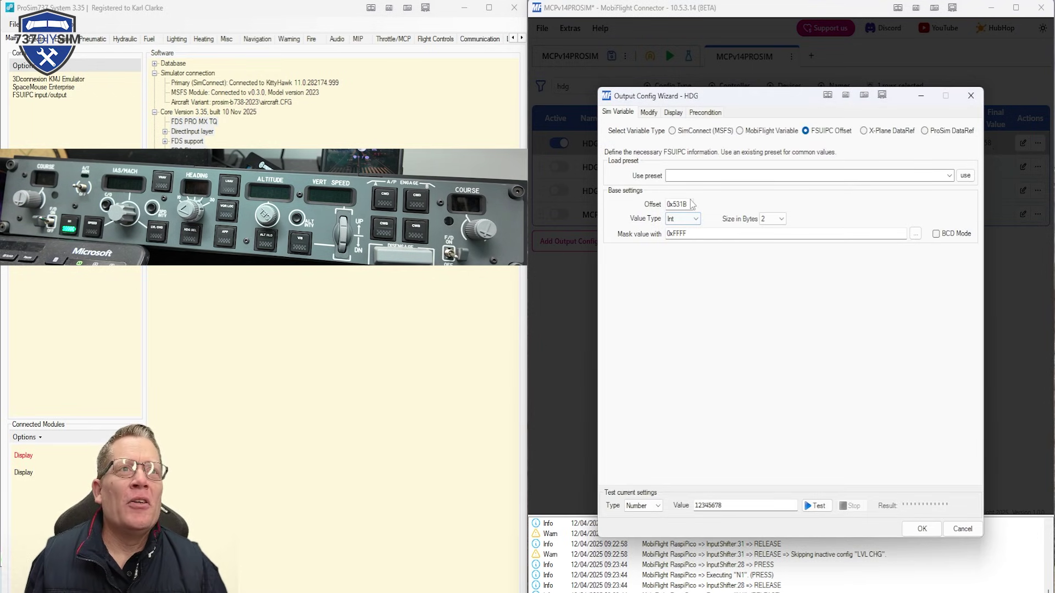
pyautogui.click(926, 131)
pyautogui.write('mcp')
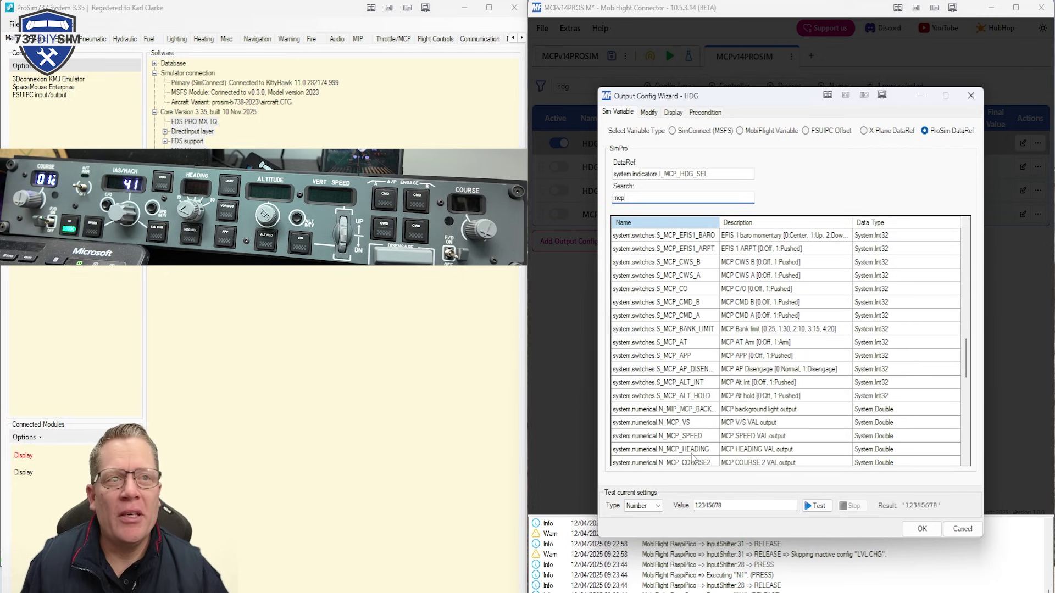
pyautogui.click(693, 451)
pyautogui.click(920, 529)
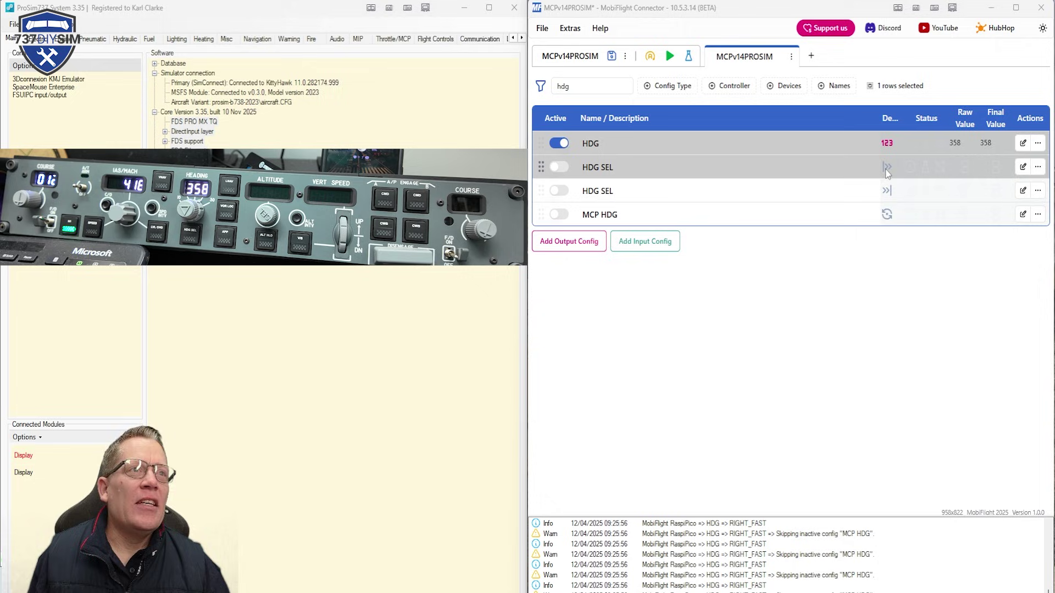
# - Activate the HDG SEL output and source it from ProSim's I_MCP_HDG_SEL indicator
pyautogui.click(561, 168)
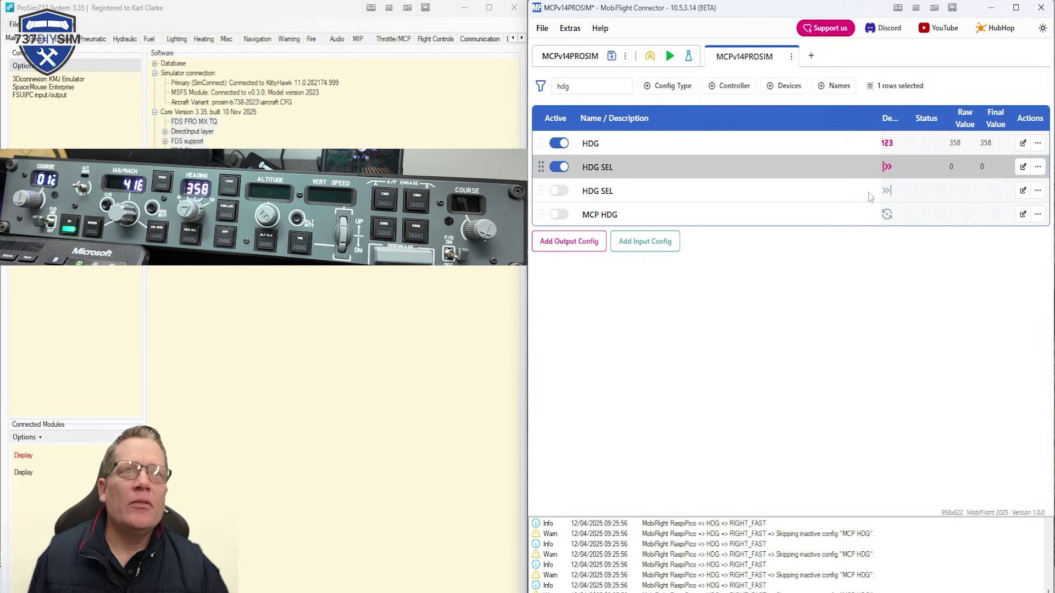
pyautogui.click(1024, 167)
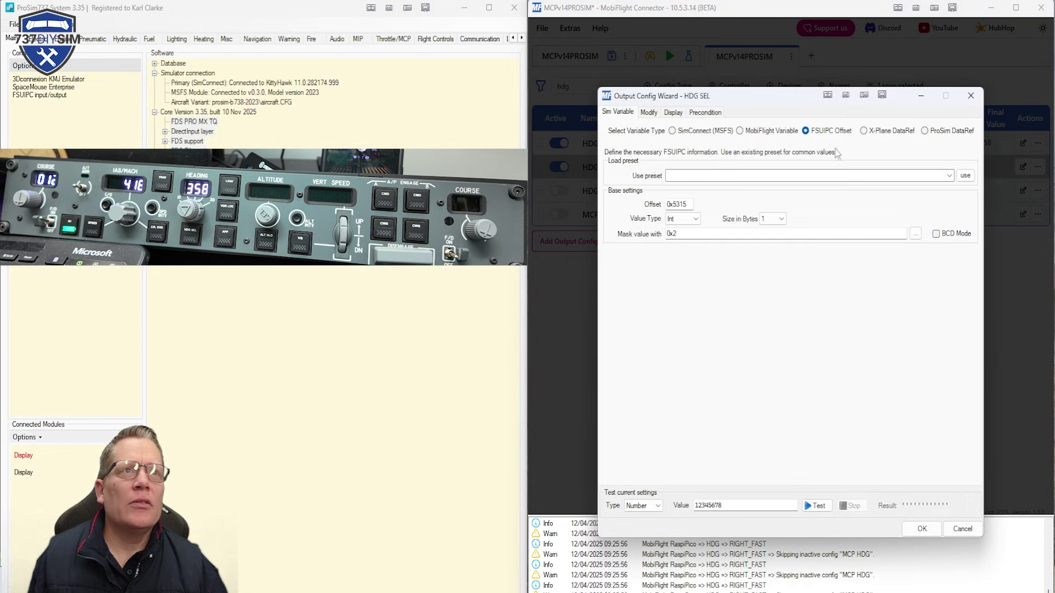
pyautogui.click(925, 131)
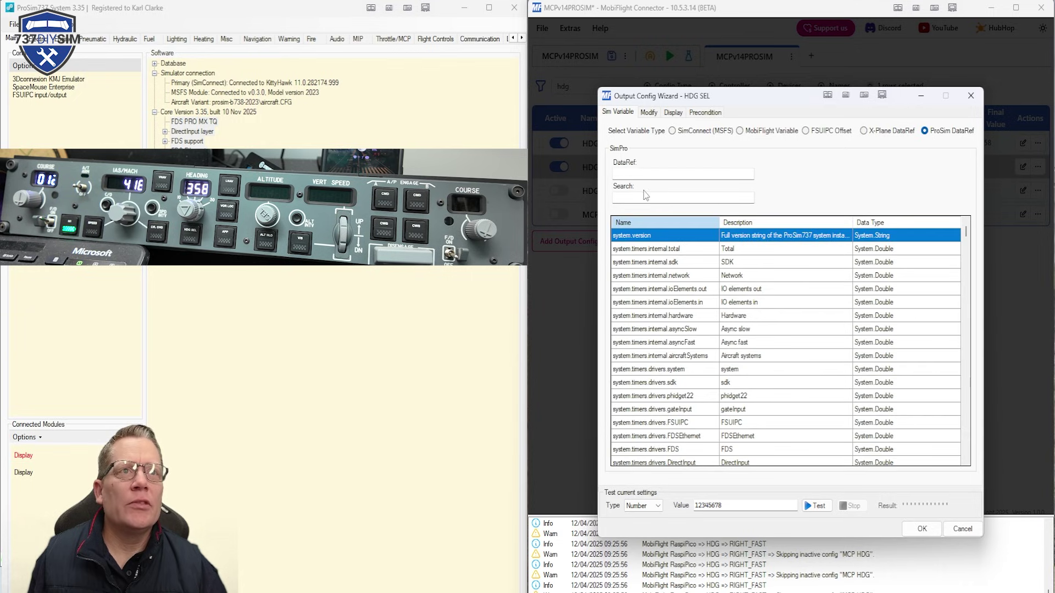
pyautogui.write('mcp')
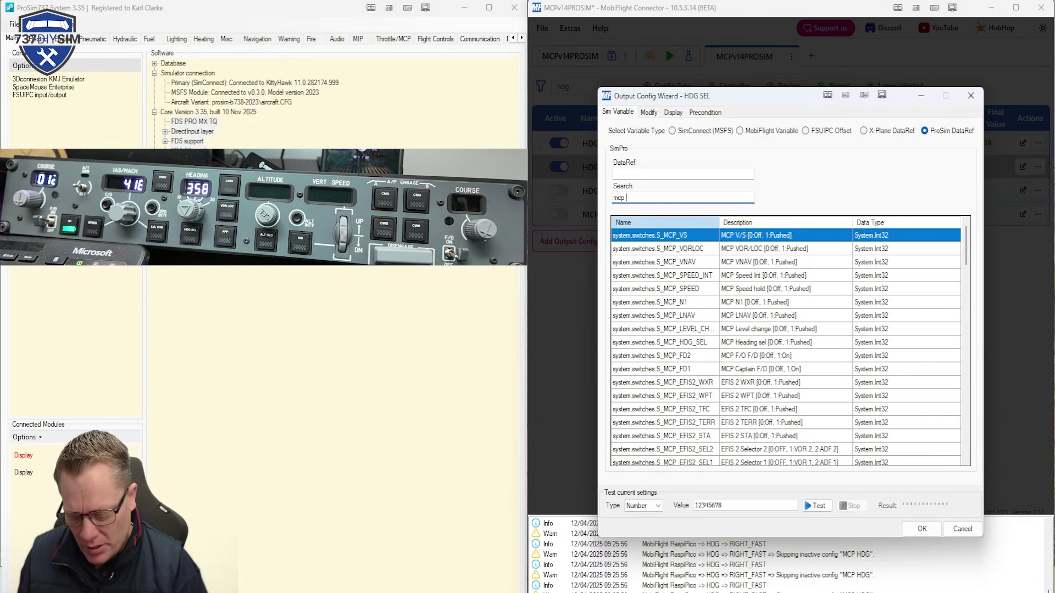
pyautogui.write(' hdg')
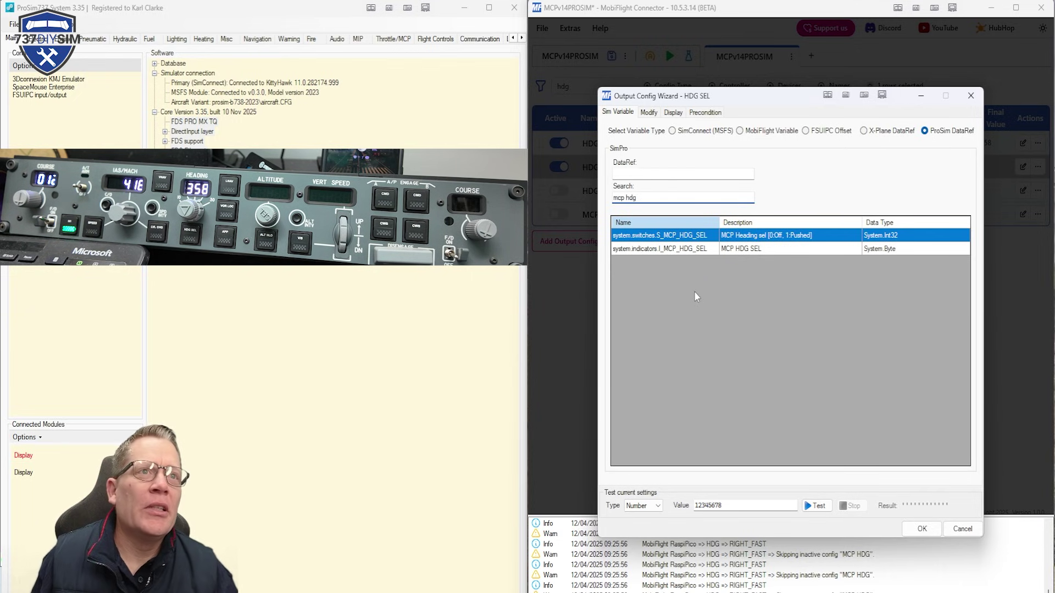
pyautogui.click(680, 249)
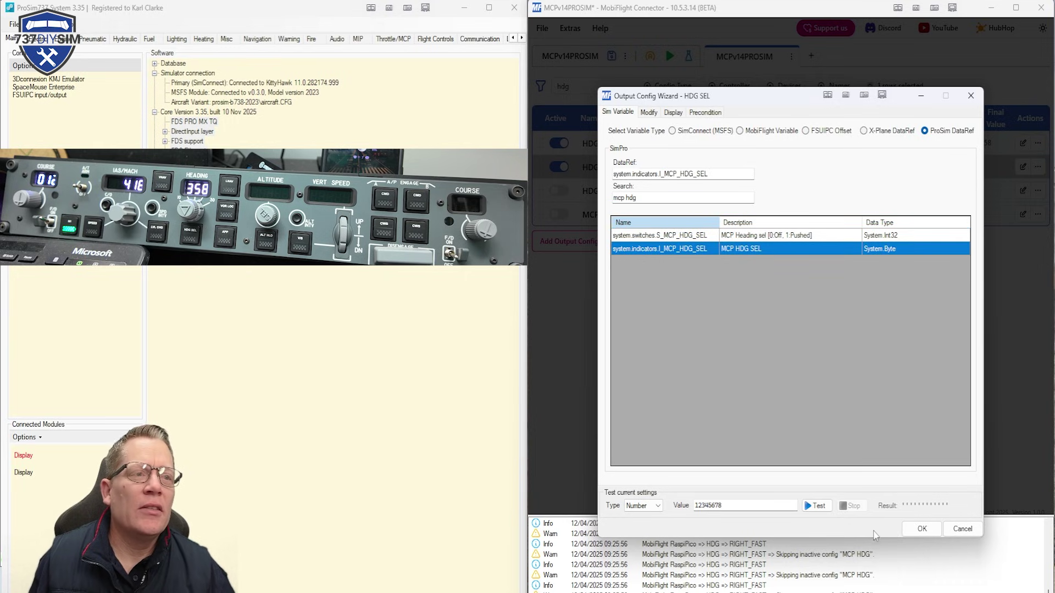
# - Test the HDG SEL light, save the output, and activate the HDG SEL button input
pyautogui.click(820, 506)
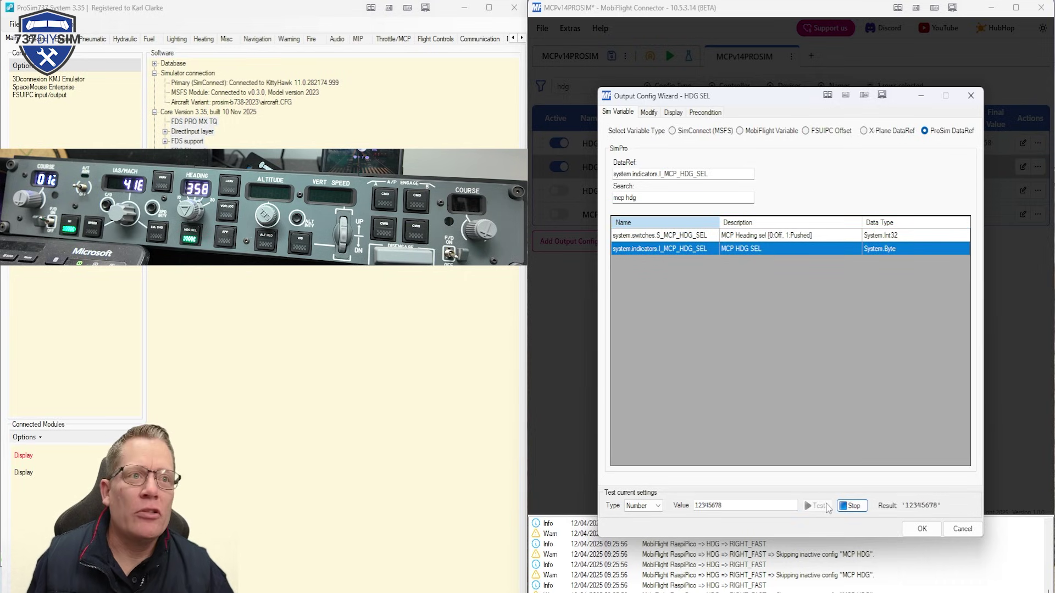
pyautogui.click(852, 506)
pyautogui.click(935, 529)
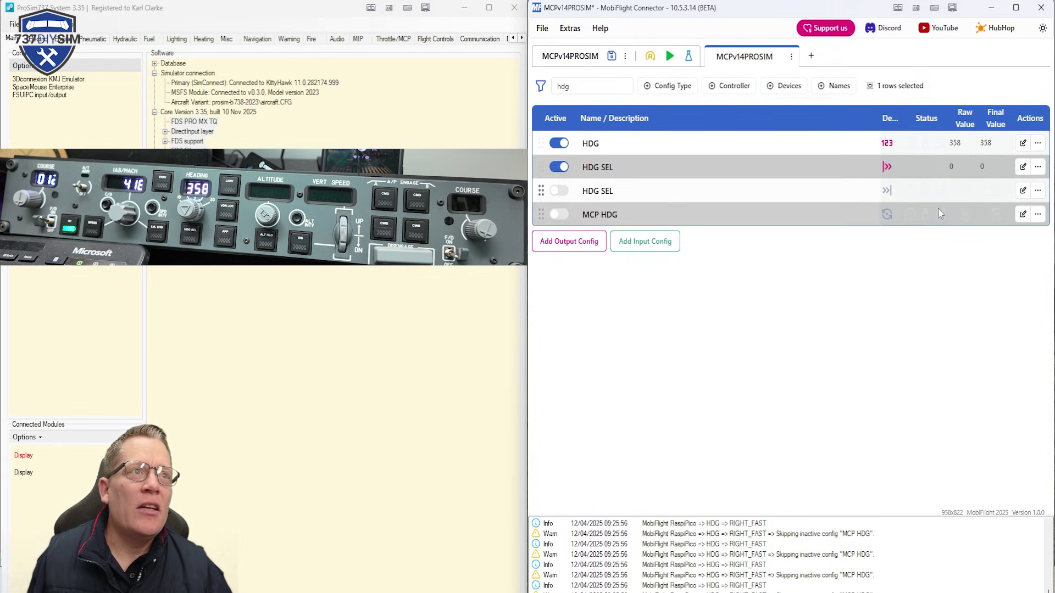
pyautogui.click(564, 191)
# - Set the HDG SEL button's press action to ProSim DataRef system.switches.S_MCP_HDG_SEL
pyautogui.click(1022, 190)
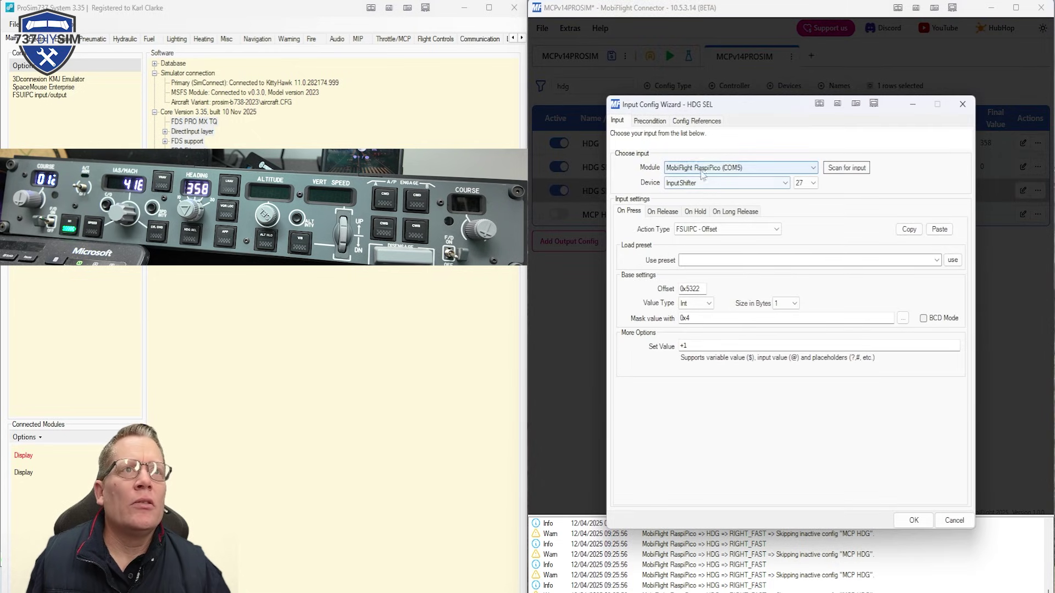
pyautogui.click(731, 229)
pyautogui.click(699, 337)
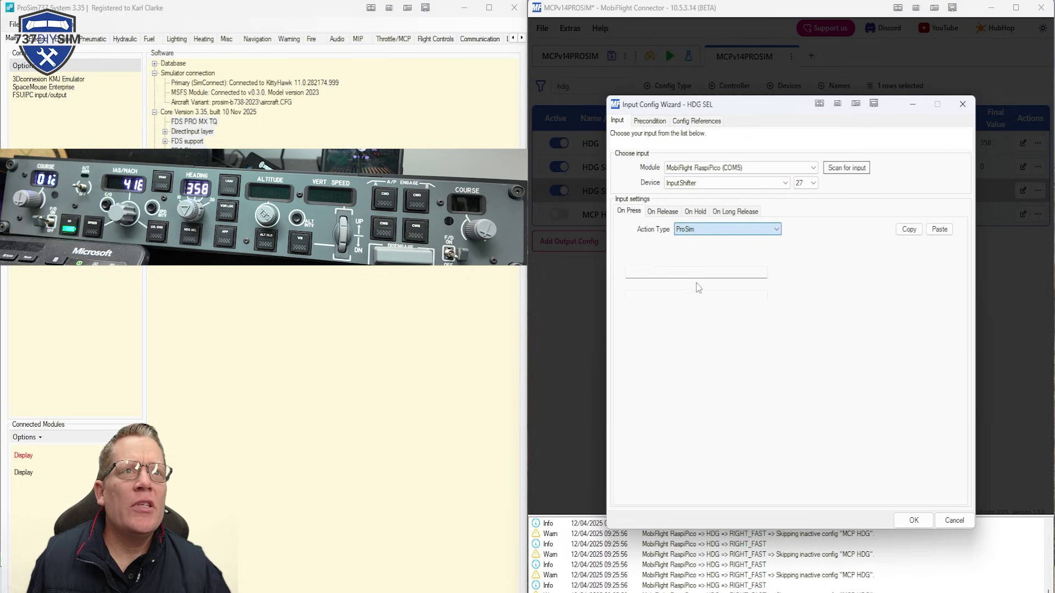
pyautogui.click(688, 297)
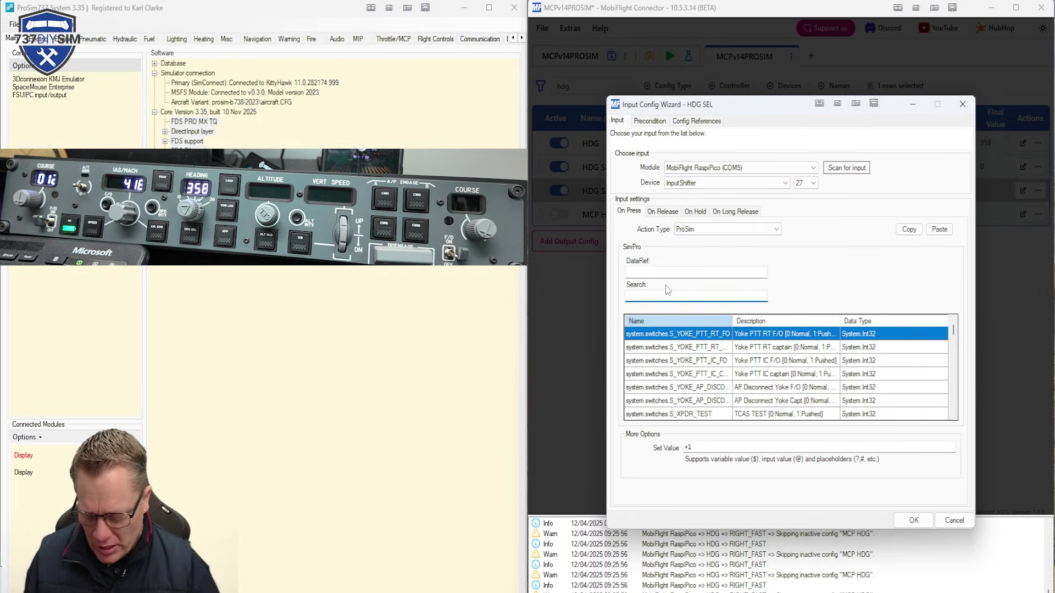
pyautogui.write('mcp hdg')
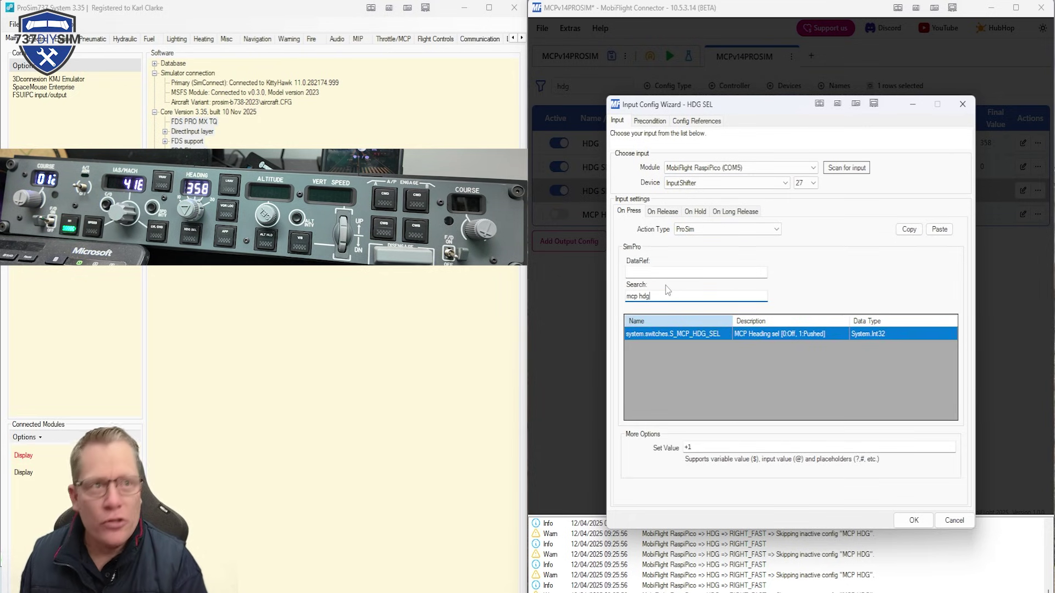
pyautogui.click(810, 334)
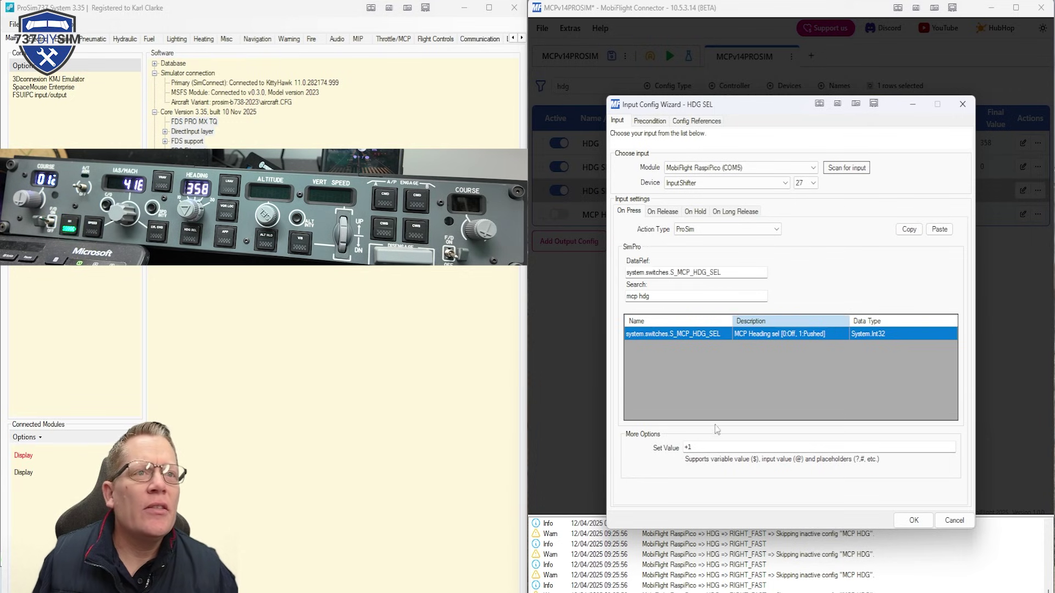
# - Copy the press action to release with value 0 and save the HDG SEL input
pyautogui.click(909, 230)
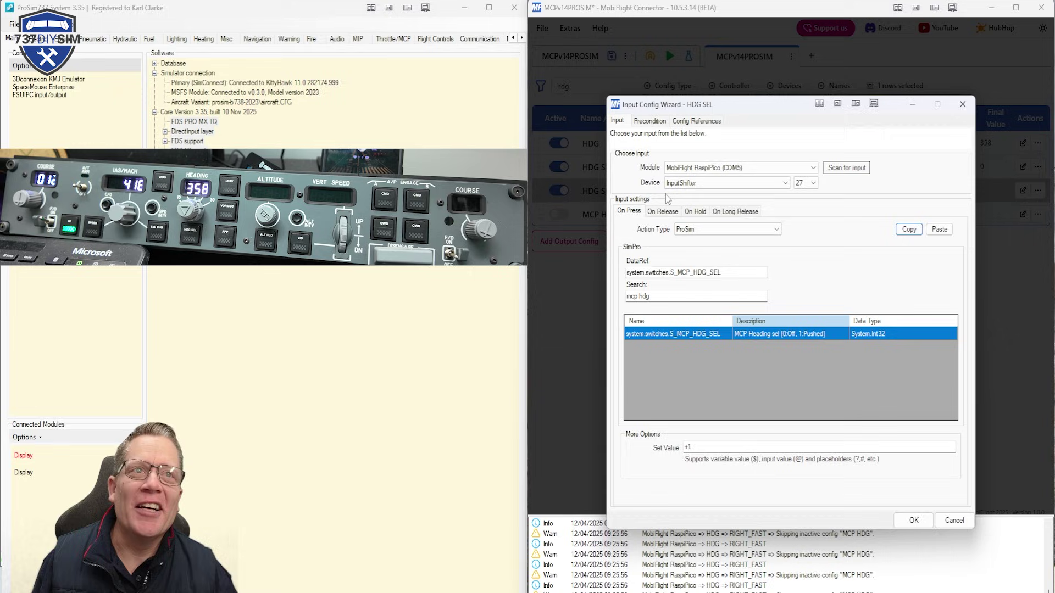
pyautogui.click(665, 212)
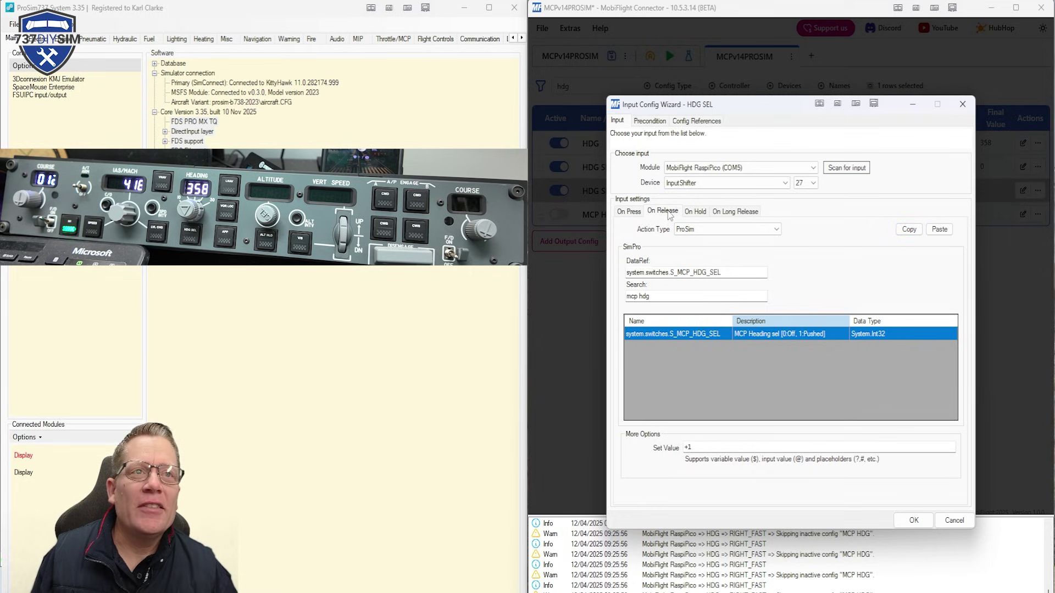
pyautogui.click(940, 229)
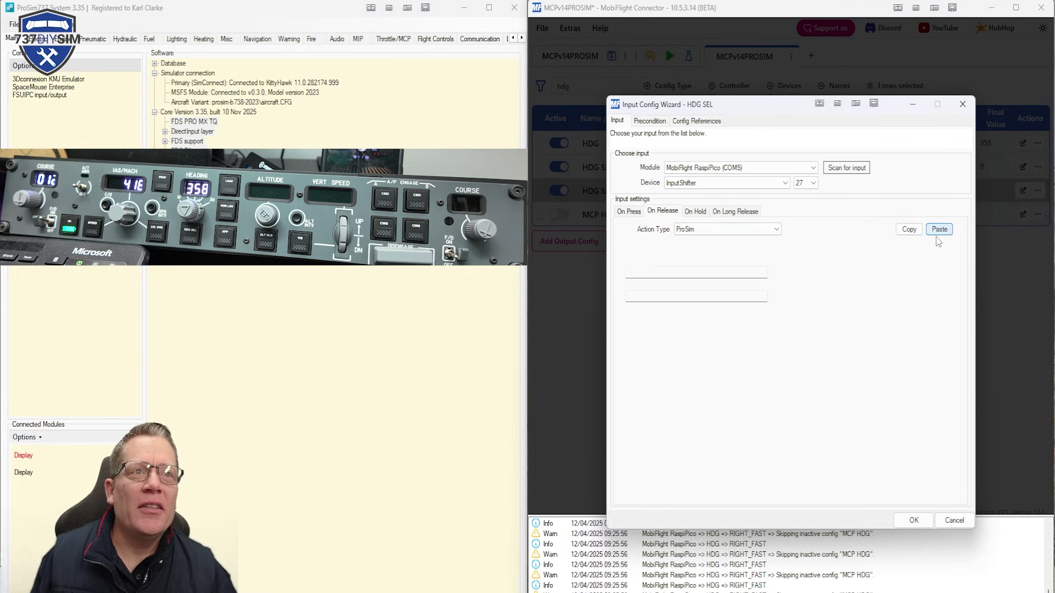
pyautogui.doubleClick(713, 446)
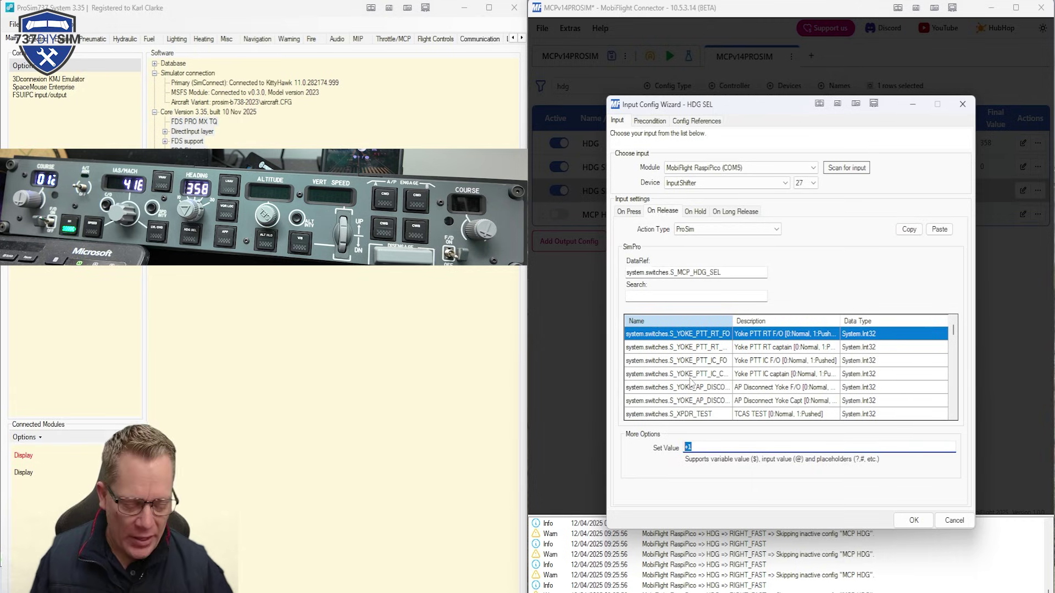
pyautogui.write('0')
pyautogui.click(919, 525)
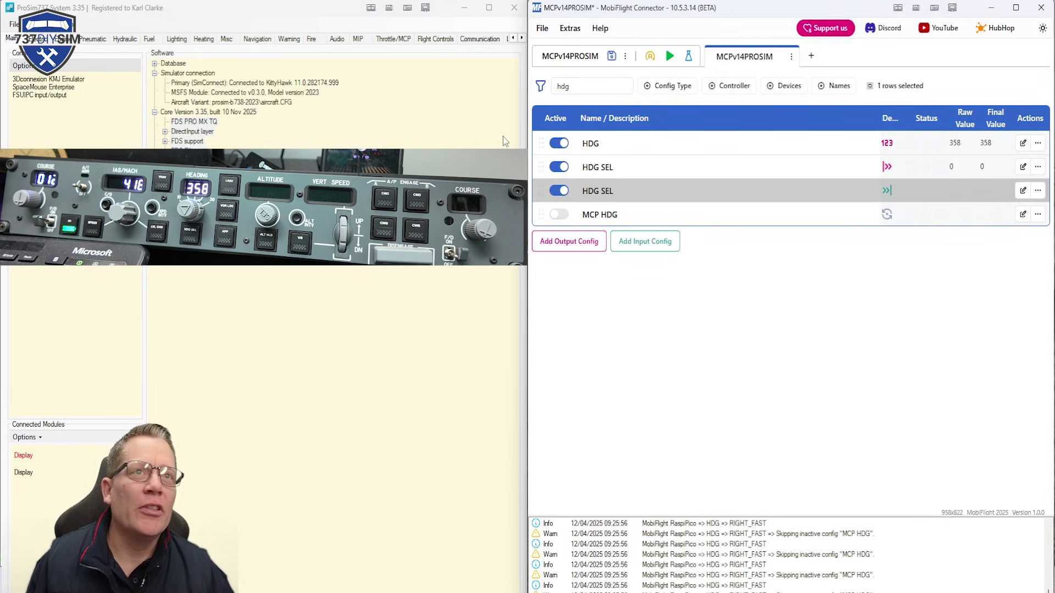
# - Set the MCP HDG left-turn action to ProSim's E_MCP_HEADING DataRef with value +1
pyautogui.click(1023, 214)
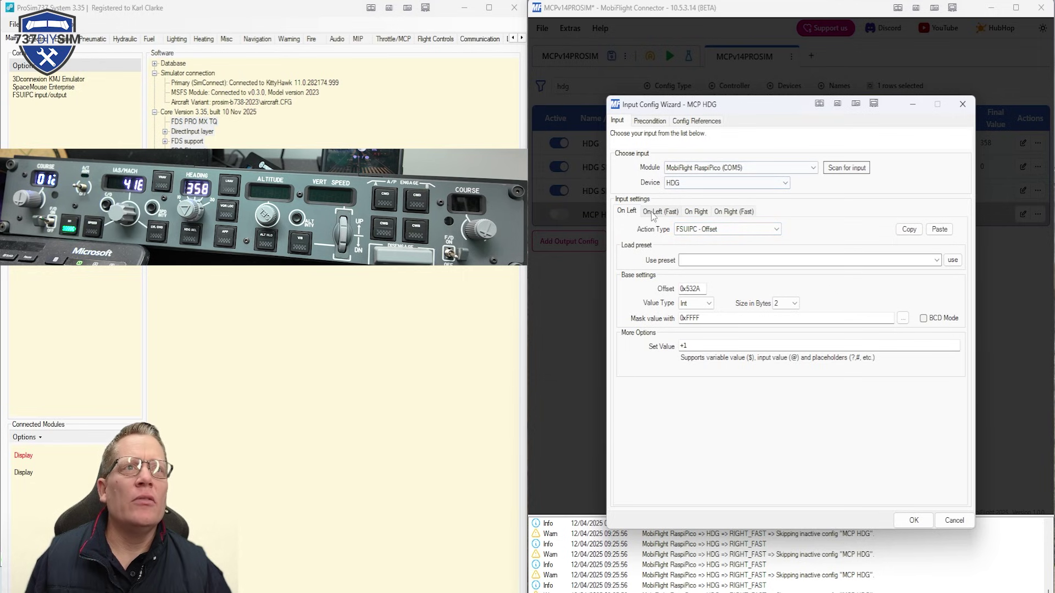
pyautogui.click(735, 231)
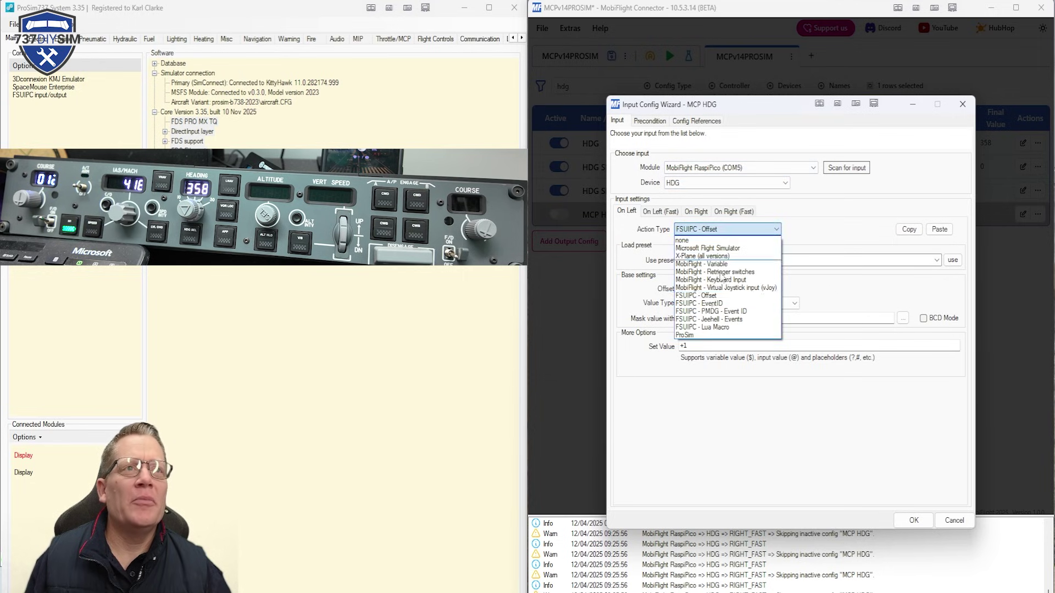
pyautogui.click(705, 339)
pyautogui.click(673, 298)
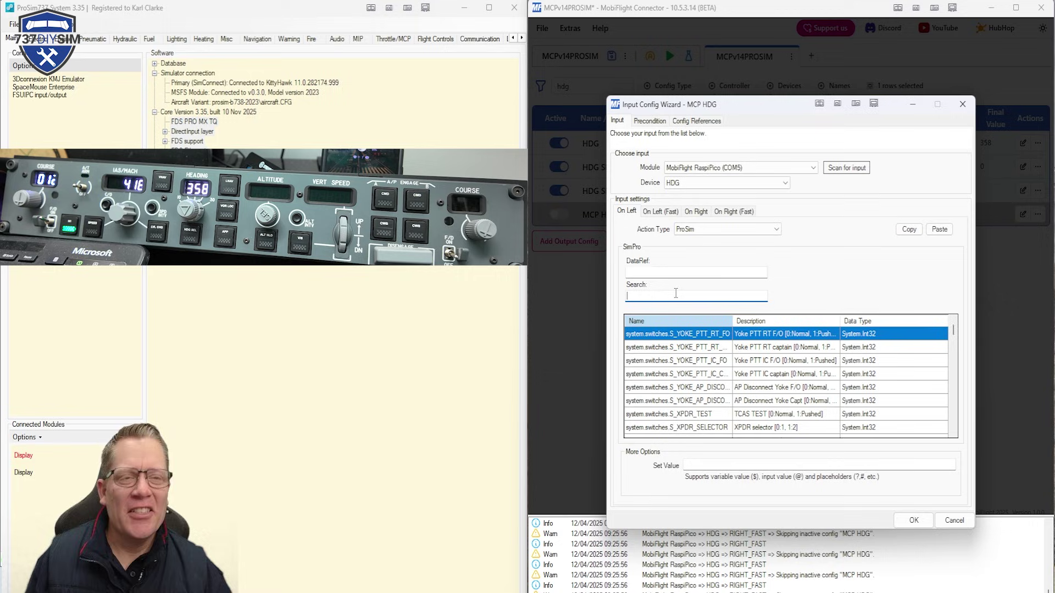
pyautogui.write('mcp h')
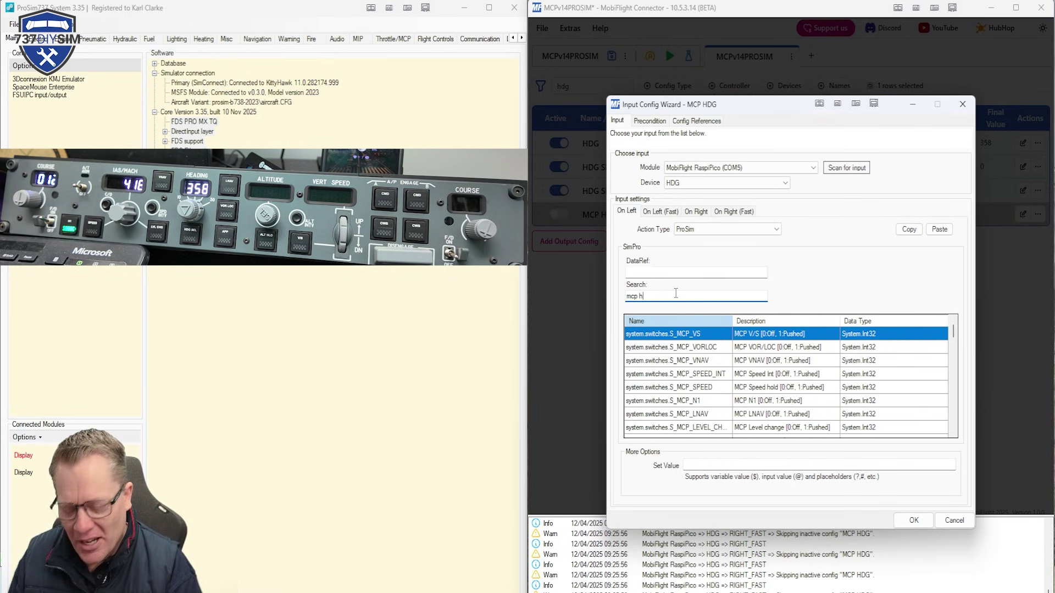
pyautogui.write('ea')
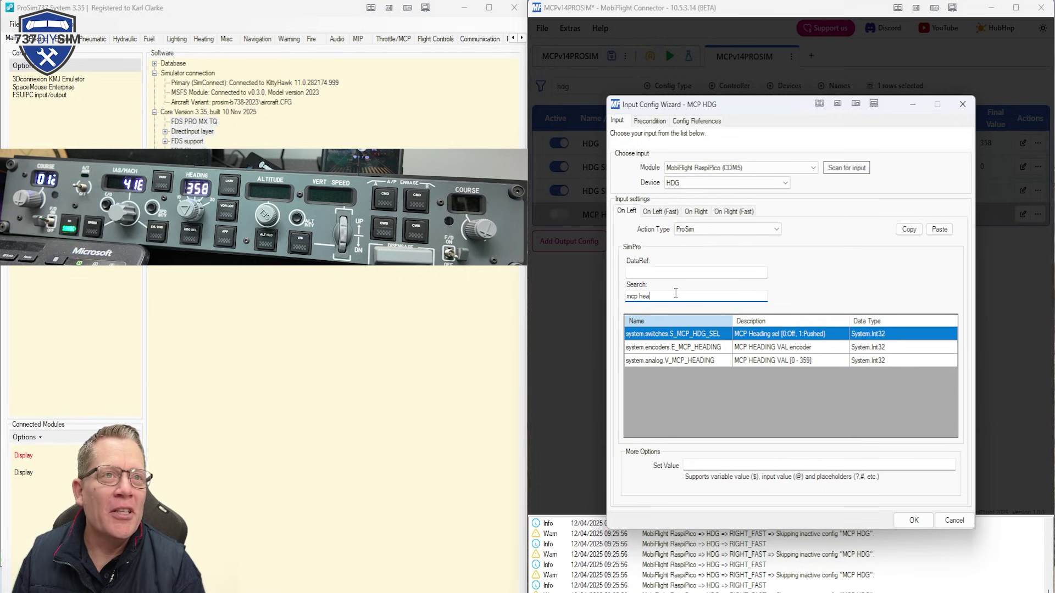
pyautogui.click(678, 350)
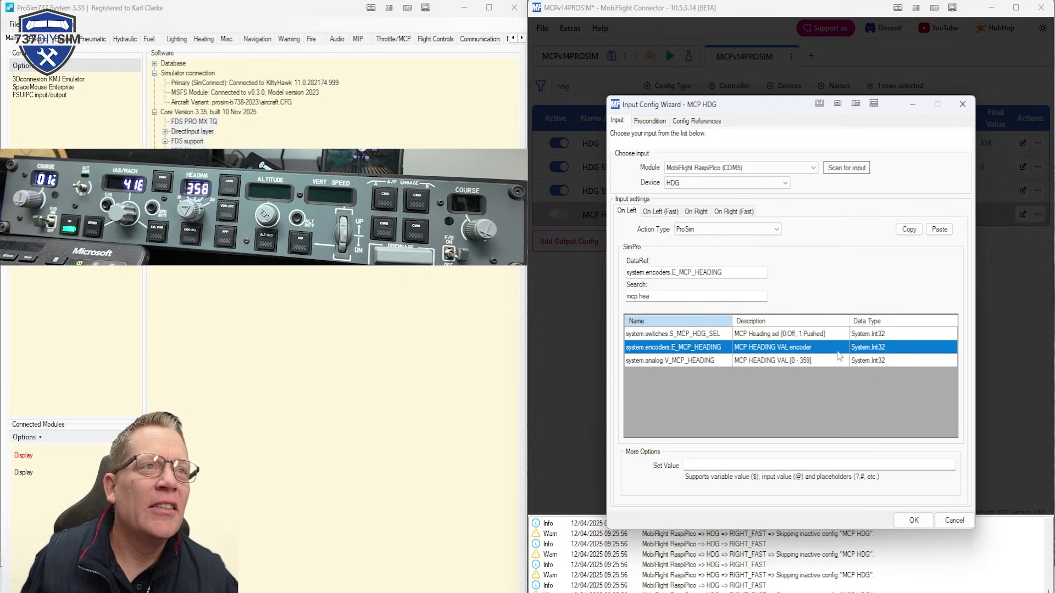
pyautogui.click(713, 464)
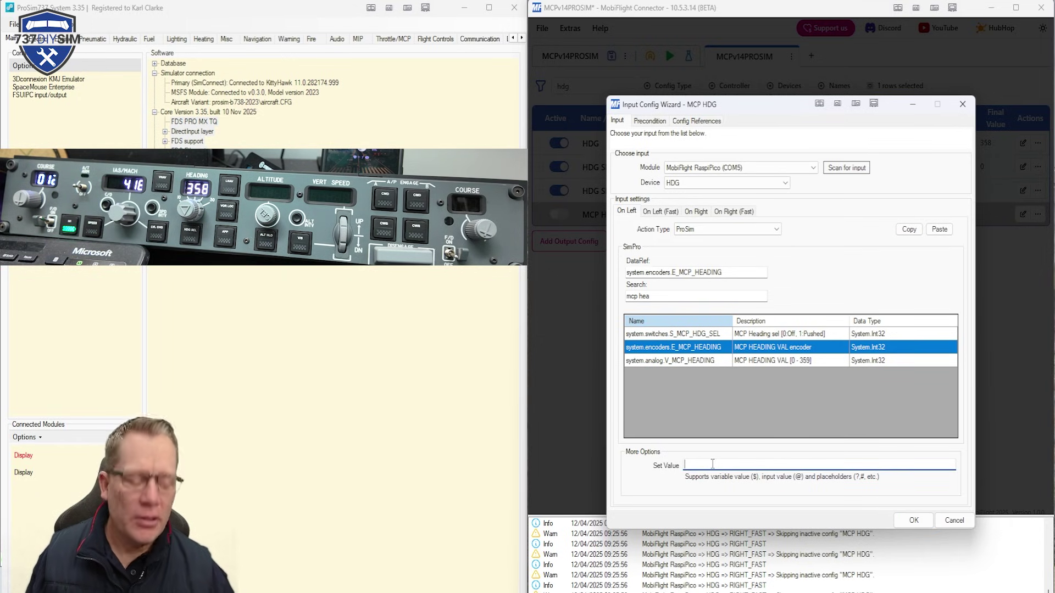
pyautogui.write('+1')
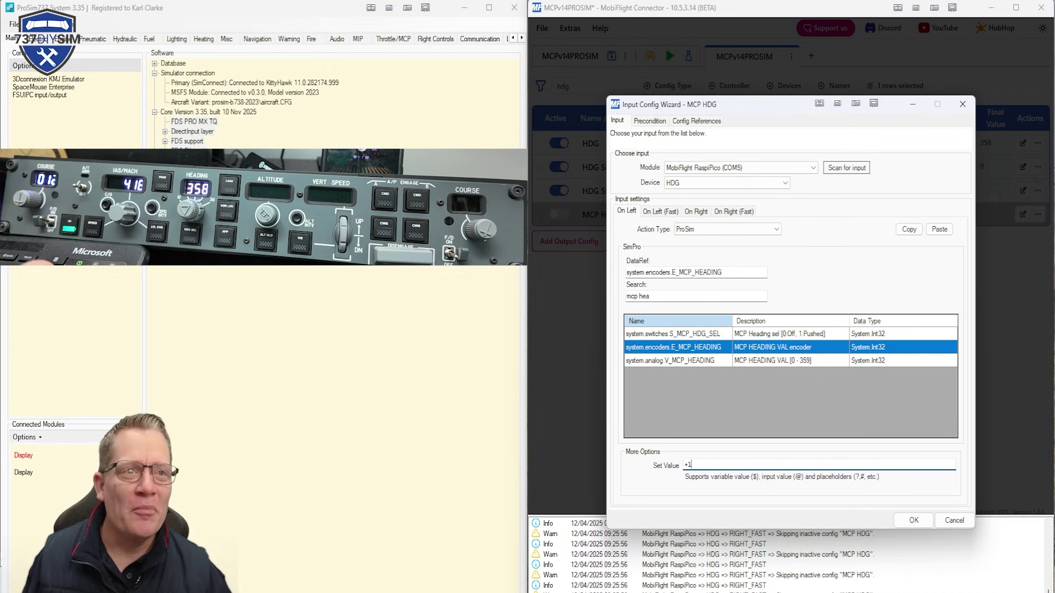
# - Copy the E_MCP_HEADING action to fast left and right turns, right turns sending -1
pyautogui.click(909, 230)
pyautogui.click(660, 212)
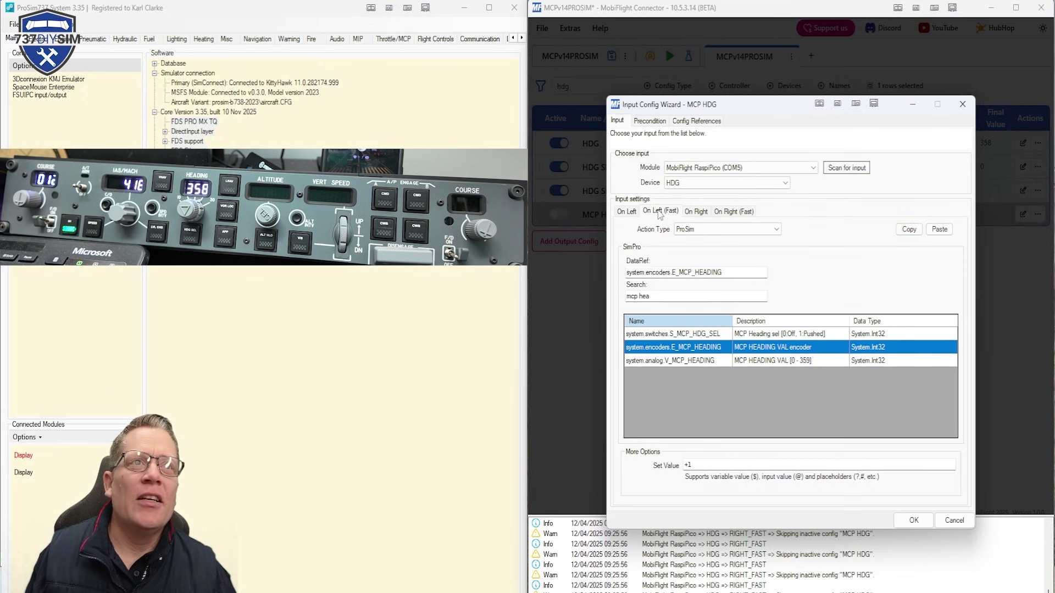
pyautogui.click(939, 230)
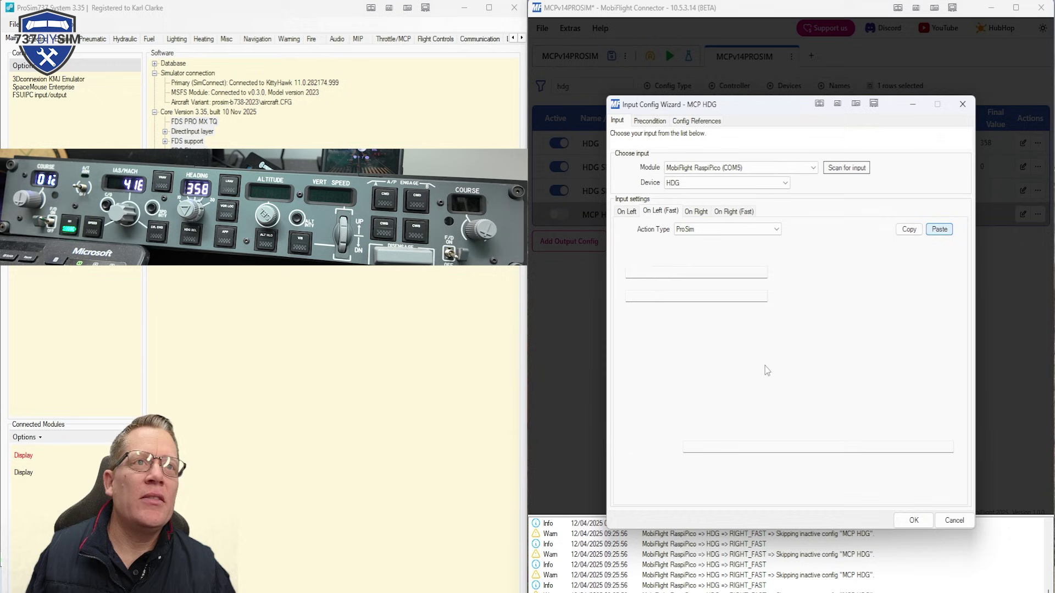
pyautogui.click(715, 465)
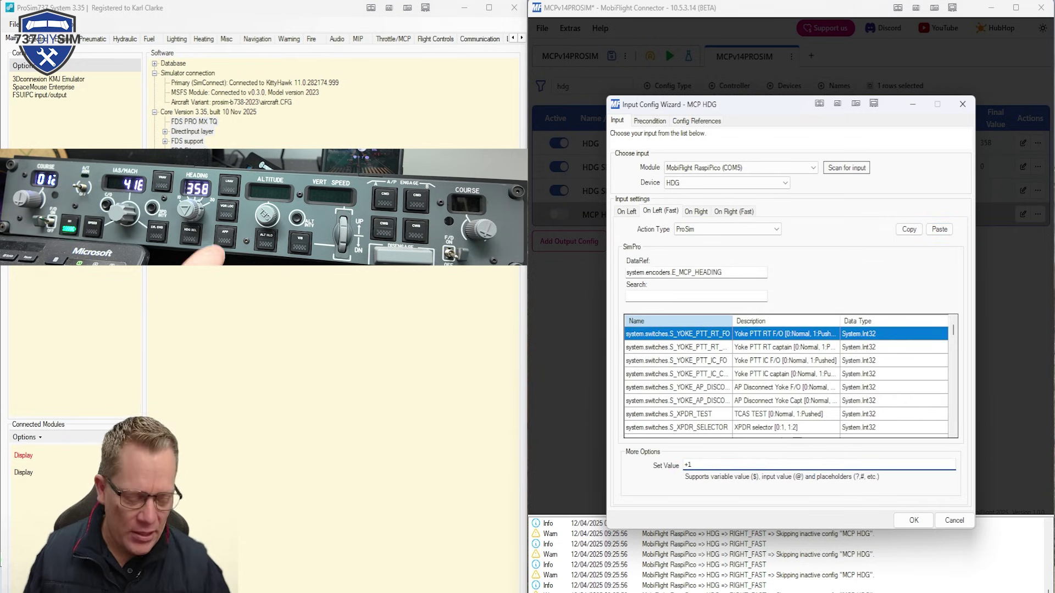
pyautogui.click(701, 212)
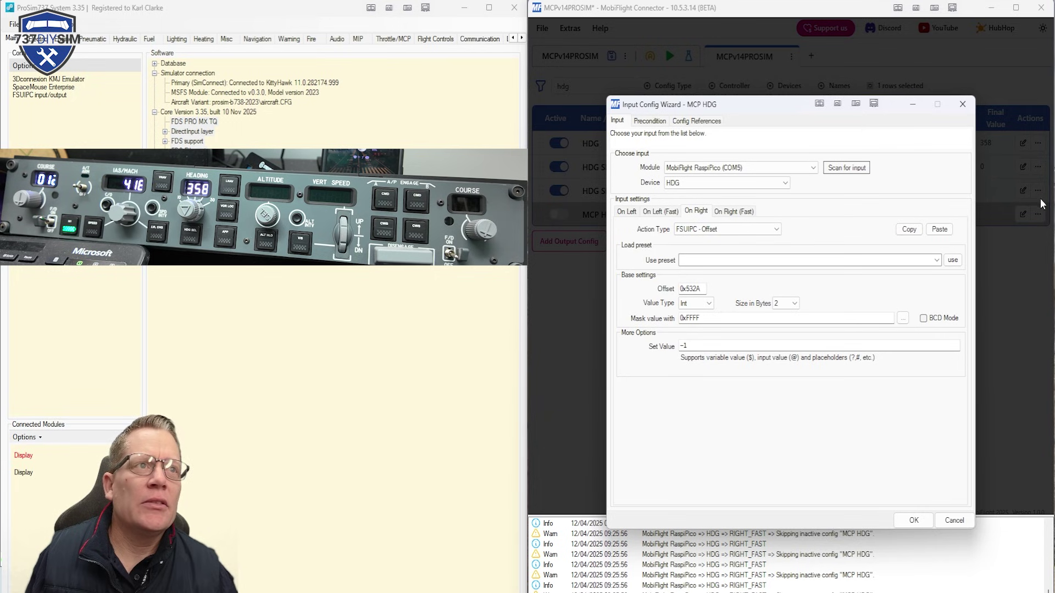
pyautogui.click(940, 229)
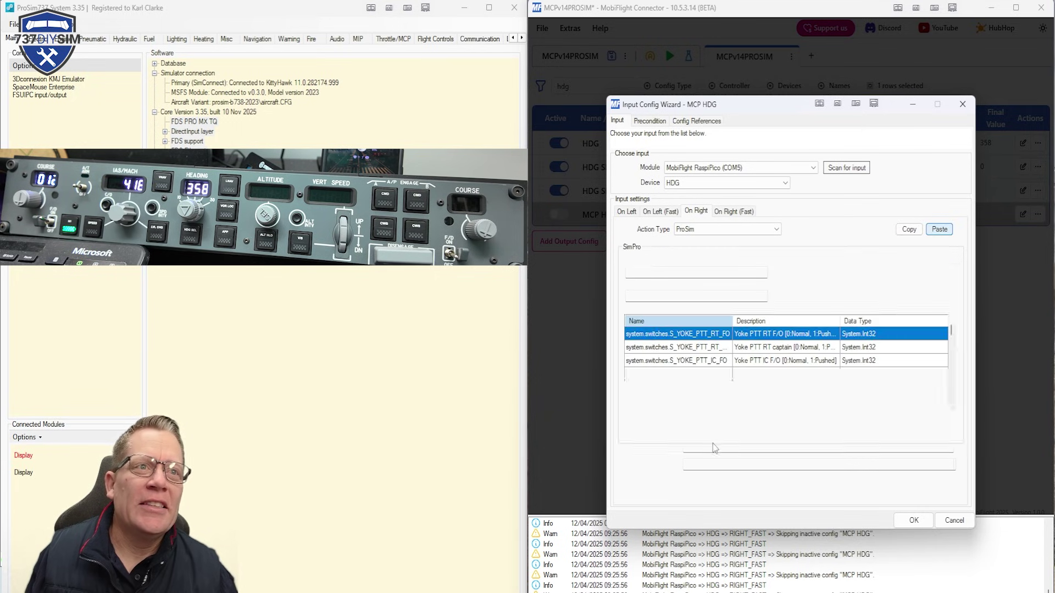
pyautogui.click(707, 465)
pyautogui.press('BackSpace')
pyautogui.press('BackSpace')
pyautogui.write('-1')
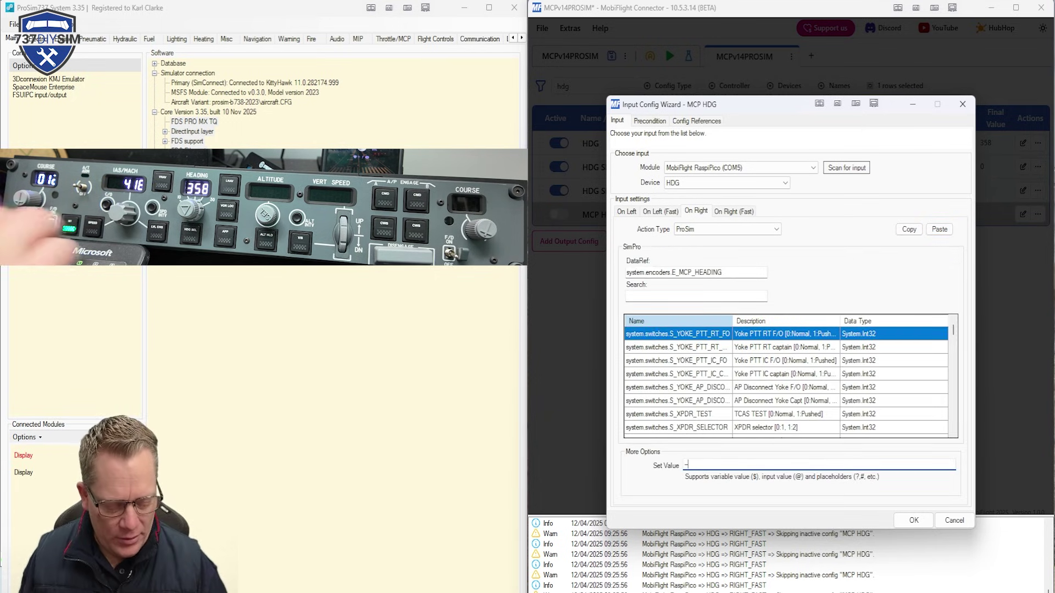
# - Give fast right turns E_MCP_HEADING with -10 and save the MCP HDG config
pyautogui.click(734, 213)
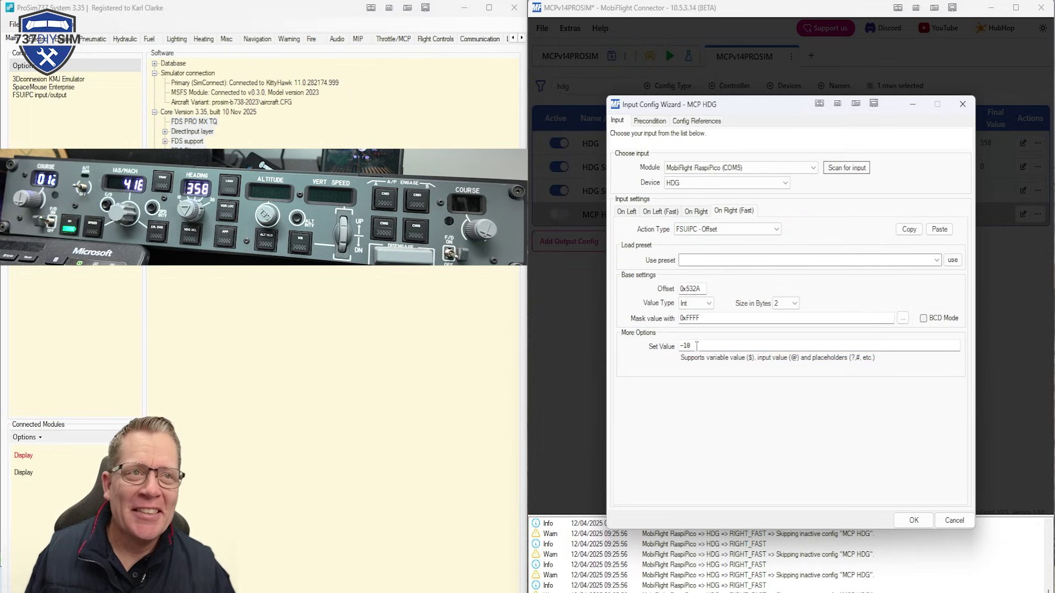
pyautogui.click(940, 229)
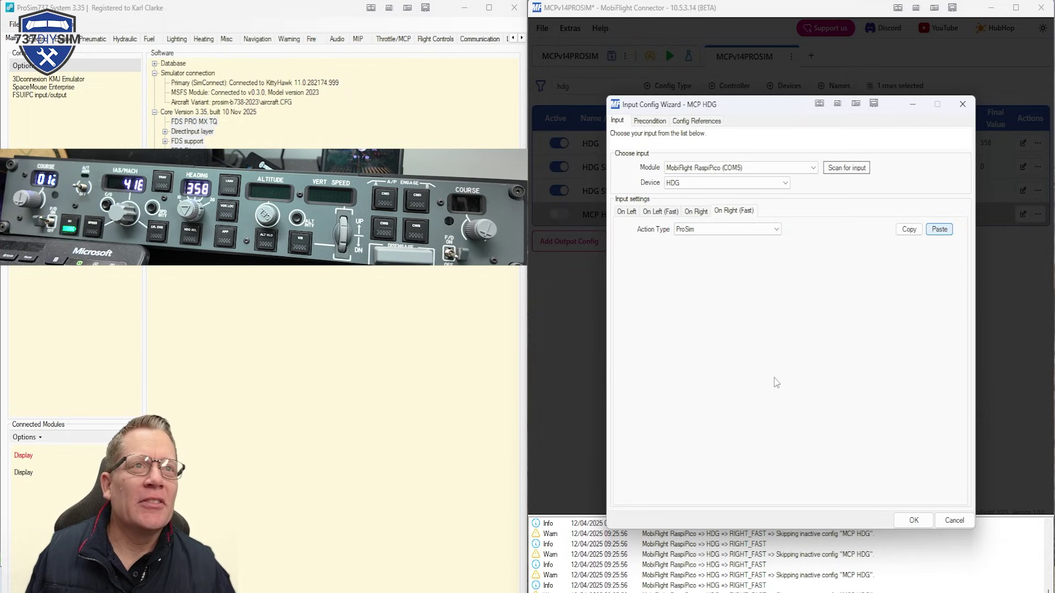
pyautogui.click(722, 466)
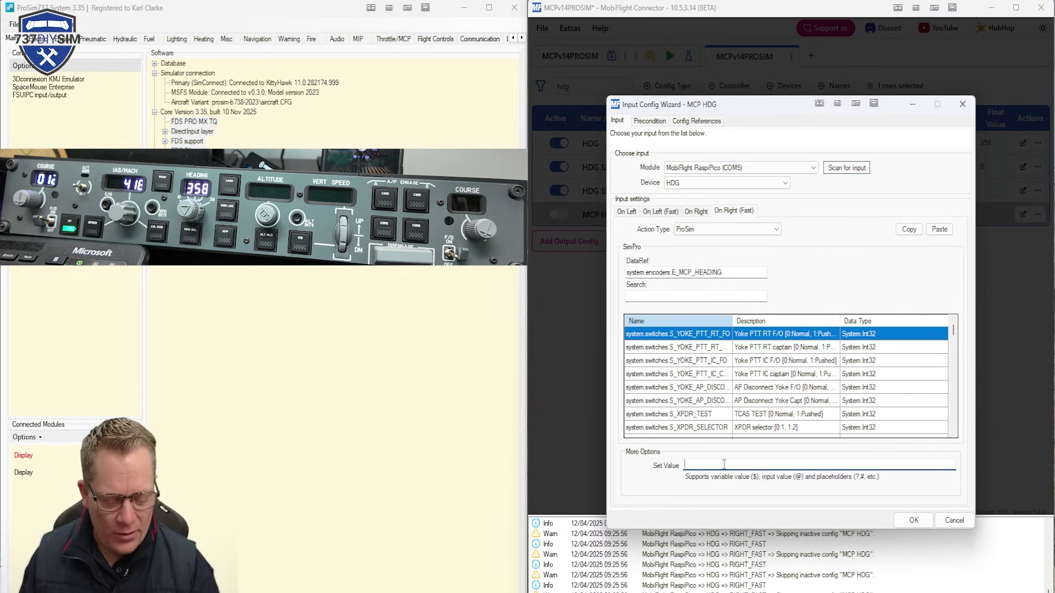
pyautogui.write('-10')
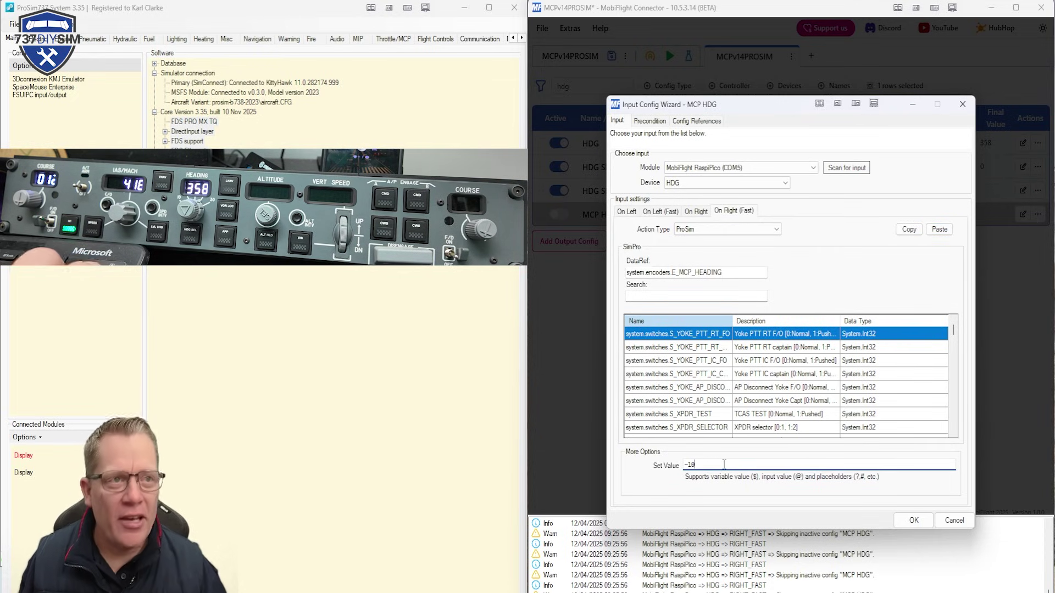
pyautogui.click(914, 520)
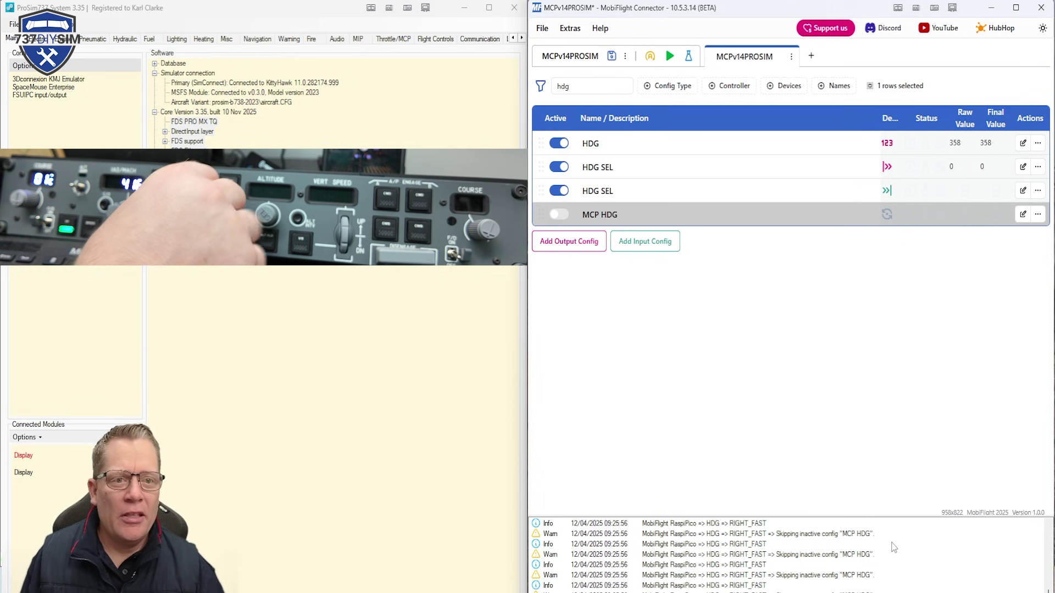
pyautogui.hotkey('alt', 'Tab')
pyautogui.moveTo(576, 353); pyautogui.dragTo(702, 318)
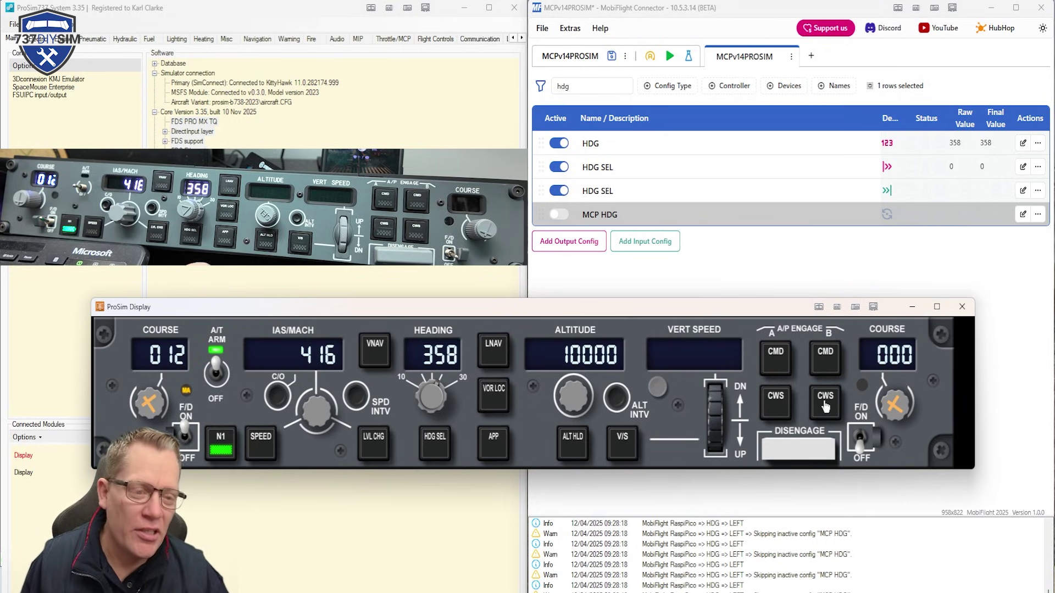
pyautogui.click(562, 218)
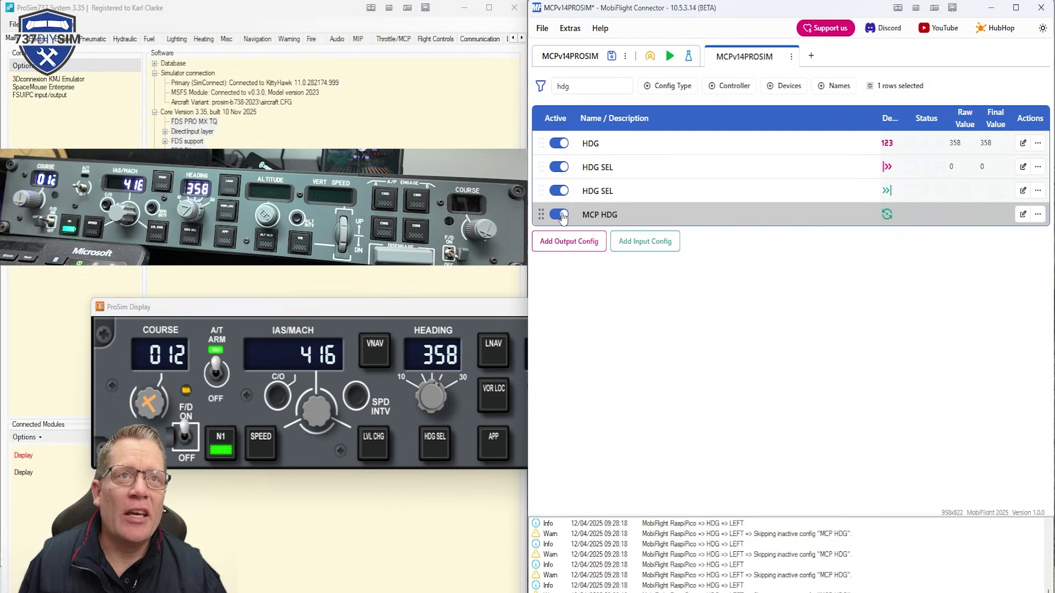
pyautogui.click(476, 317)
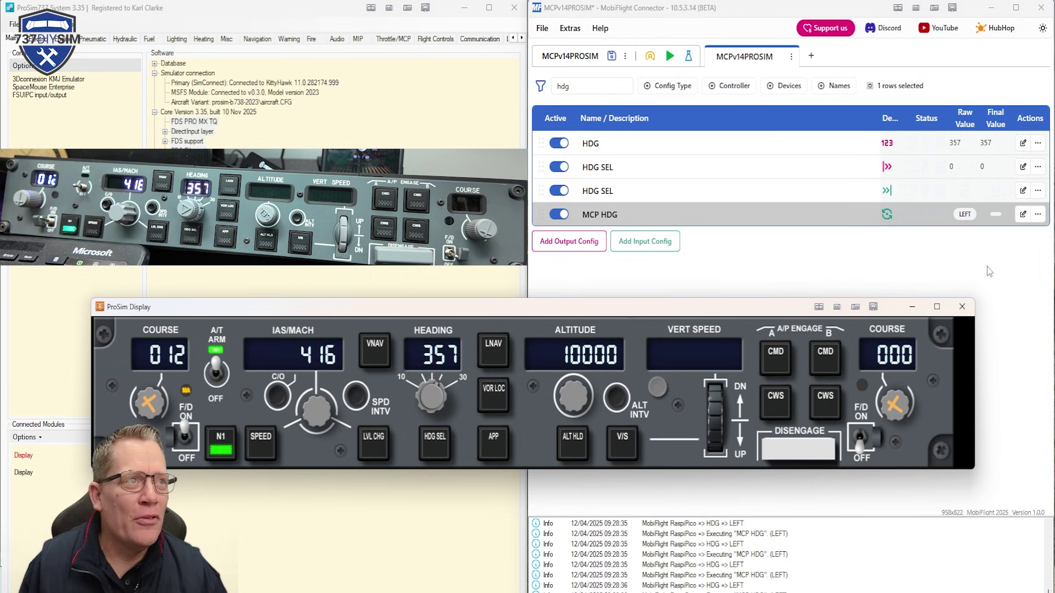
# - Change the MCP HDG left turn to -1 and fast left turn to -10
pyautogui.click(1021, 216)
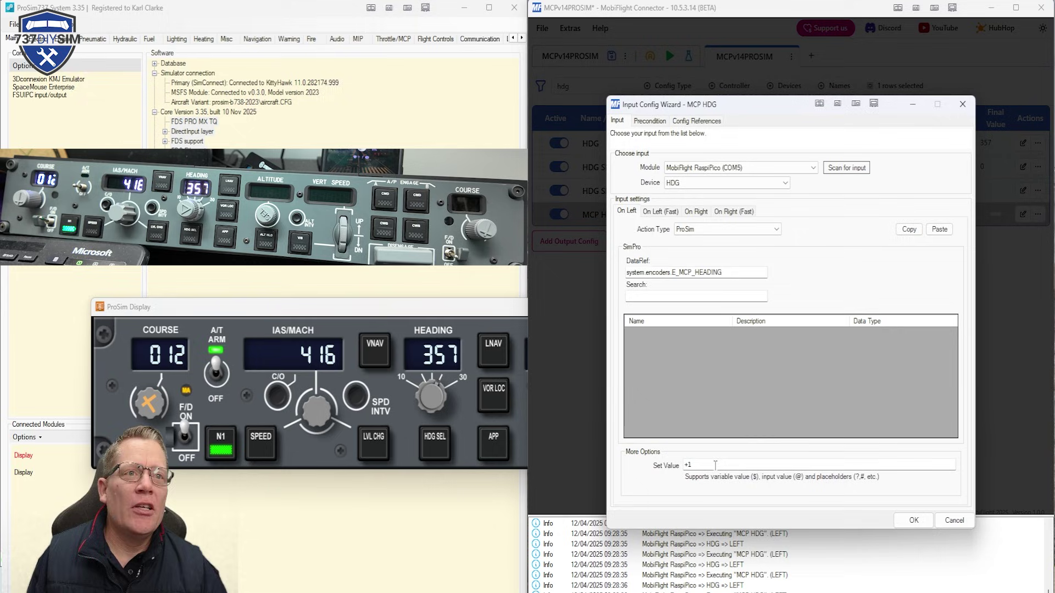
pyautogui.click(697, 466)
pyautogui.moveTo(697, 466); pyautogui.dragTo(686, 473)
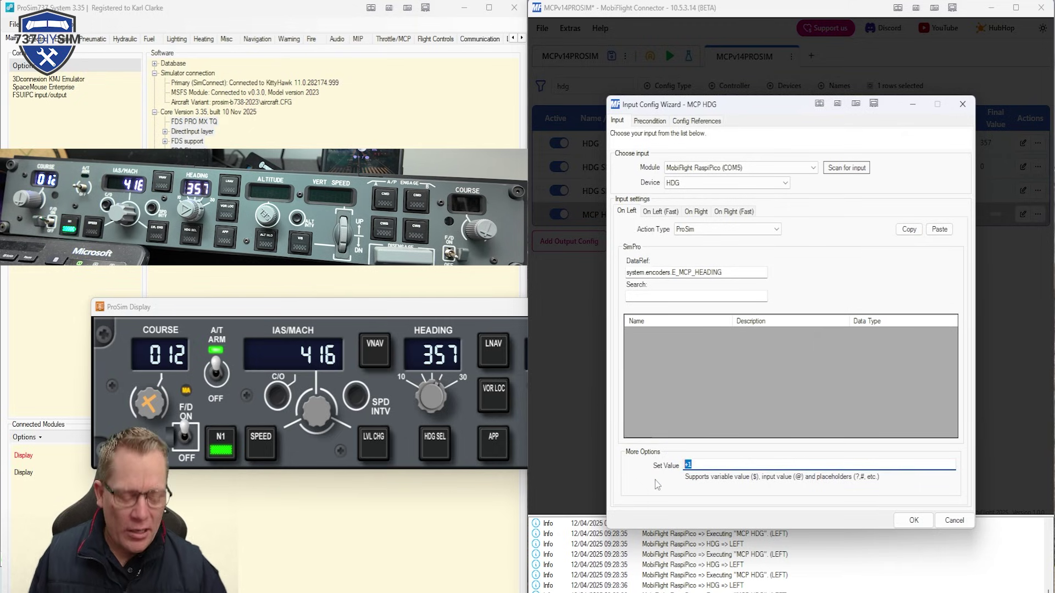
pyautogui.write('-1')
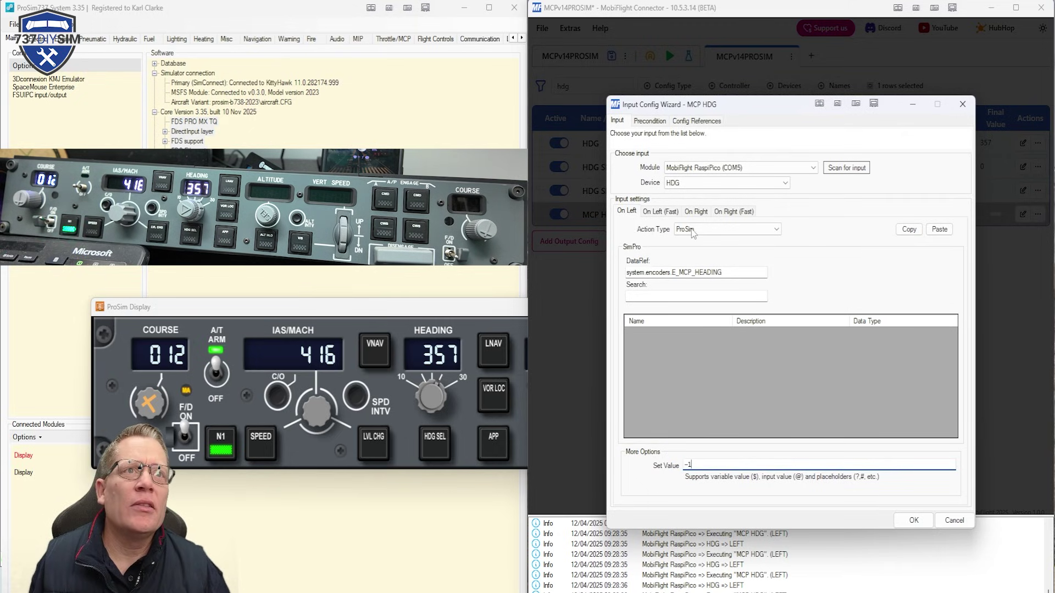
pyautogui.click(662, 211)
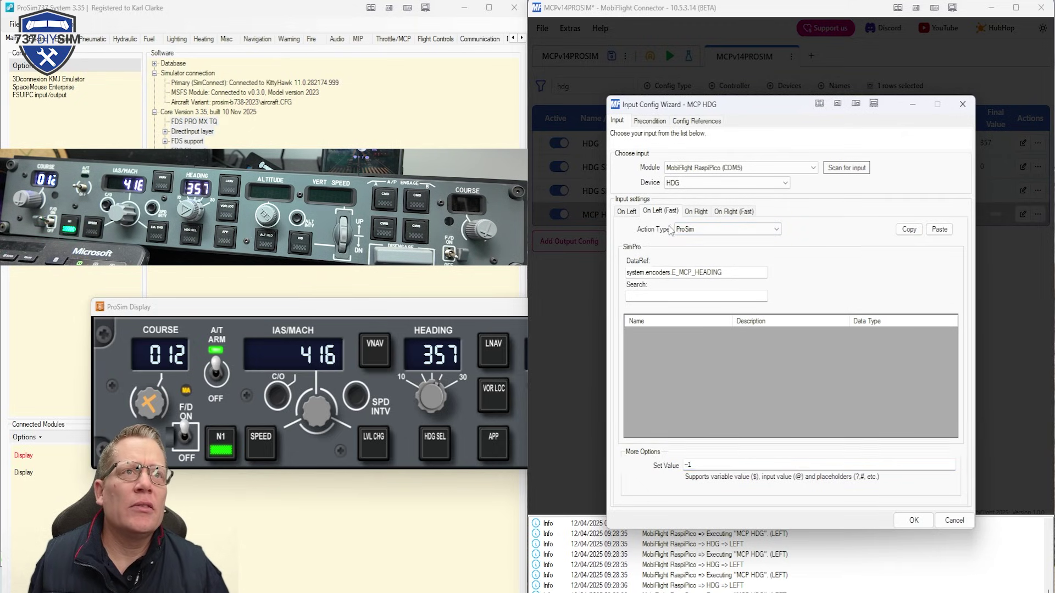
pyautogui.click(688, 466)
pyautogui.press('BackSpace')
pyautogui.write('-10')
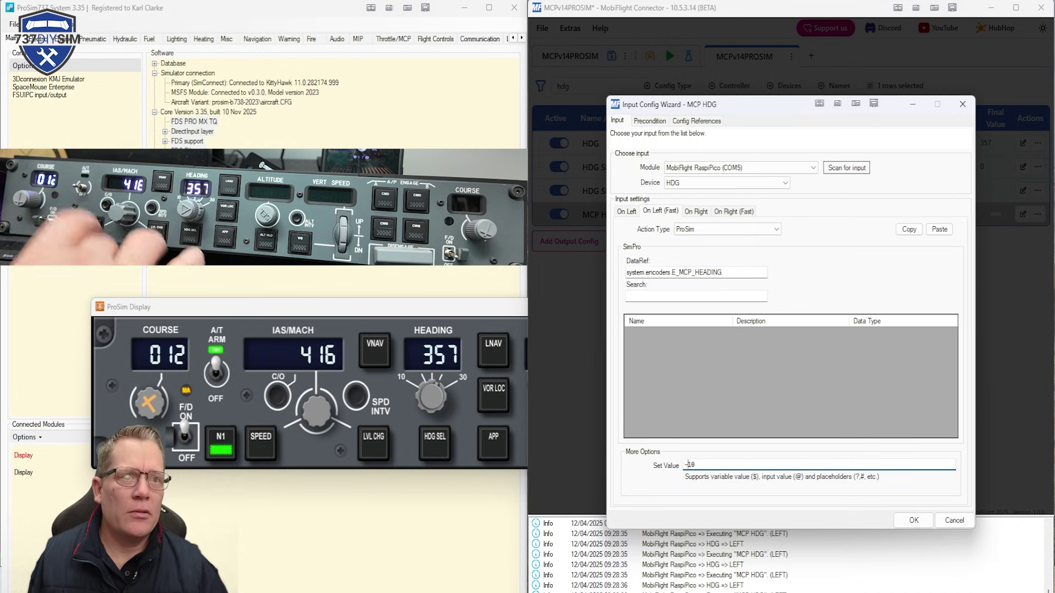
# - Change the right turn to +1 and fast right turn to +10, then save
pyautogui.click(696, 211)
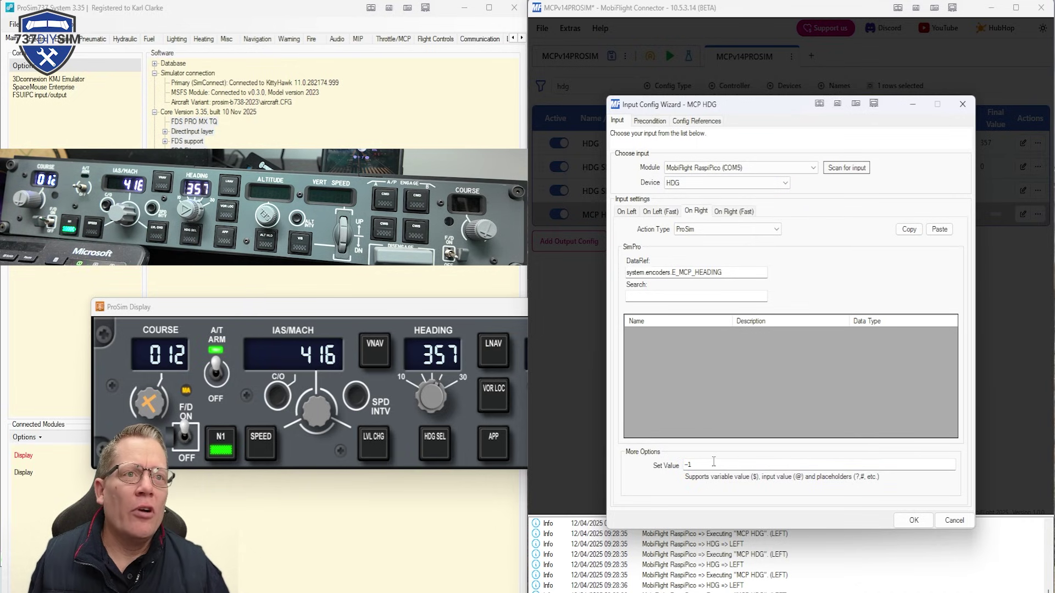
pyautogui.click(688, 465)
pyautogui.press('BackSpace')
pyautogui.write('+')
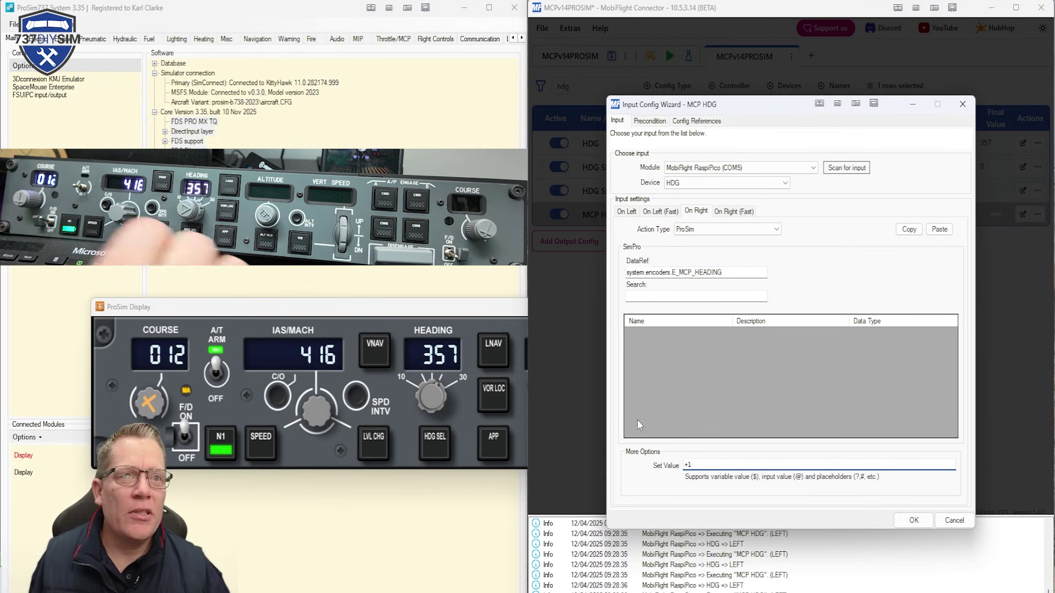
pyautogui.click(750, 213)
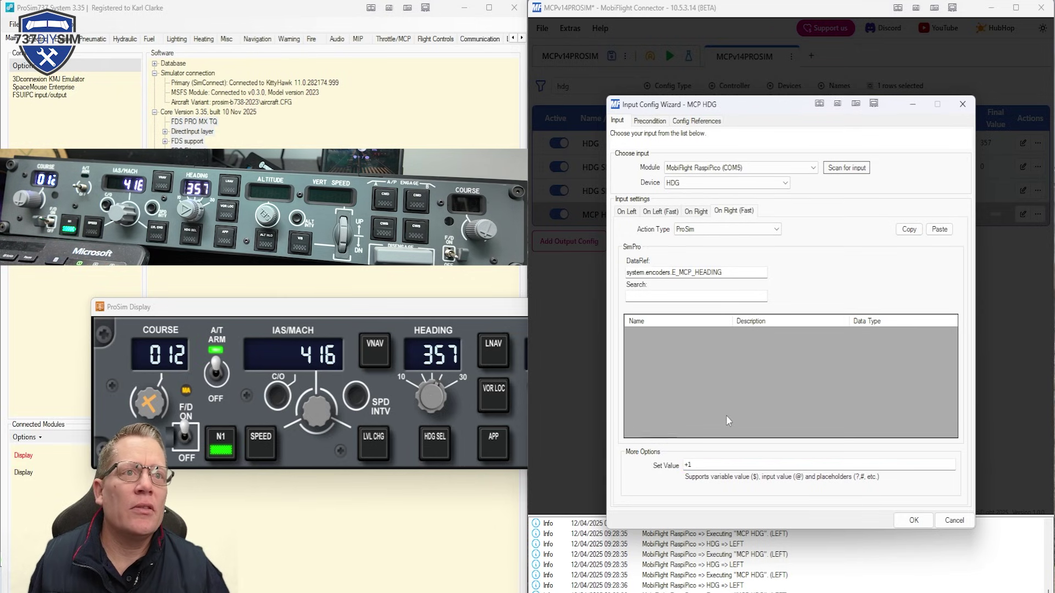
pyautogui.click(702, 468)
pyautogui.hotkey('ctrl', 'a')
pyautogui.write('+10')
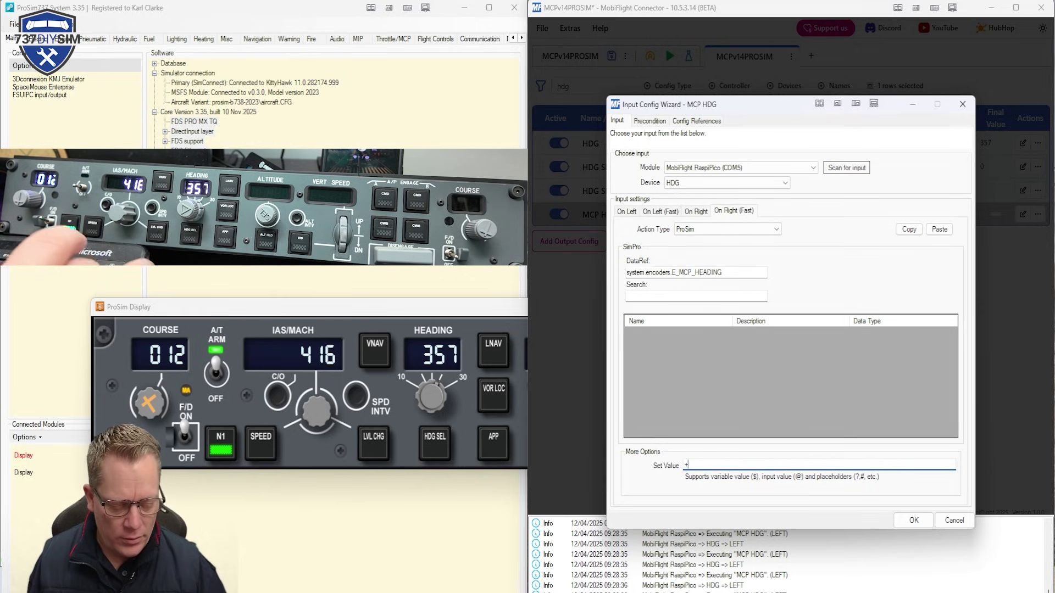
pyautogui.click(924, 525)
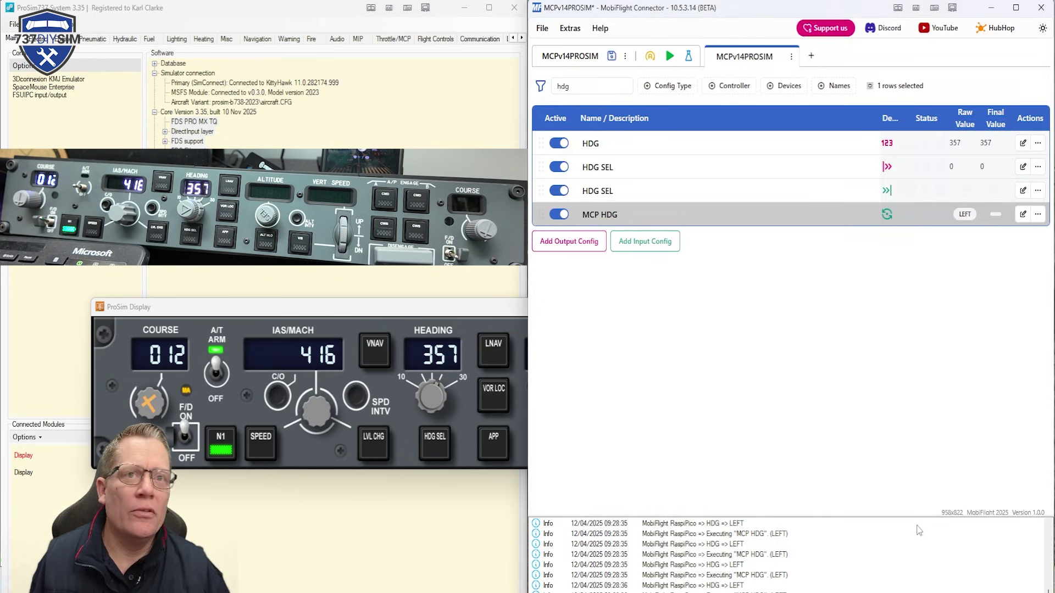
# - Turn the hardware heading knob to 116 and press HDG SEL, then check MobiFlight's log
pyautogui.hotkey('alt', 'Tab')
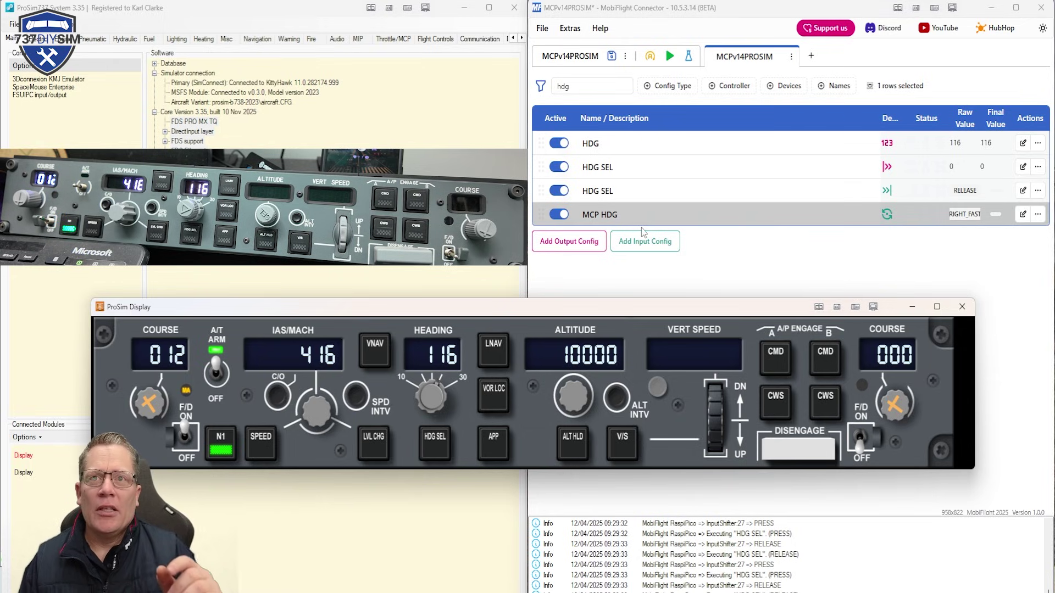
pyautogui.click(827, 538)
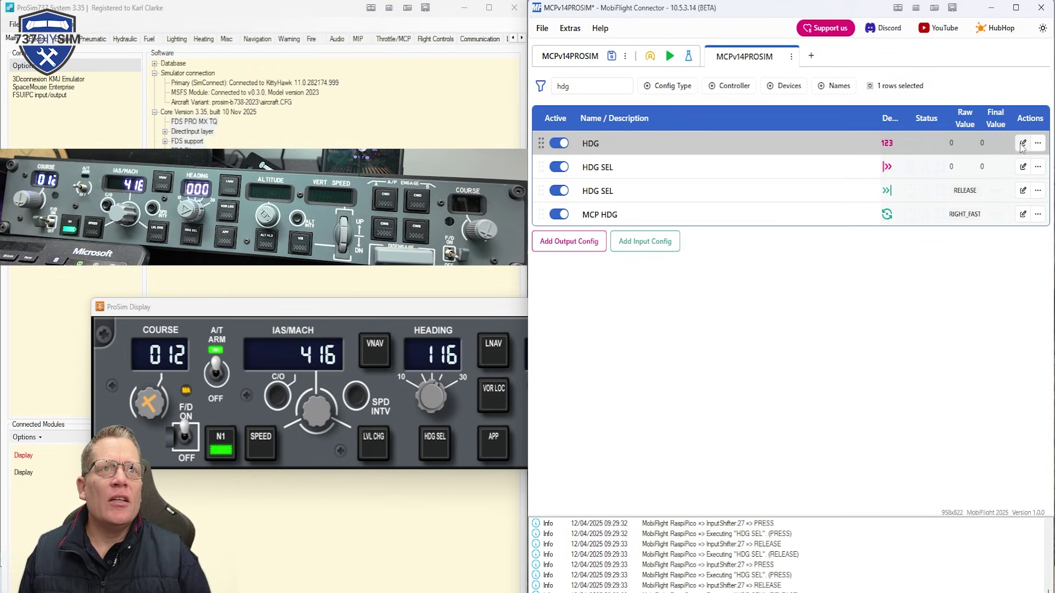
# - Set the HDG SEL press action type to Microsoft Flight Simulator and search presets for 'g1000'
pyautogui.click(1022, 191)
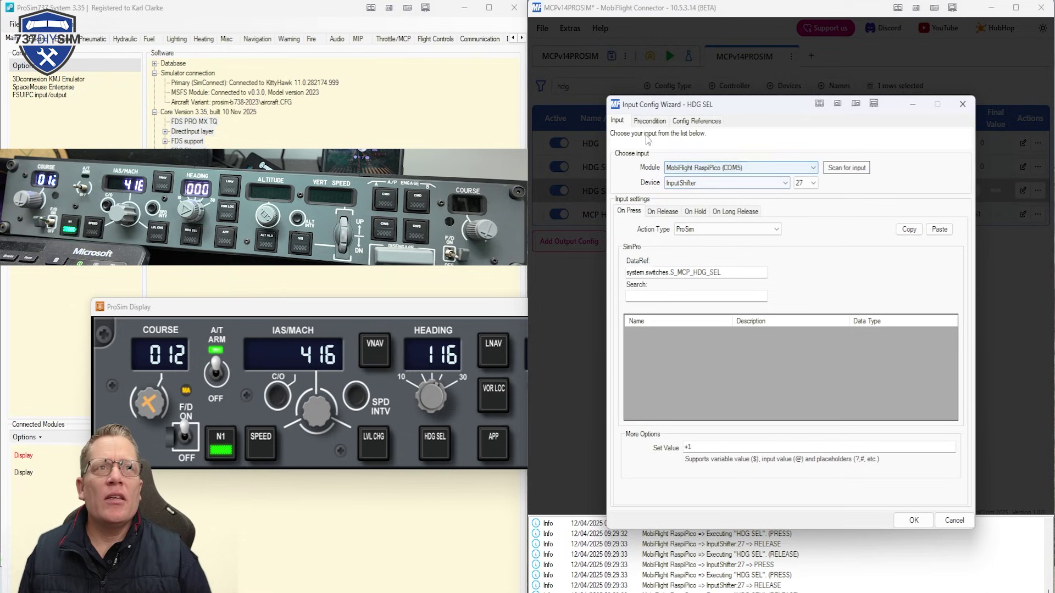
pyautogui.click(777, 229)
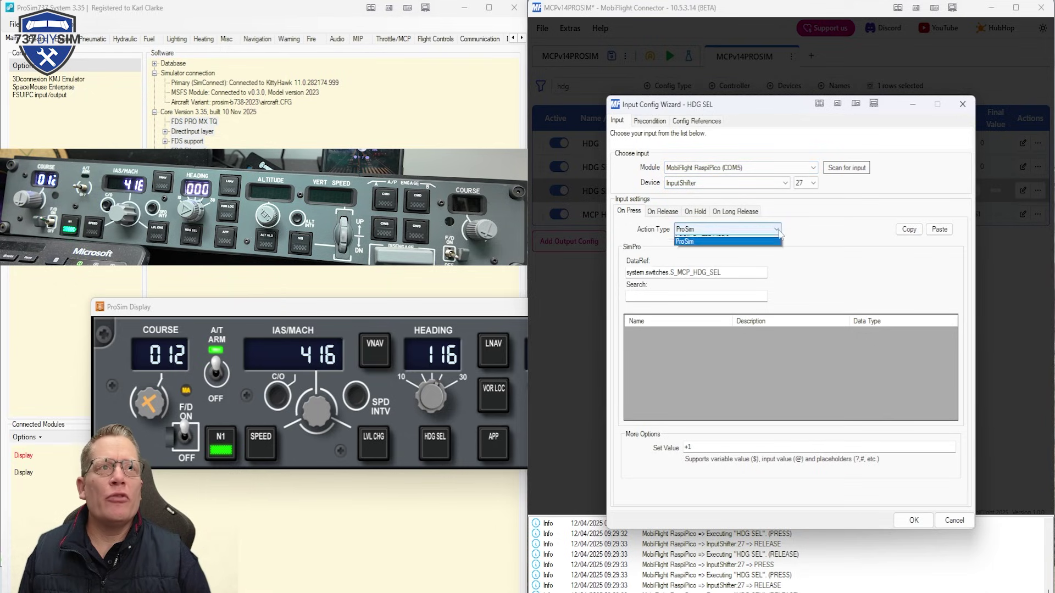
pyautogui.click(745, 254)
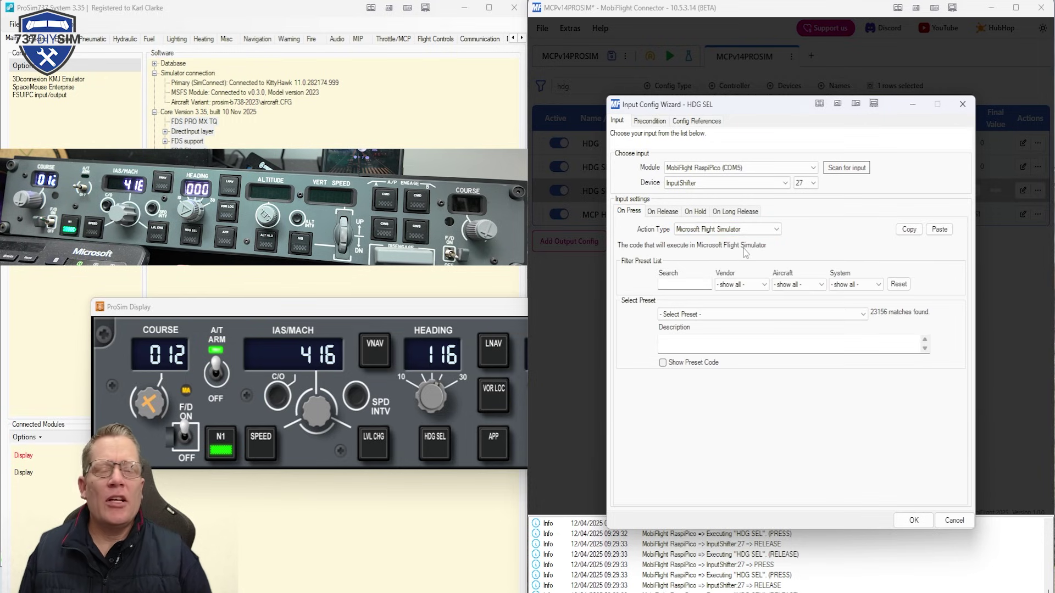
pyautogui.click(684, 284)
pyautogui.write('g100')
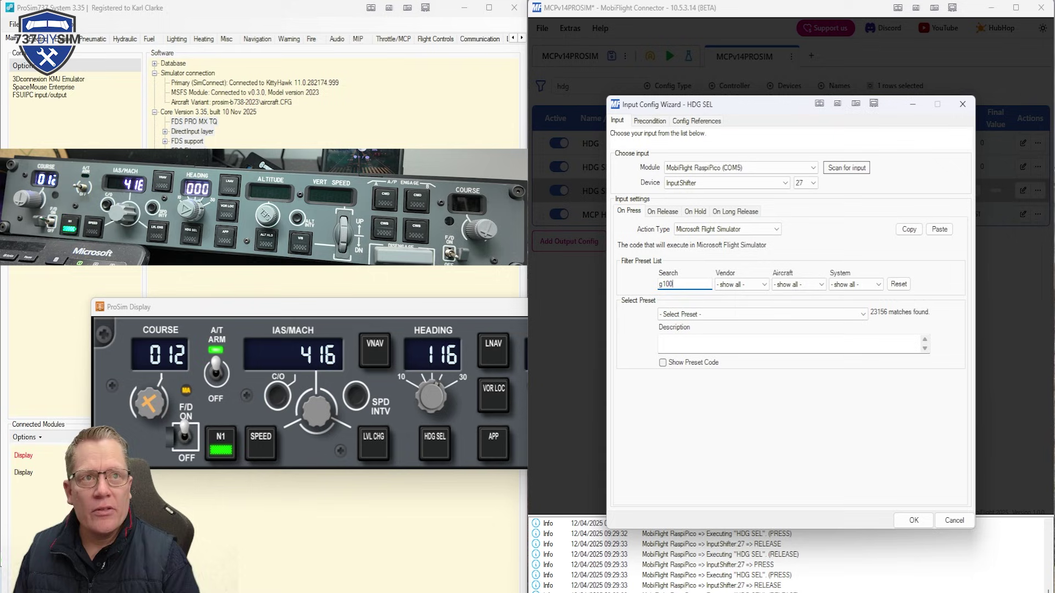
pyautogui.write('0')
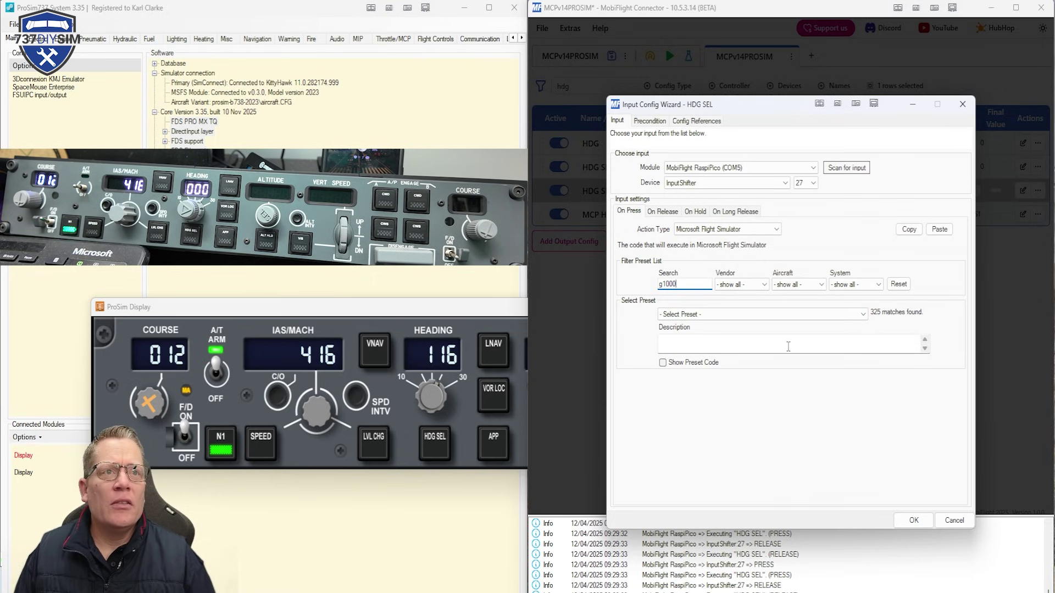
# - Browse the 325 g1000 presets in Select Preset, then close the list without choosing one
pyautogui.click(862, 315)
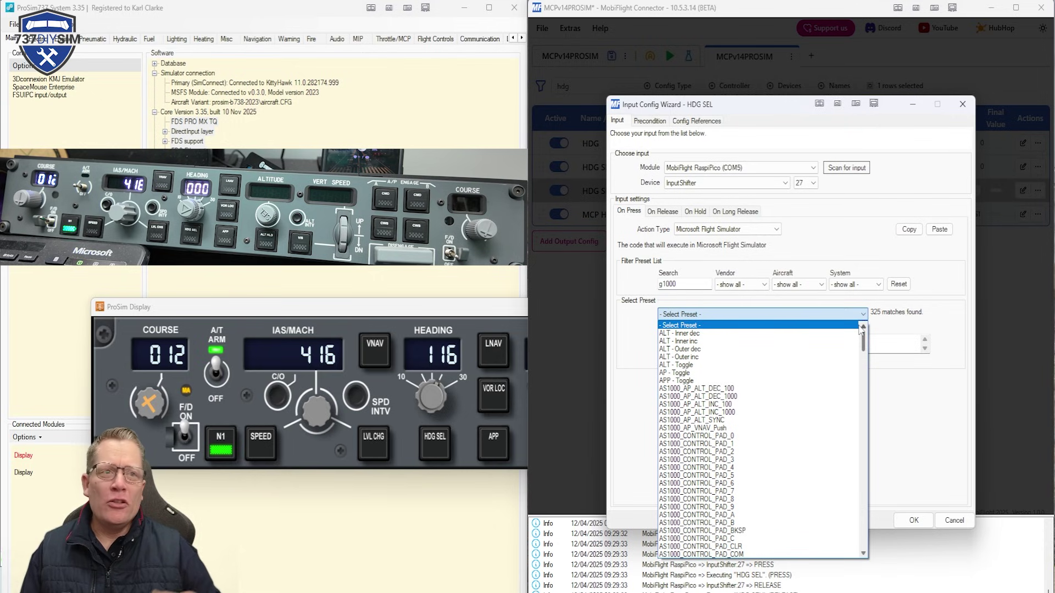
pyautogui.scroll(-3, 861, 330)
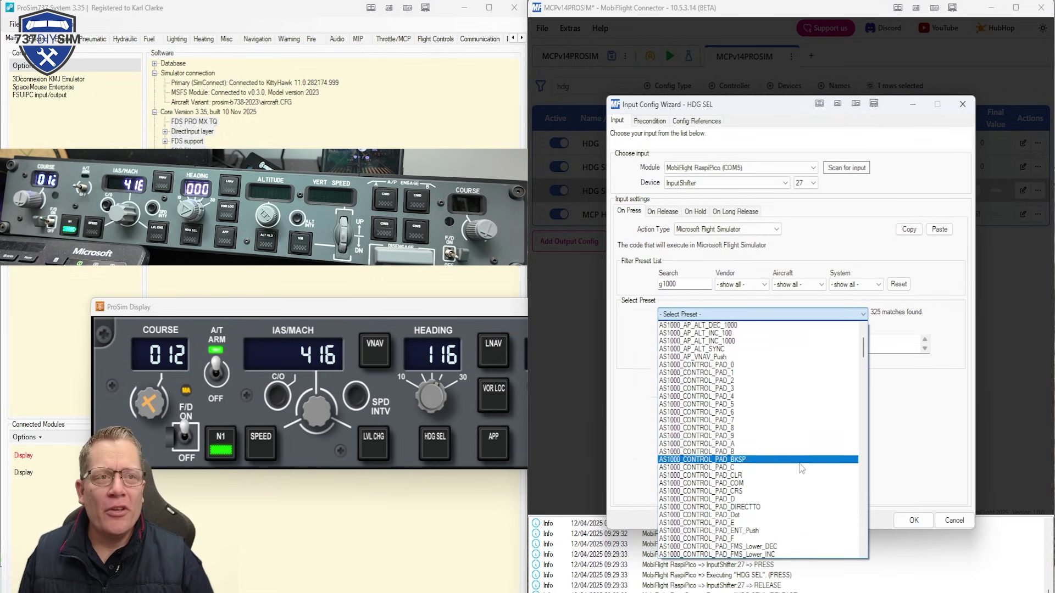
pyautogui.scroll(-3, 802, 469)
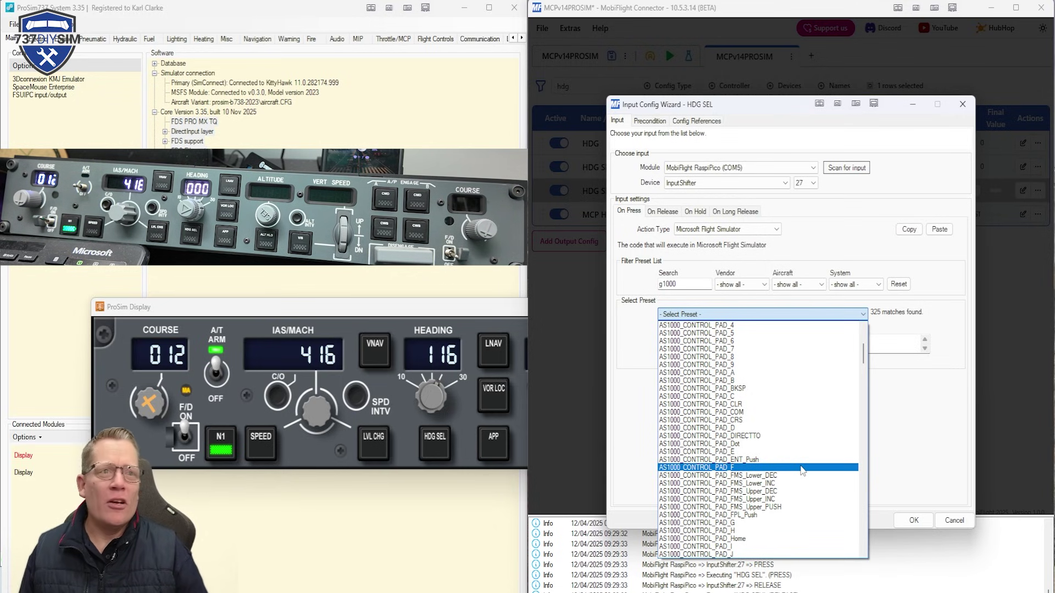
pyautogui.scroll(-7, 776, 497)
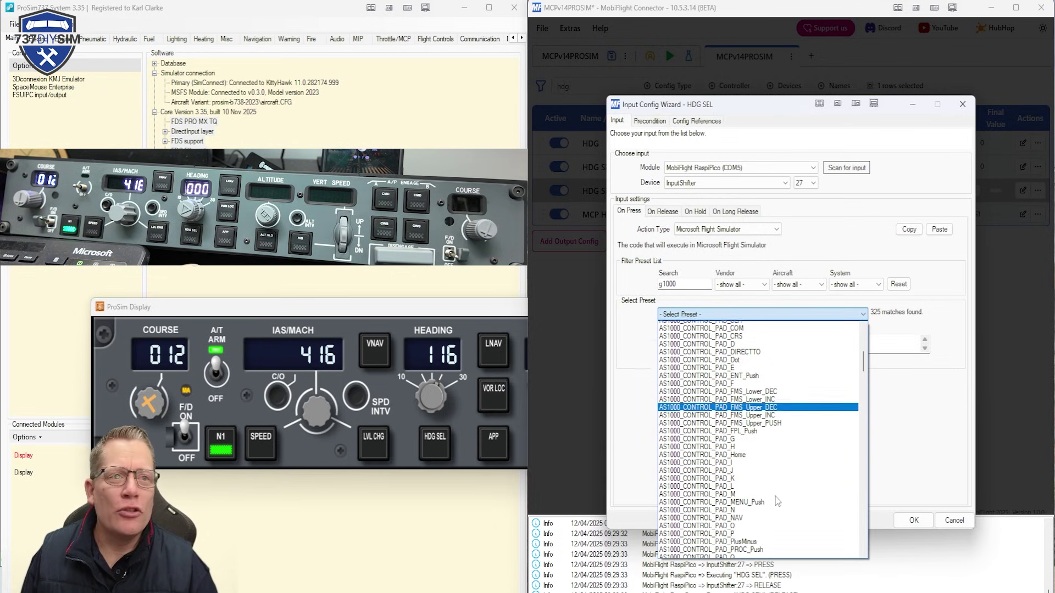
pyautogui.scroll(-1, 775, 515)
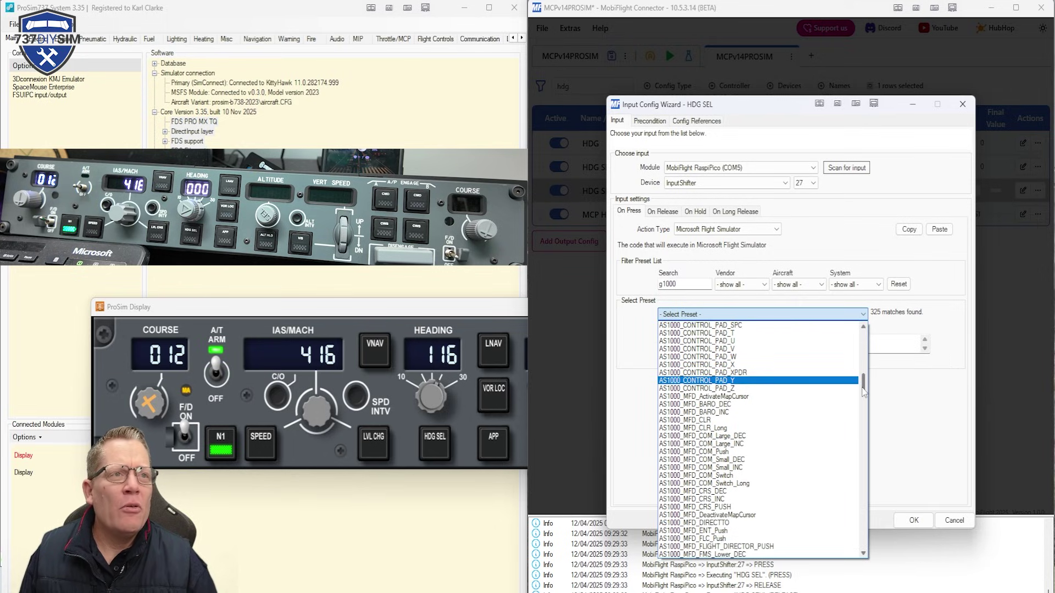
pyautogui.moveTo(864, 385); pyautogui.dragTo(854, 485)
pyautogui.scroll(-7, 854, 486)
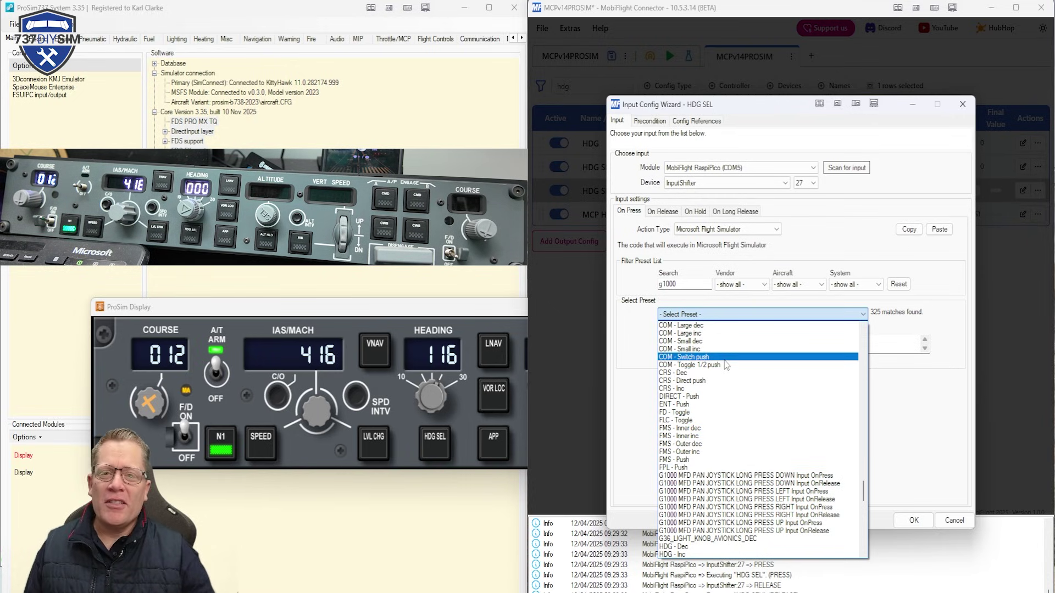
pyautogui.click(928, 414)
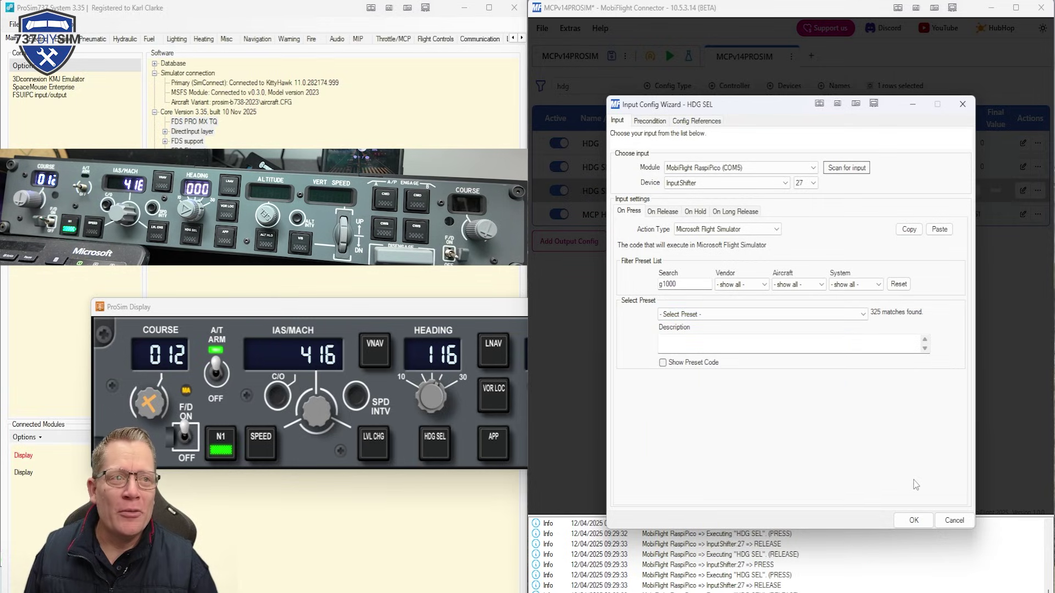
# - Accept the HDG SEL Input Config Wizard with OK to return to the hdg config list
pyautogui.click(911, 522)
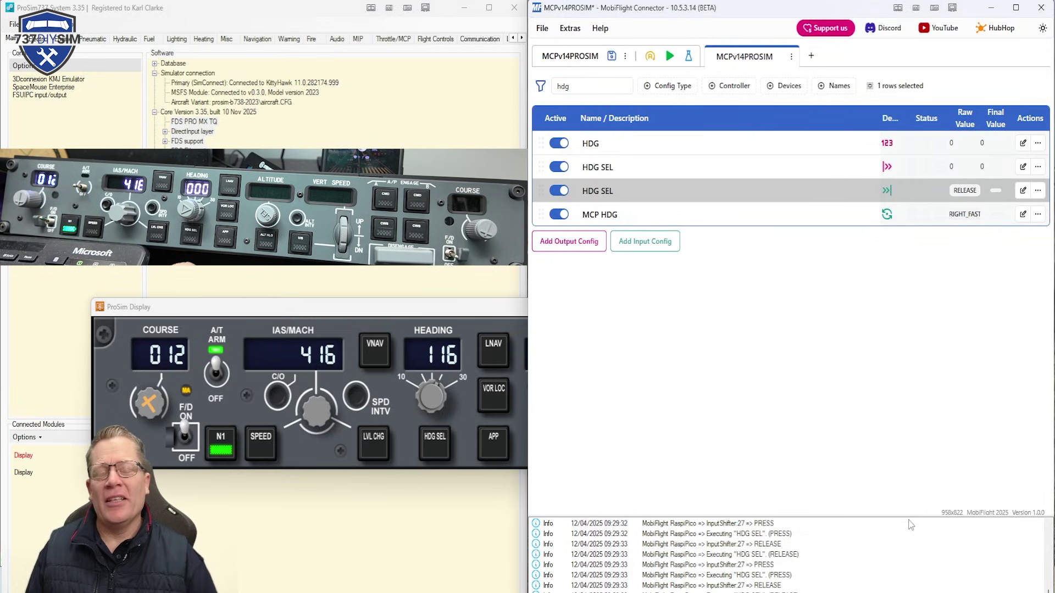